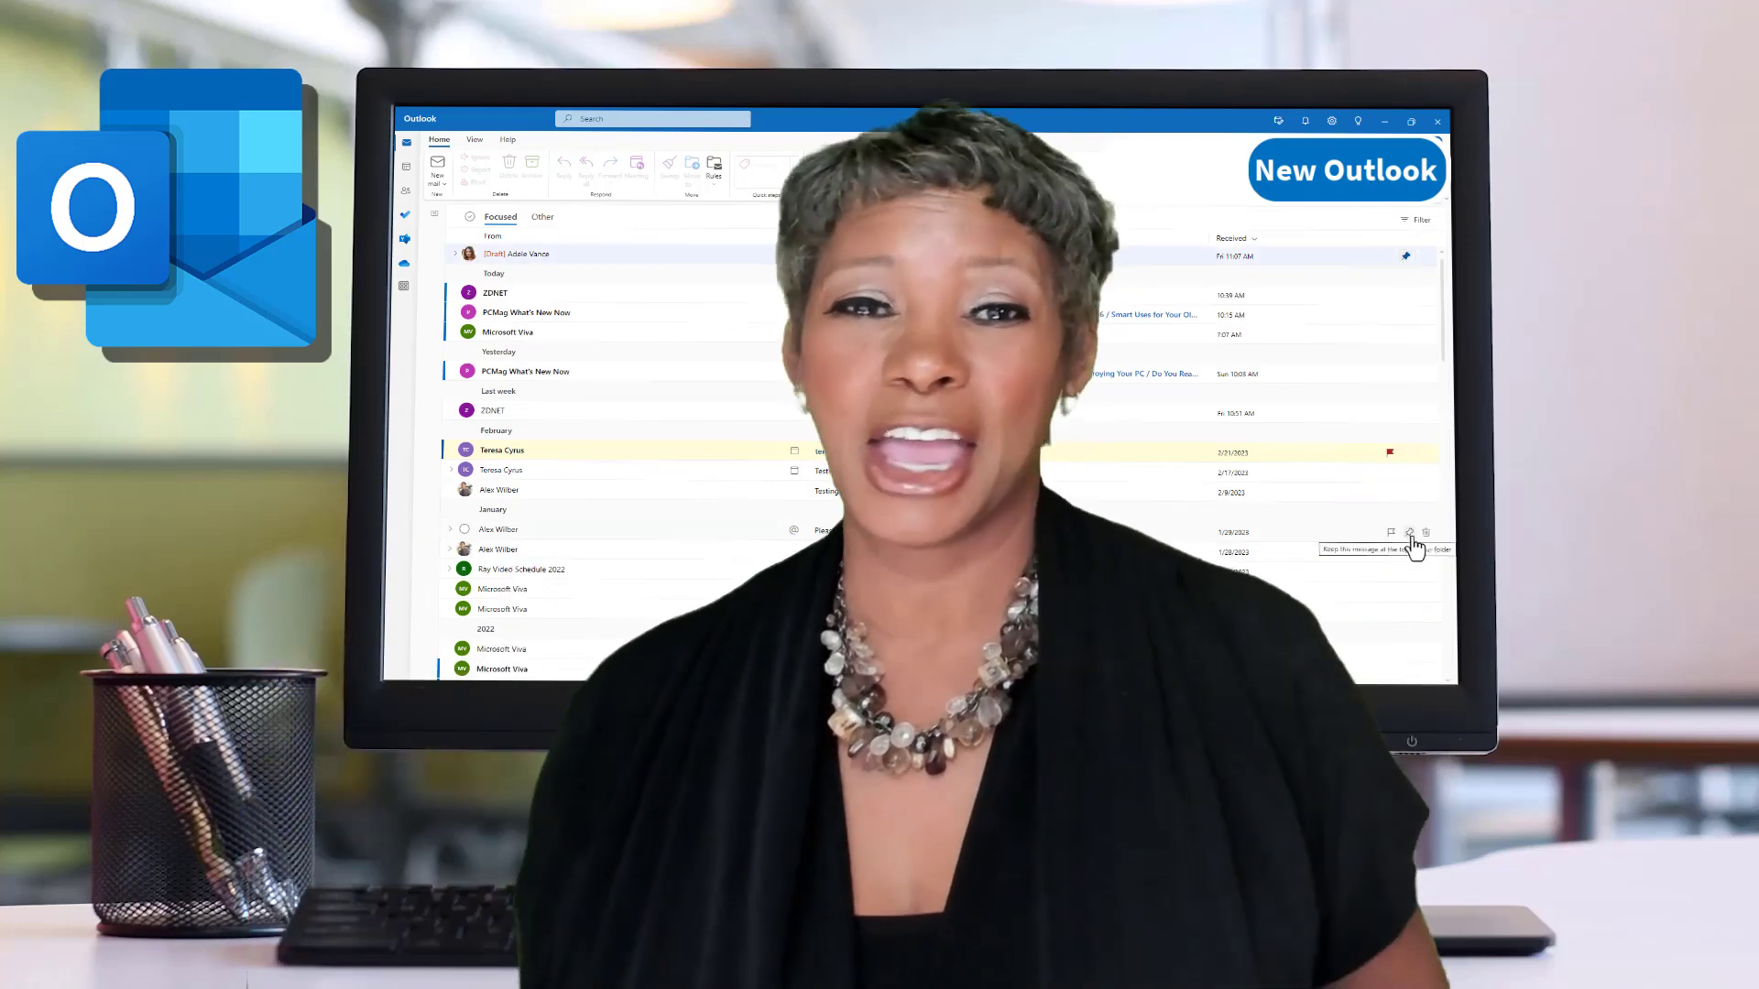
Pin then unpin the 1/29/2023 message, and unflag then reflag the 2/21/2023 message
left_click(1410, 533)
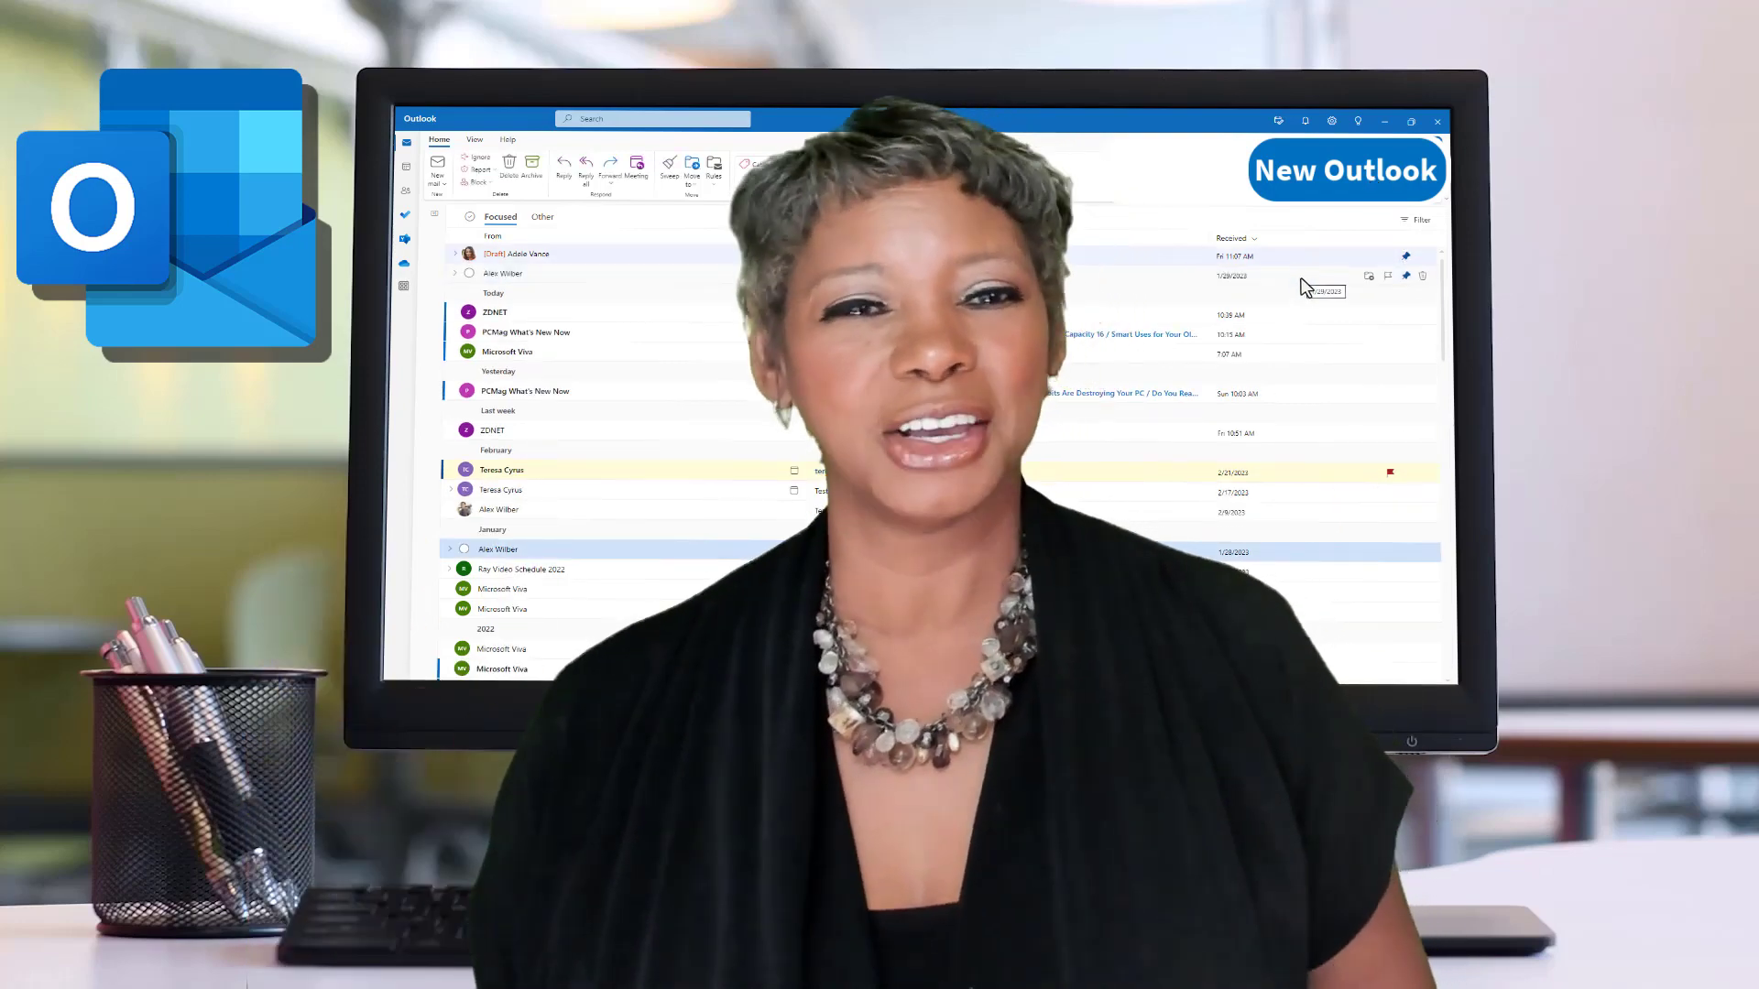
left_click(1407, 275)
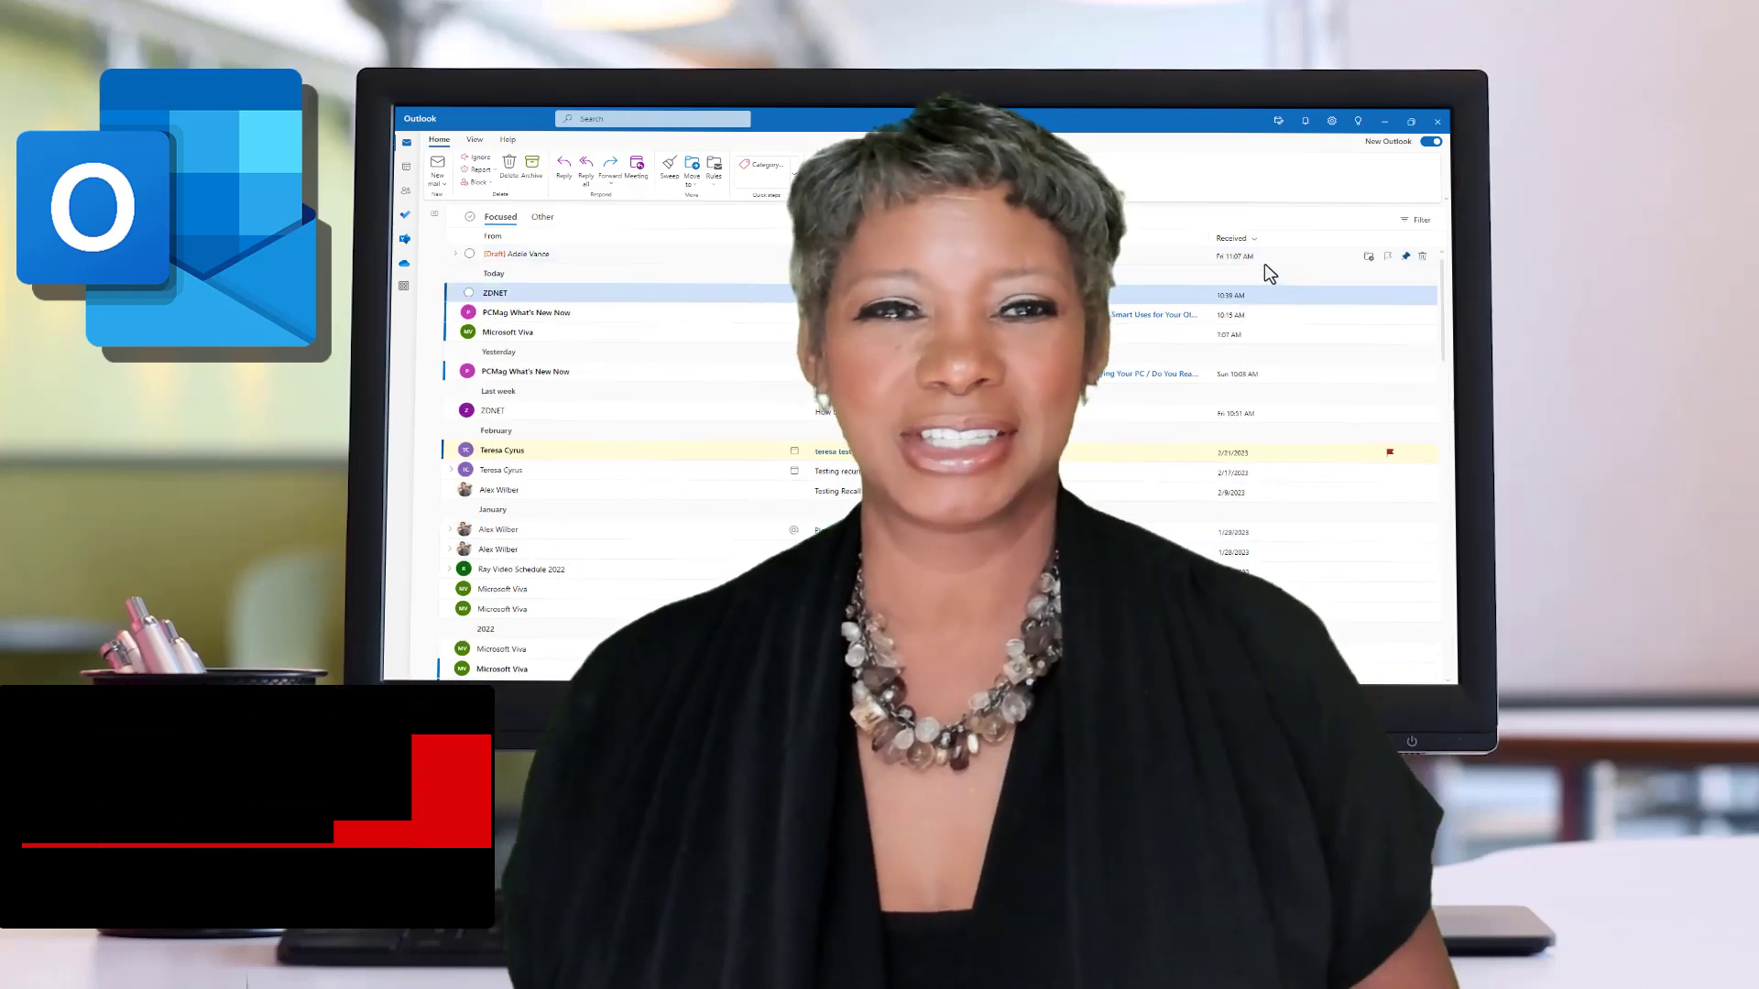
left_click(1390, 452)
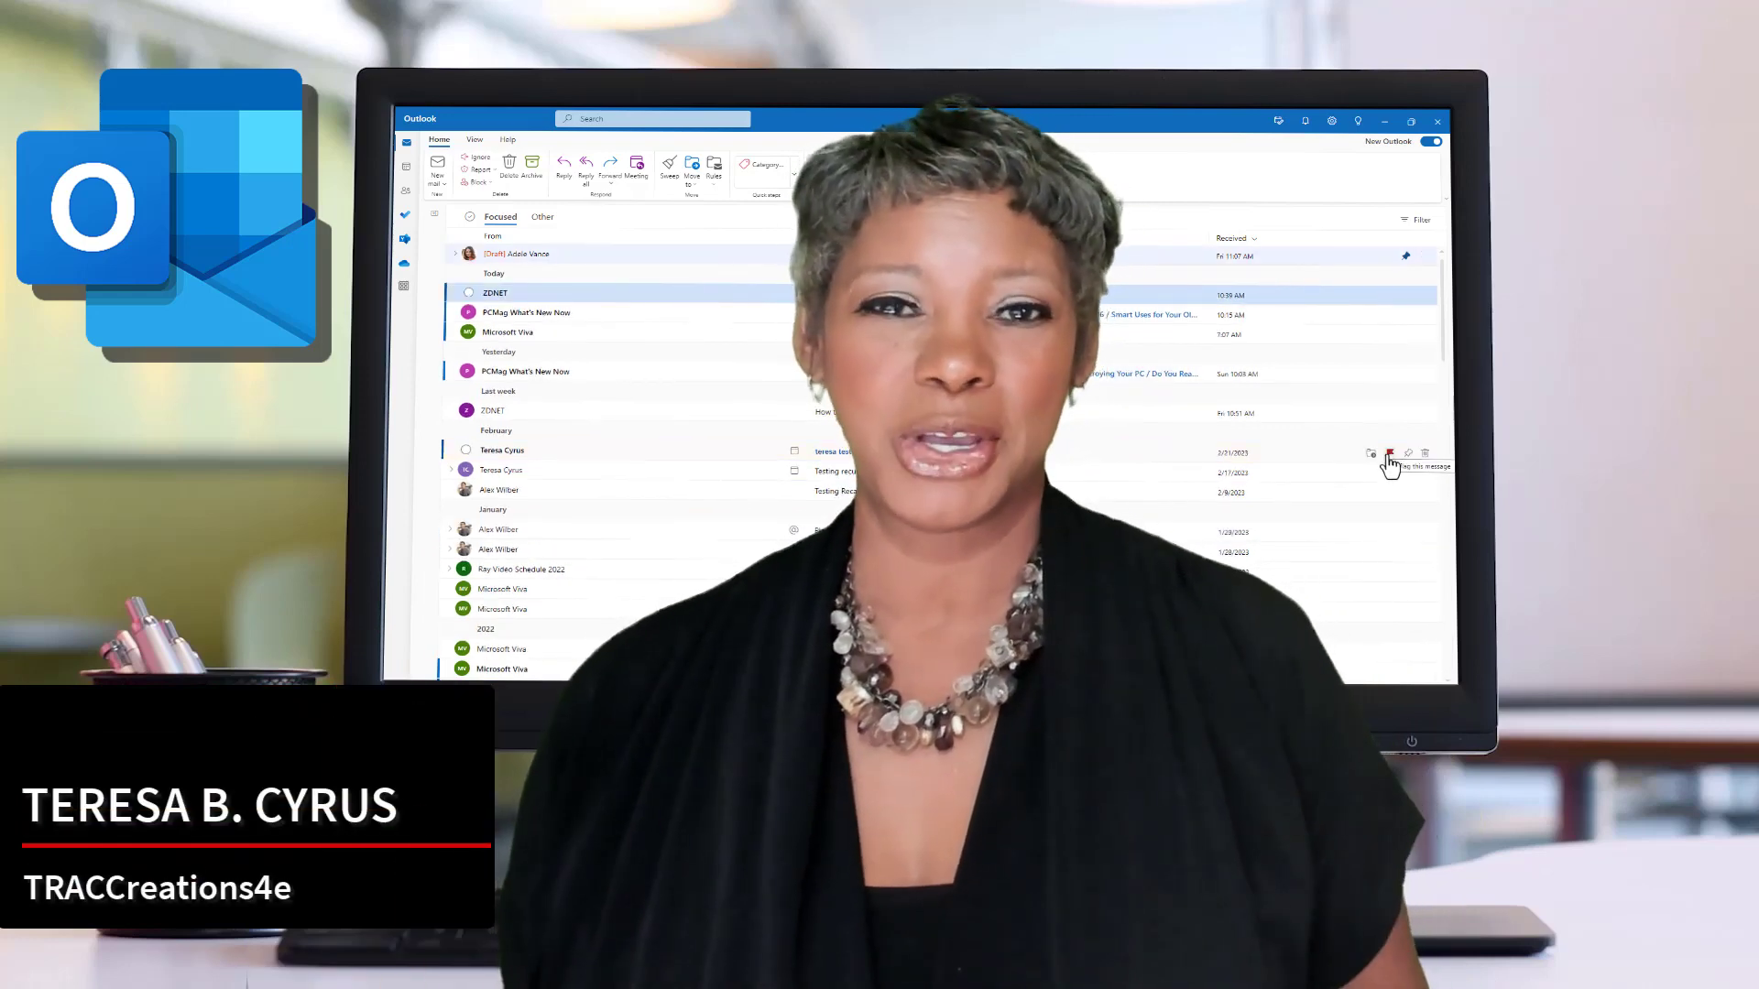
left_click(1390, 454)
Check the layout options and start a meeting reply to the Auto-GPT message
left_click(475, 142)
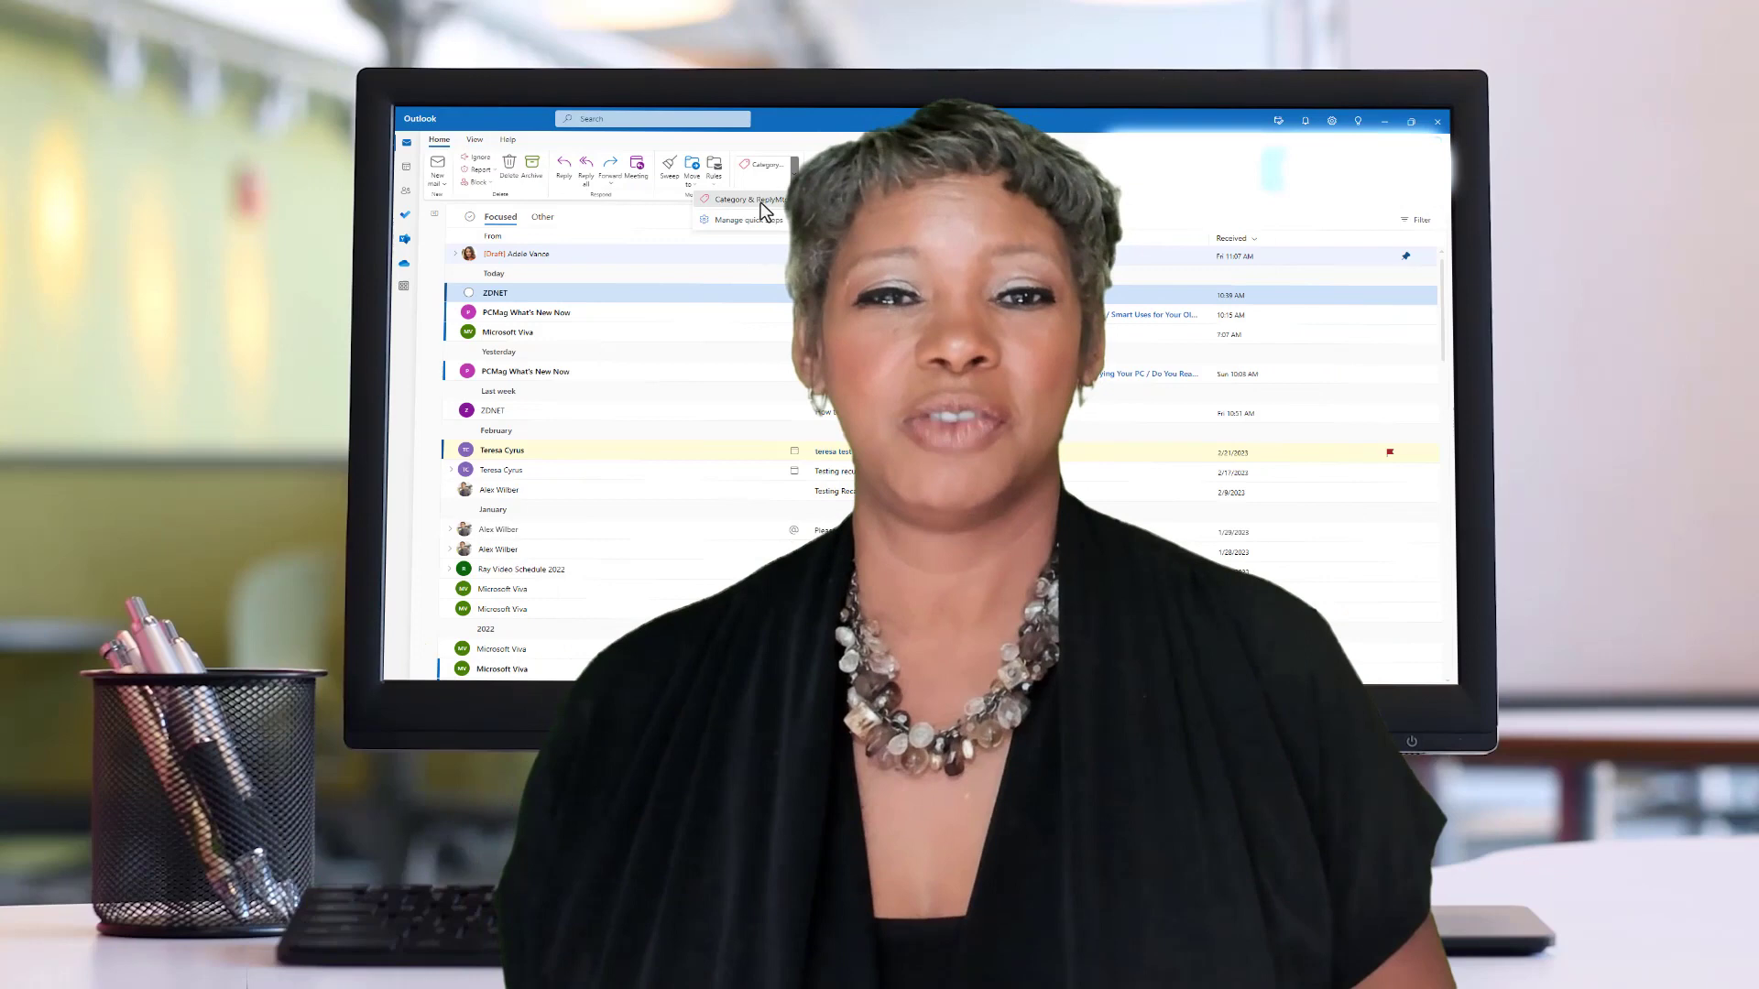
left_click(747, 199)
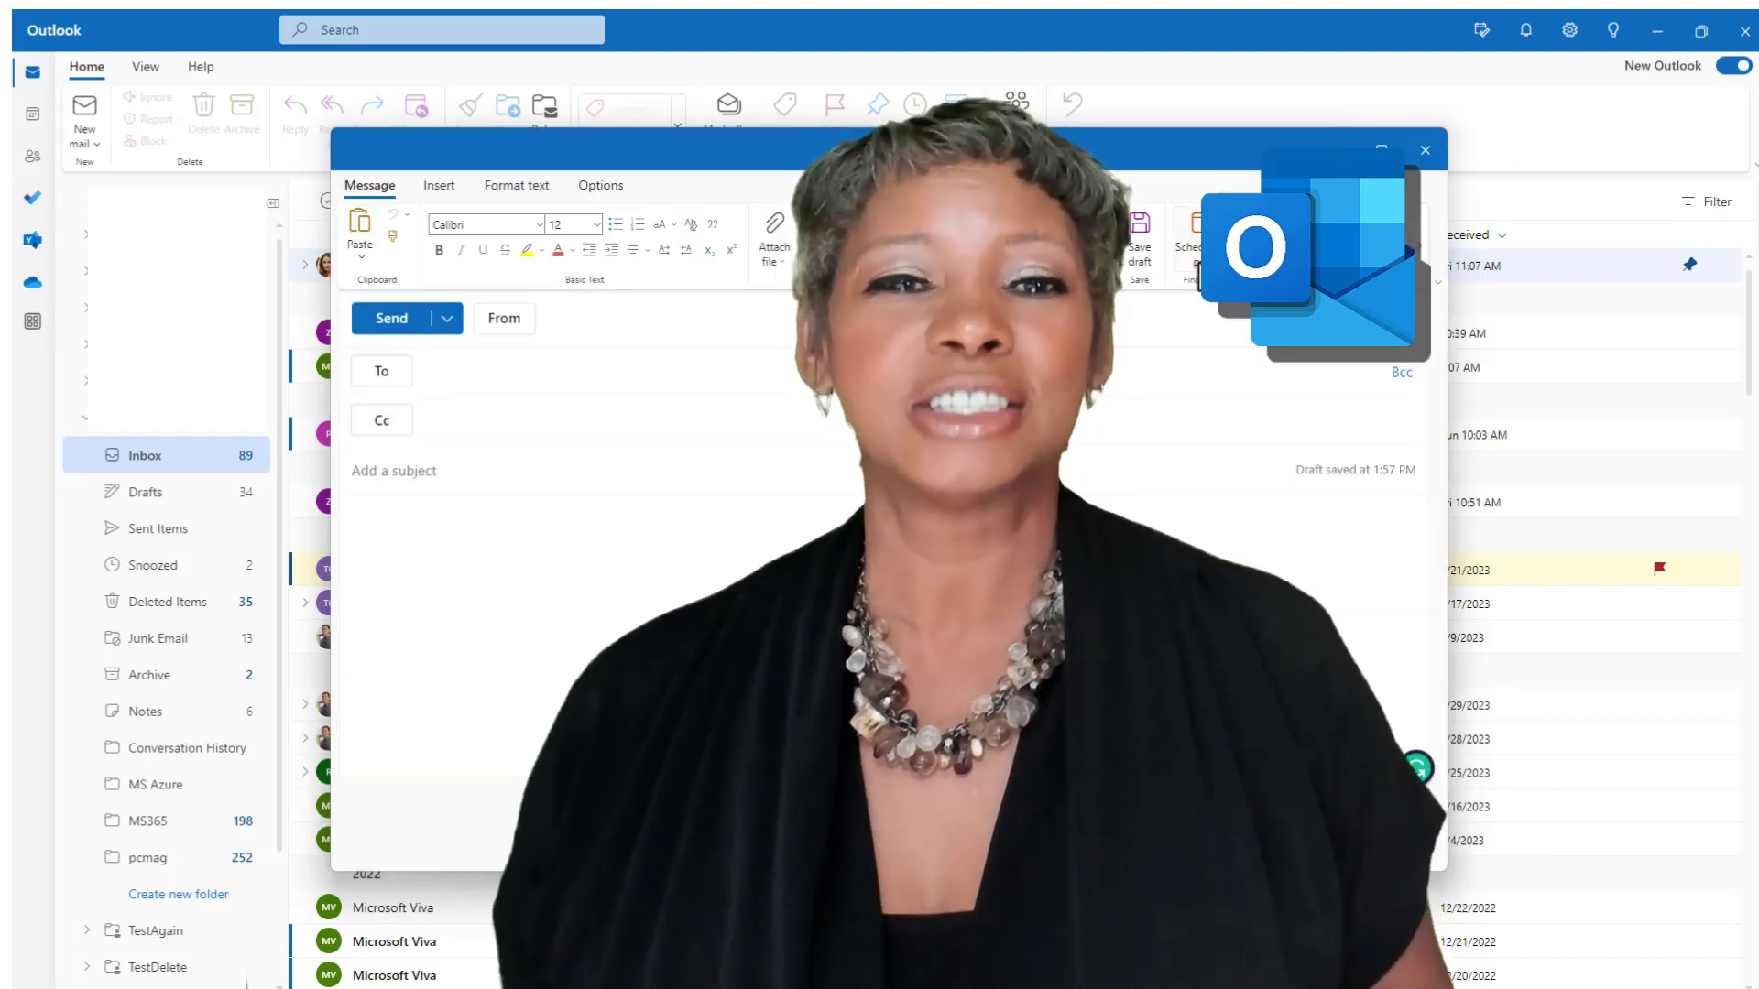
left_click(495, 381)
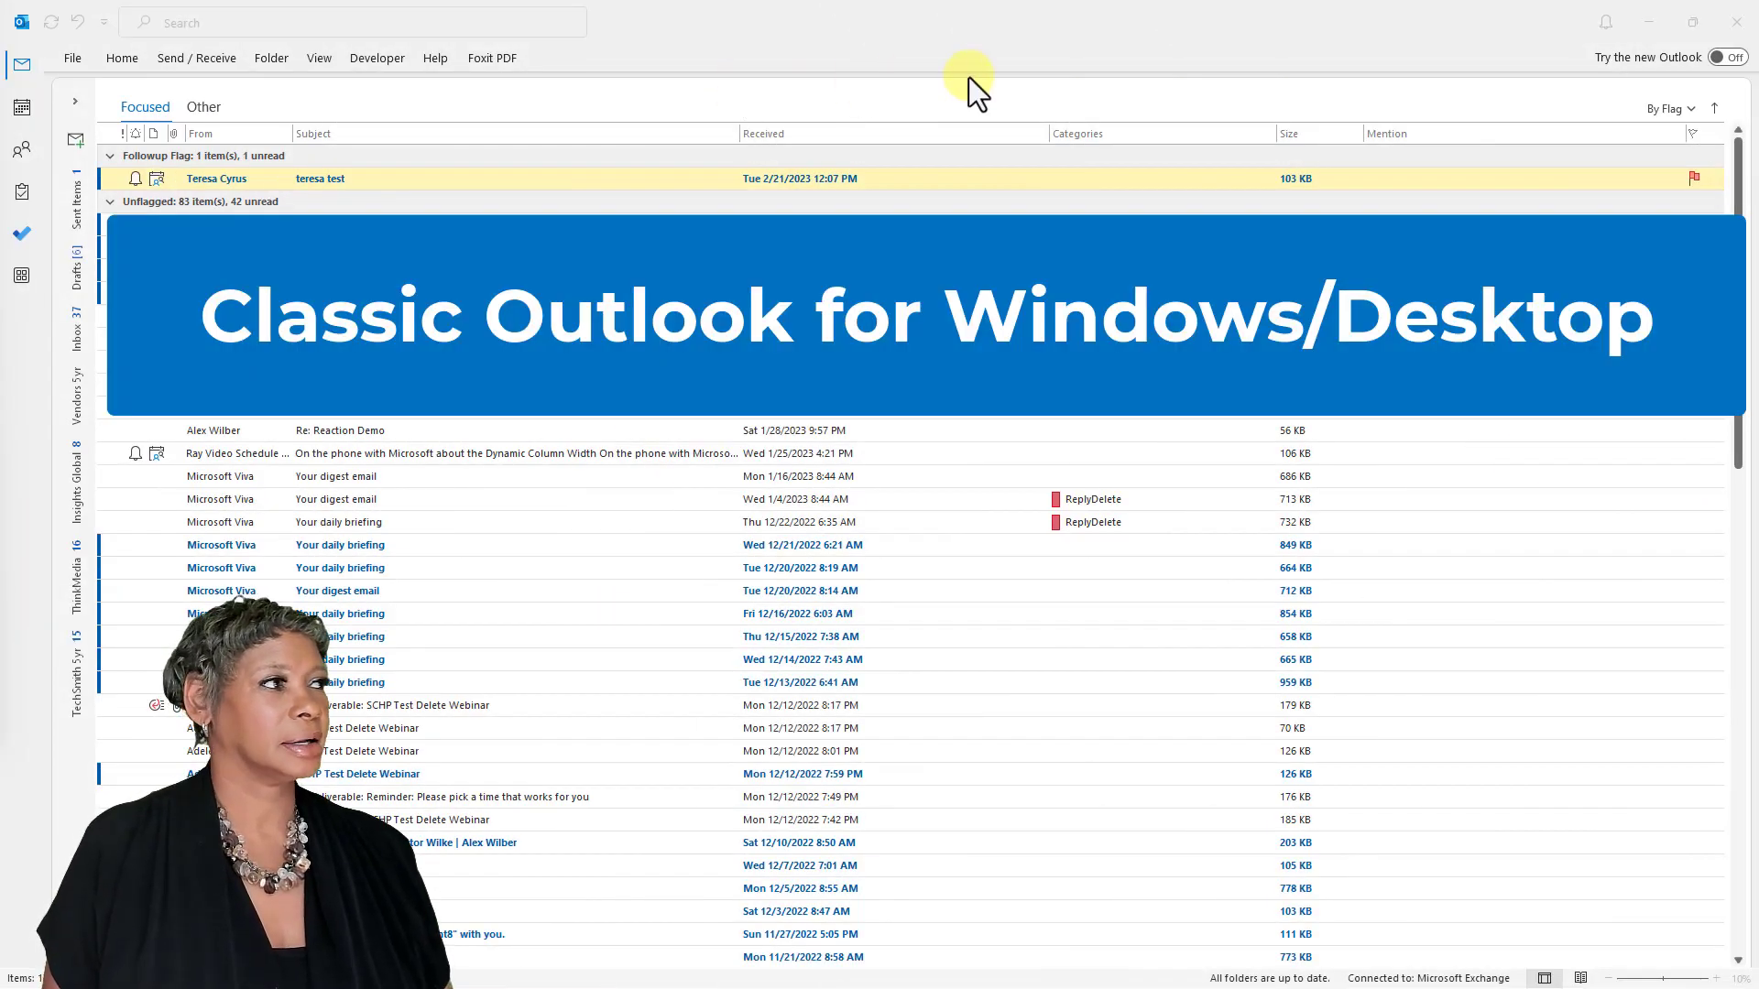
Turn on the 'Try the new Outlook' toggle and confirm the switch
left_click(1703, 80)
left_click(800, 731)
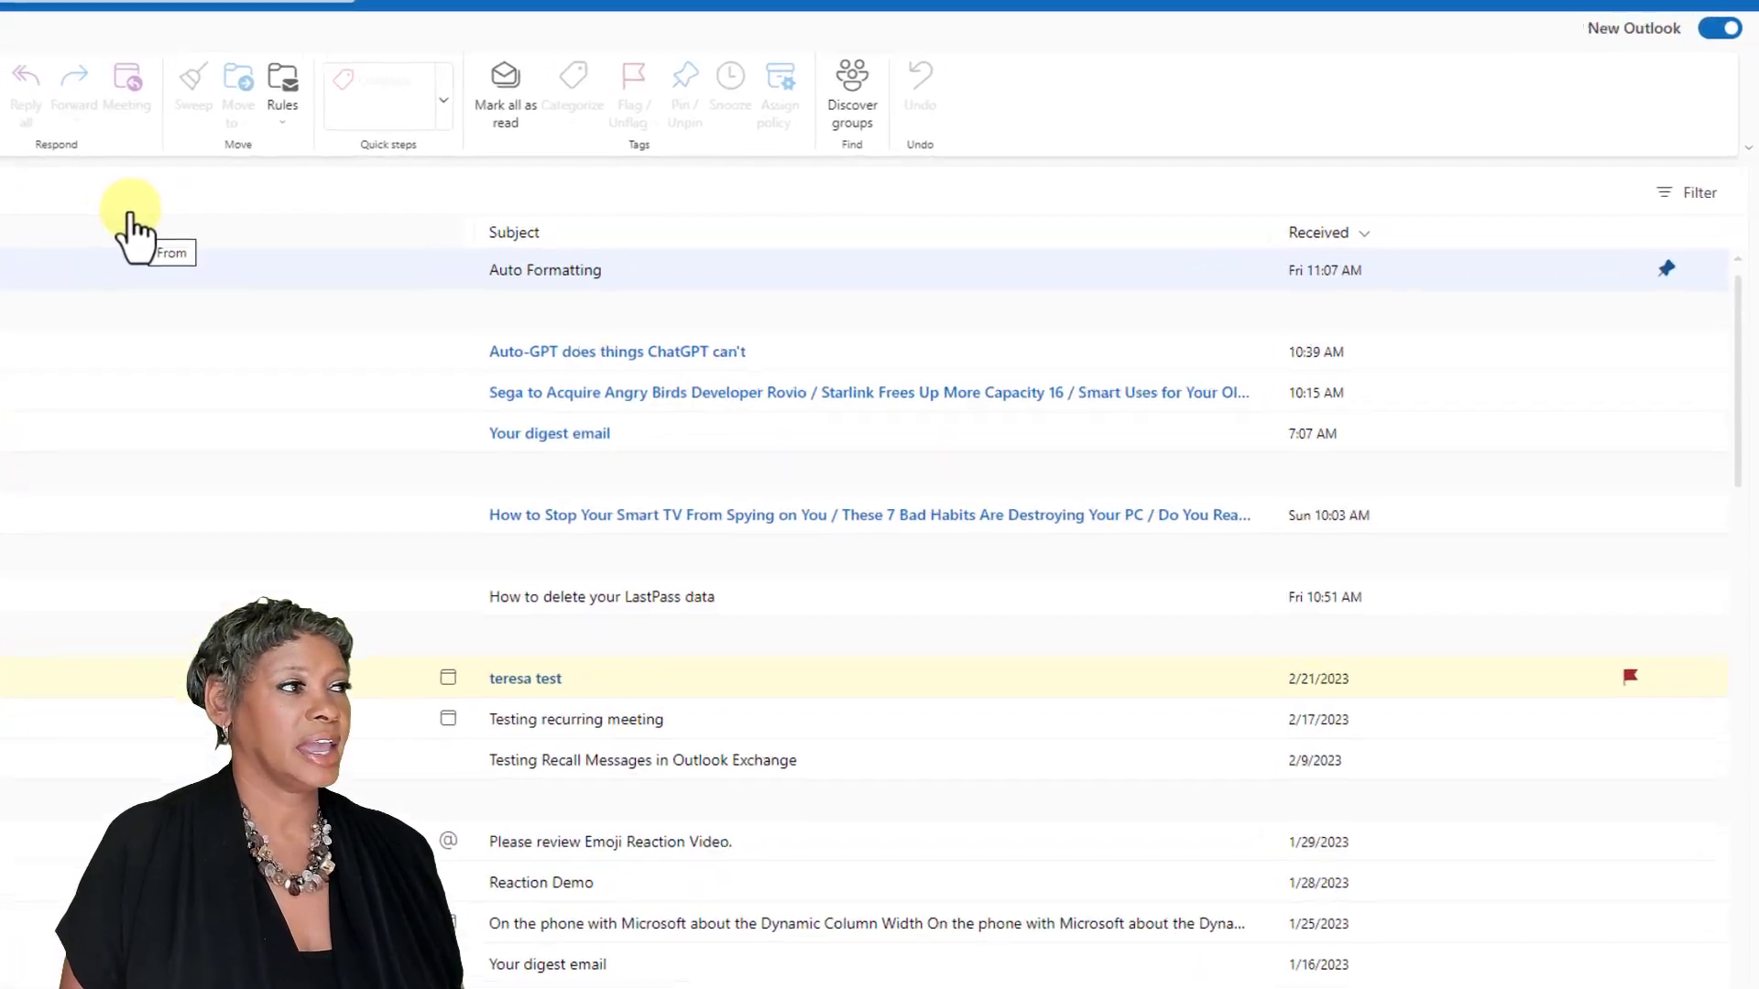
mouse_move(1731, 282)
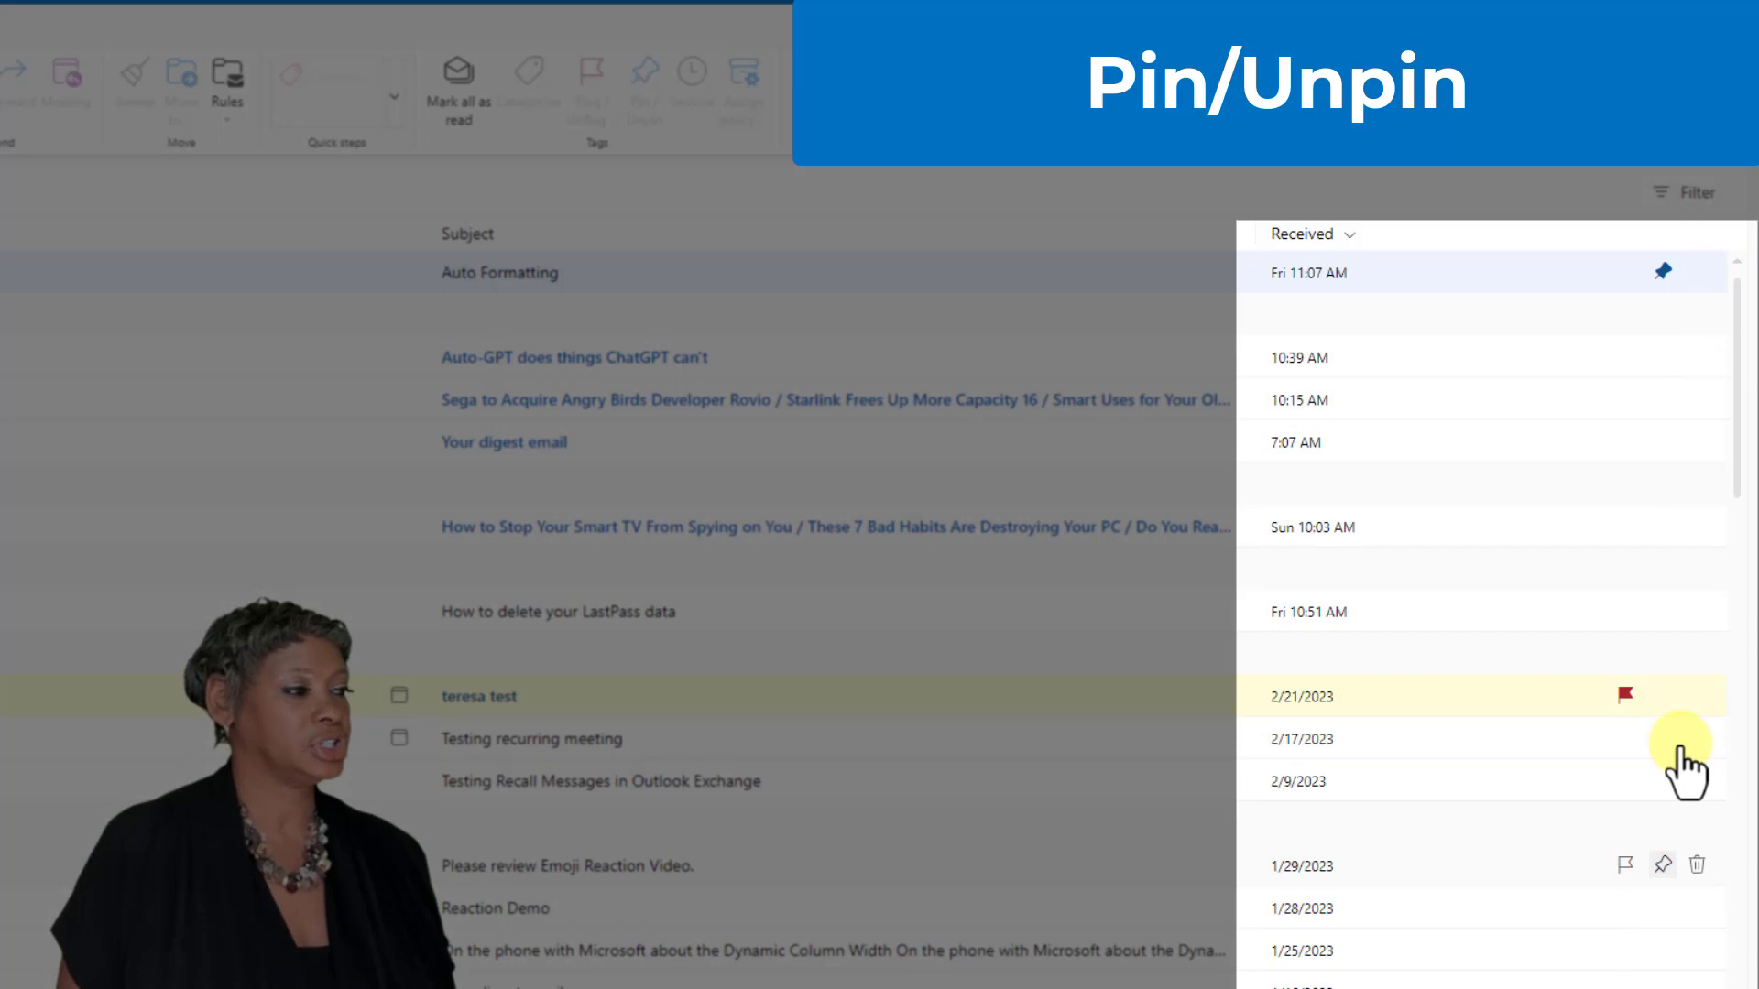
left_click(1663, 865)
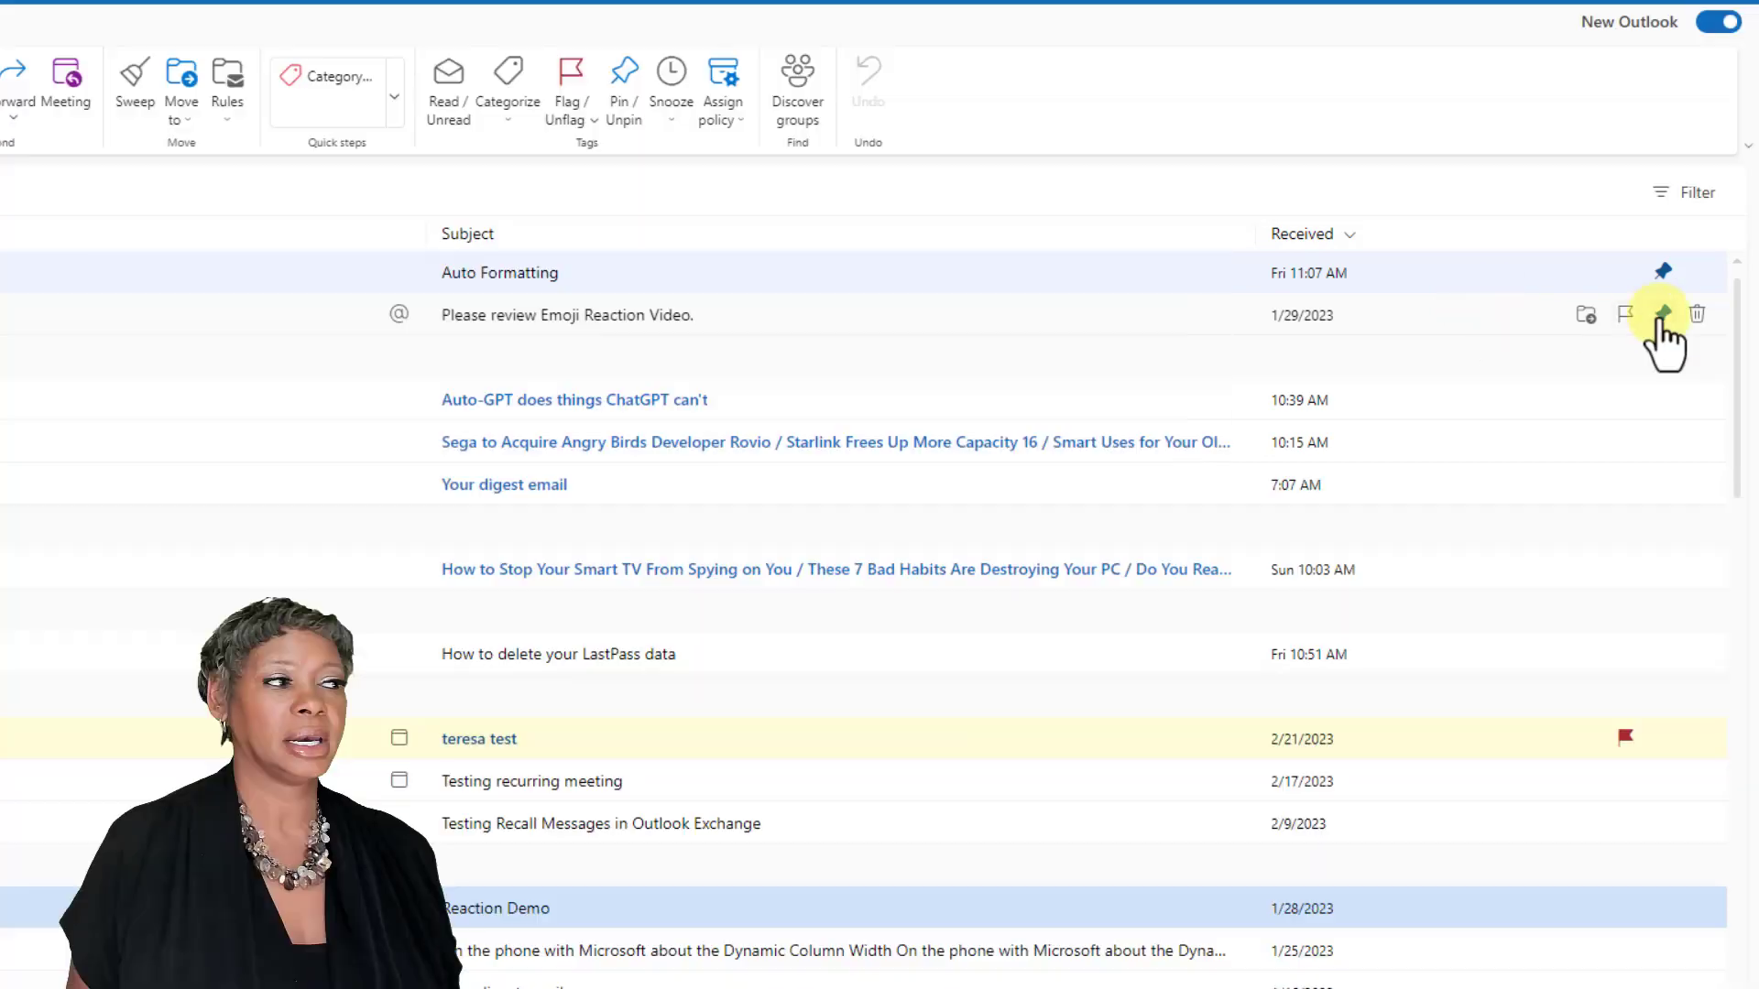
left_click(1662, 317)
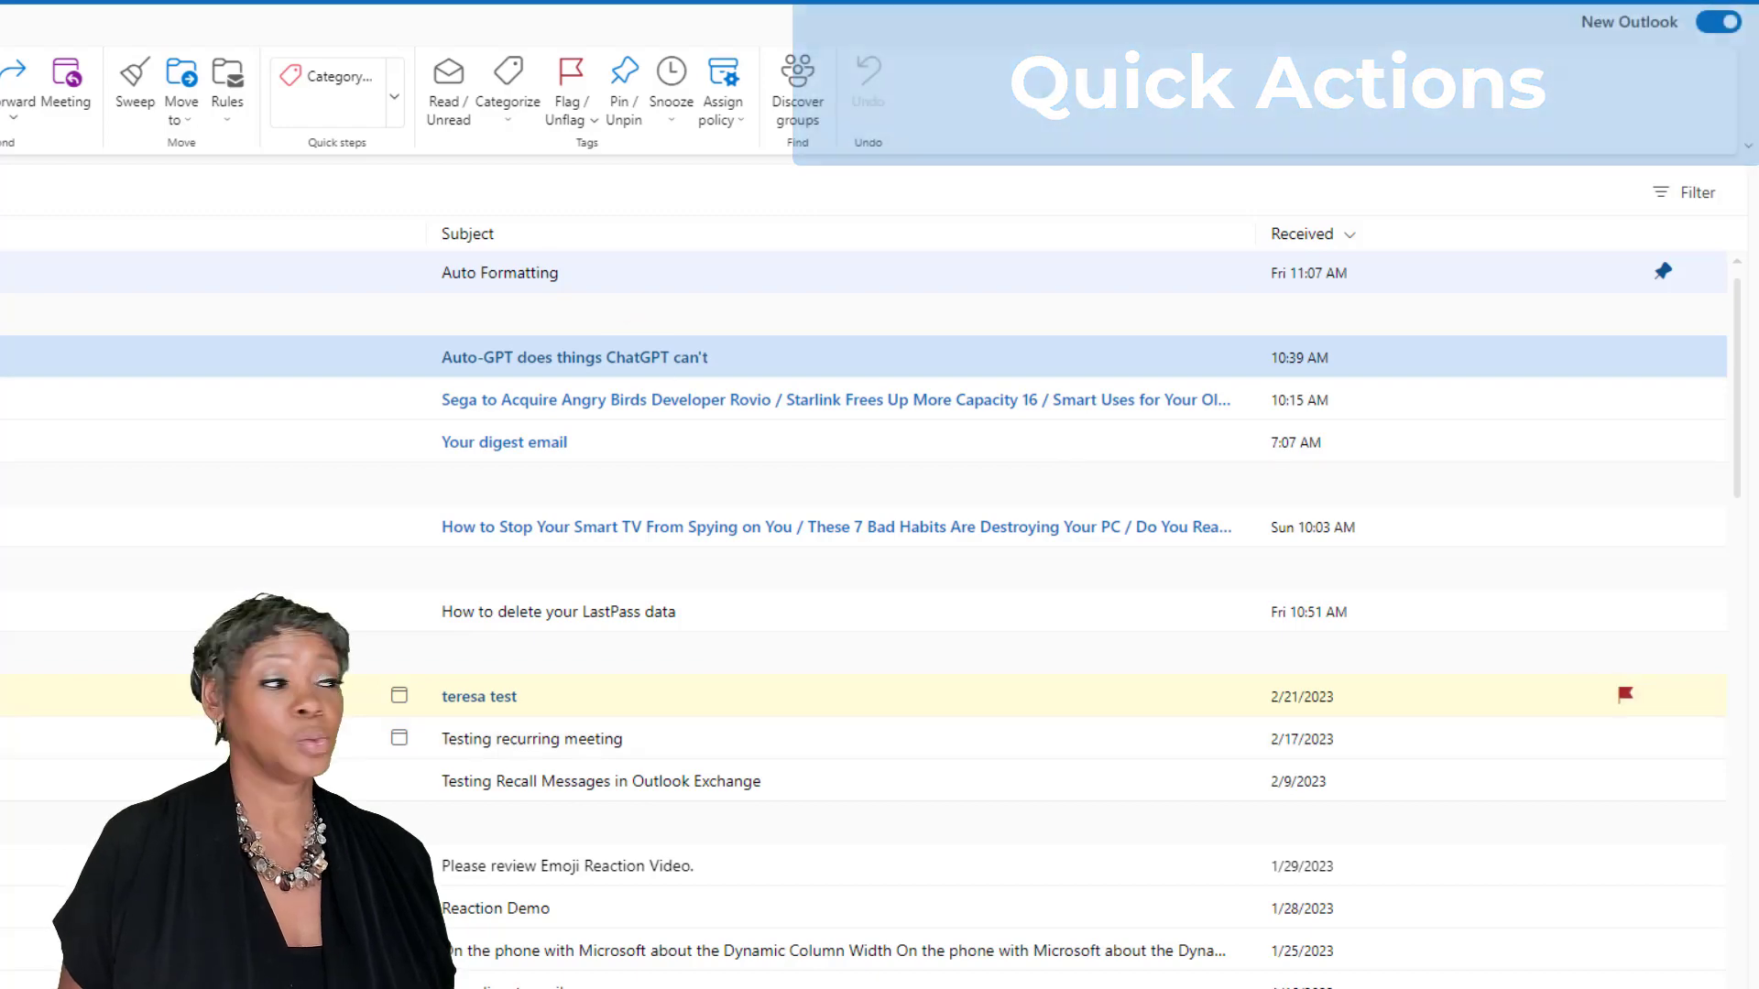
In Customize actions, swap Move to a folder for Archive in quick actions, then return Home
left_click(110, 23)
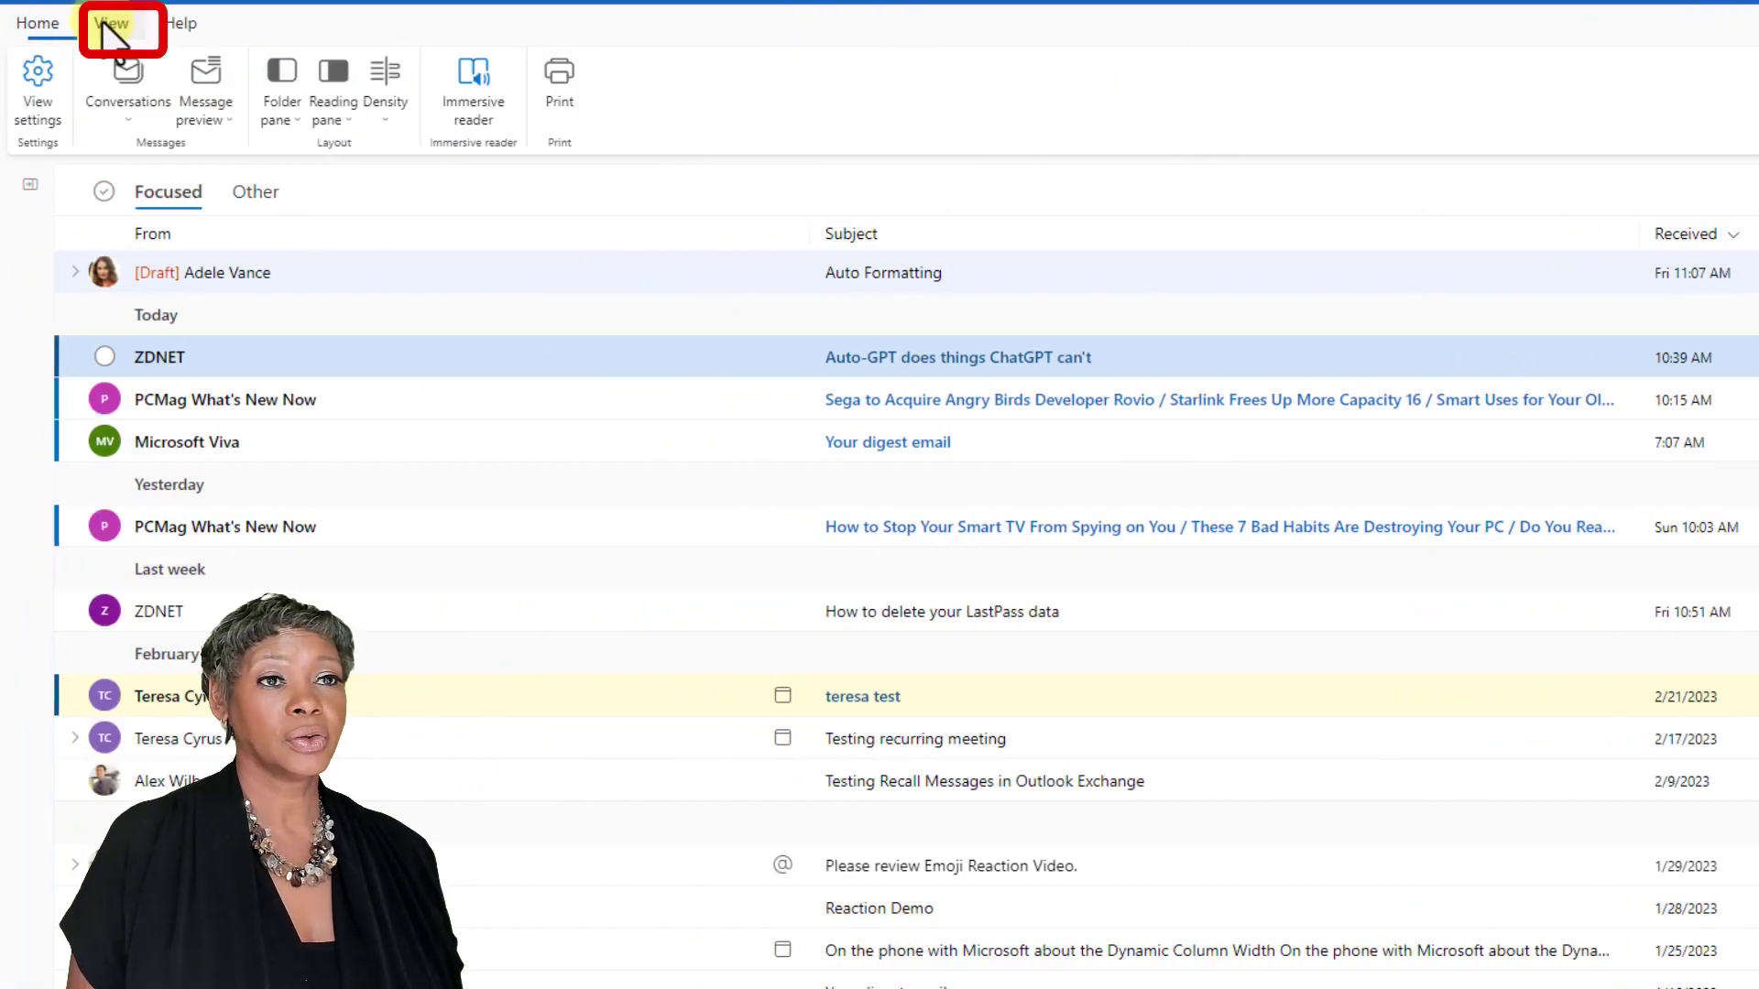
left_click(37, 118)
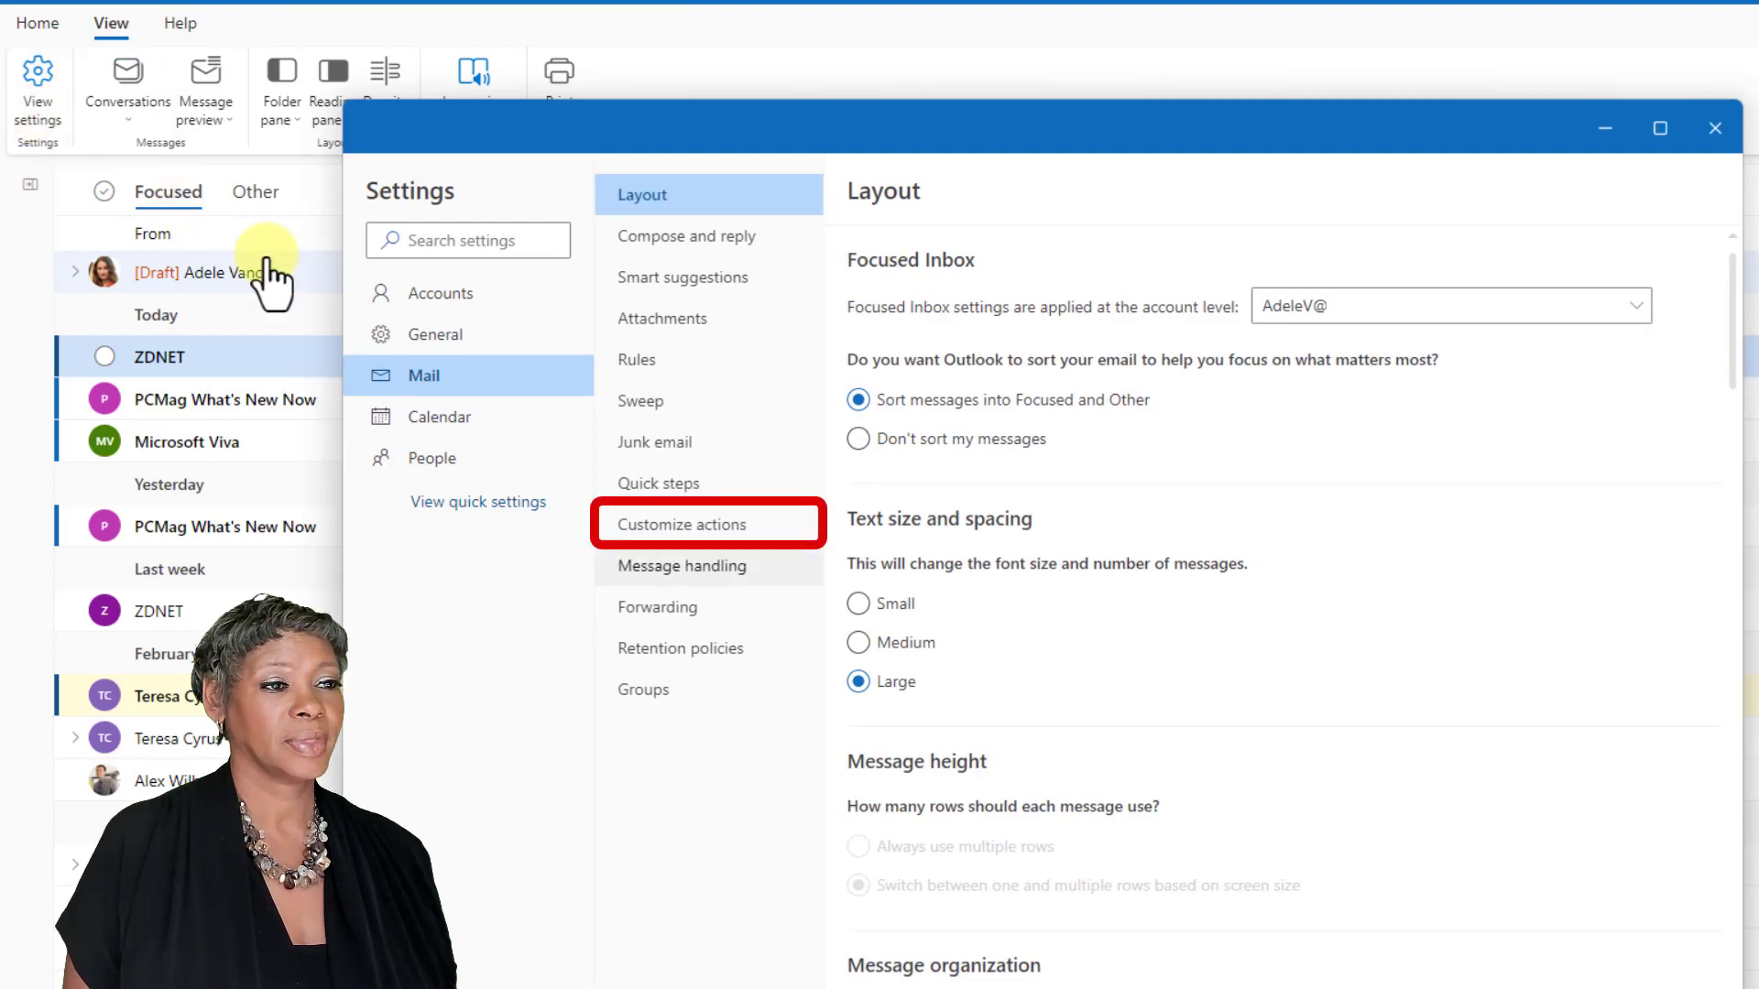
left_click(707, 530)
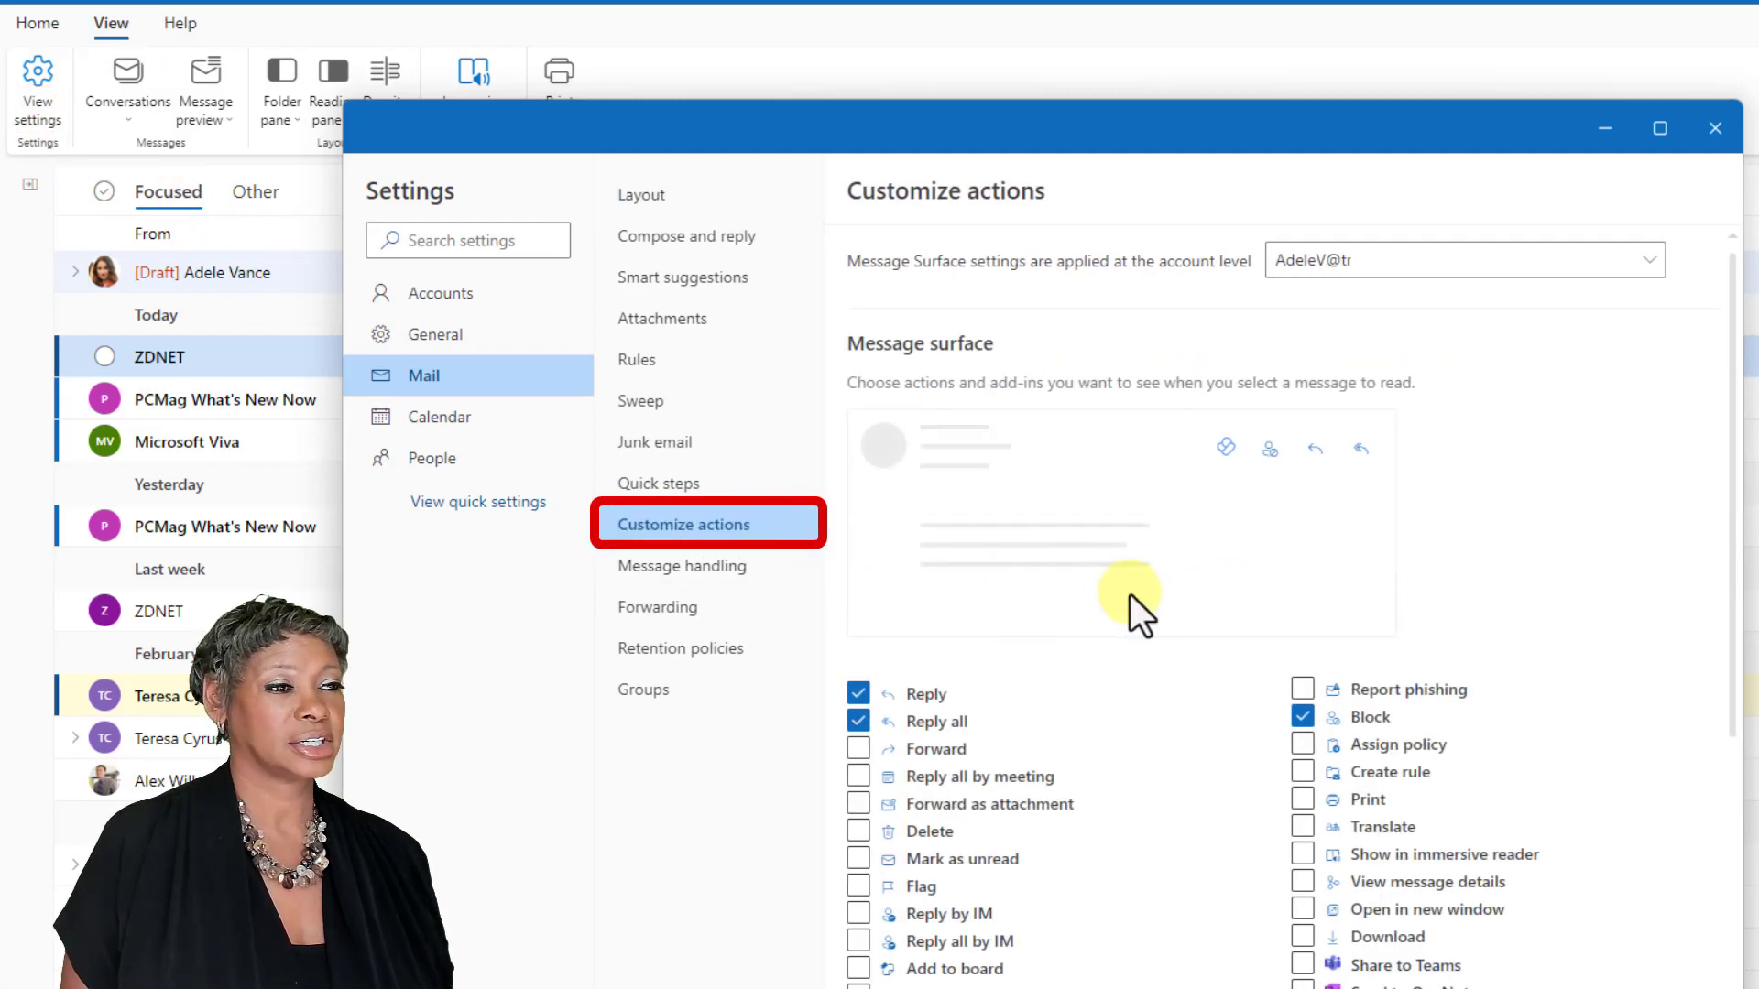
scroll(1130, 594, "down", 3)
scroll(1129, 594, "down", 1)
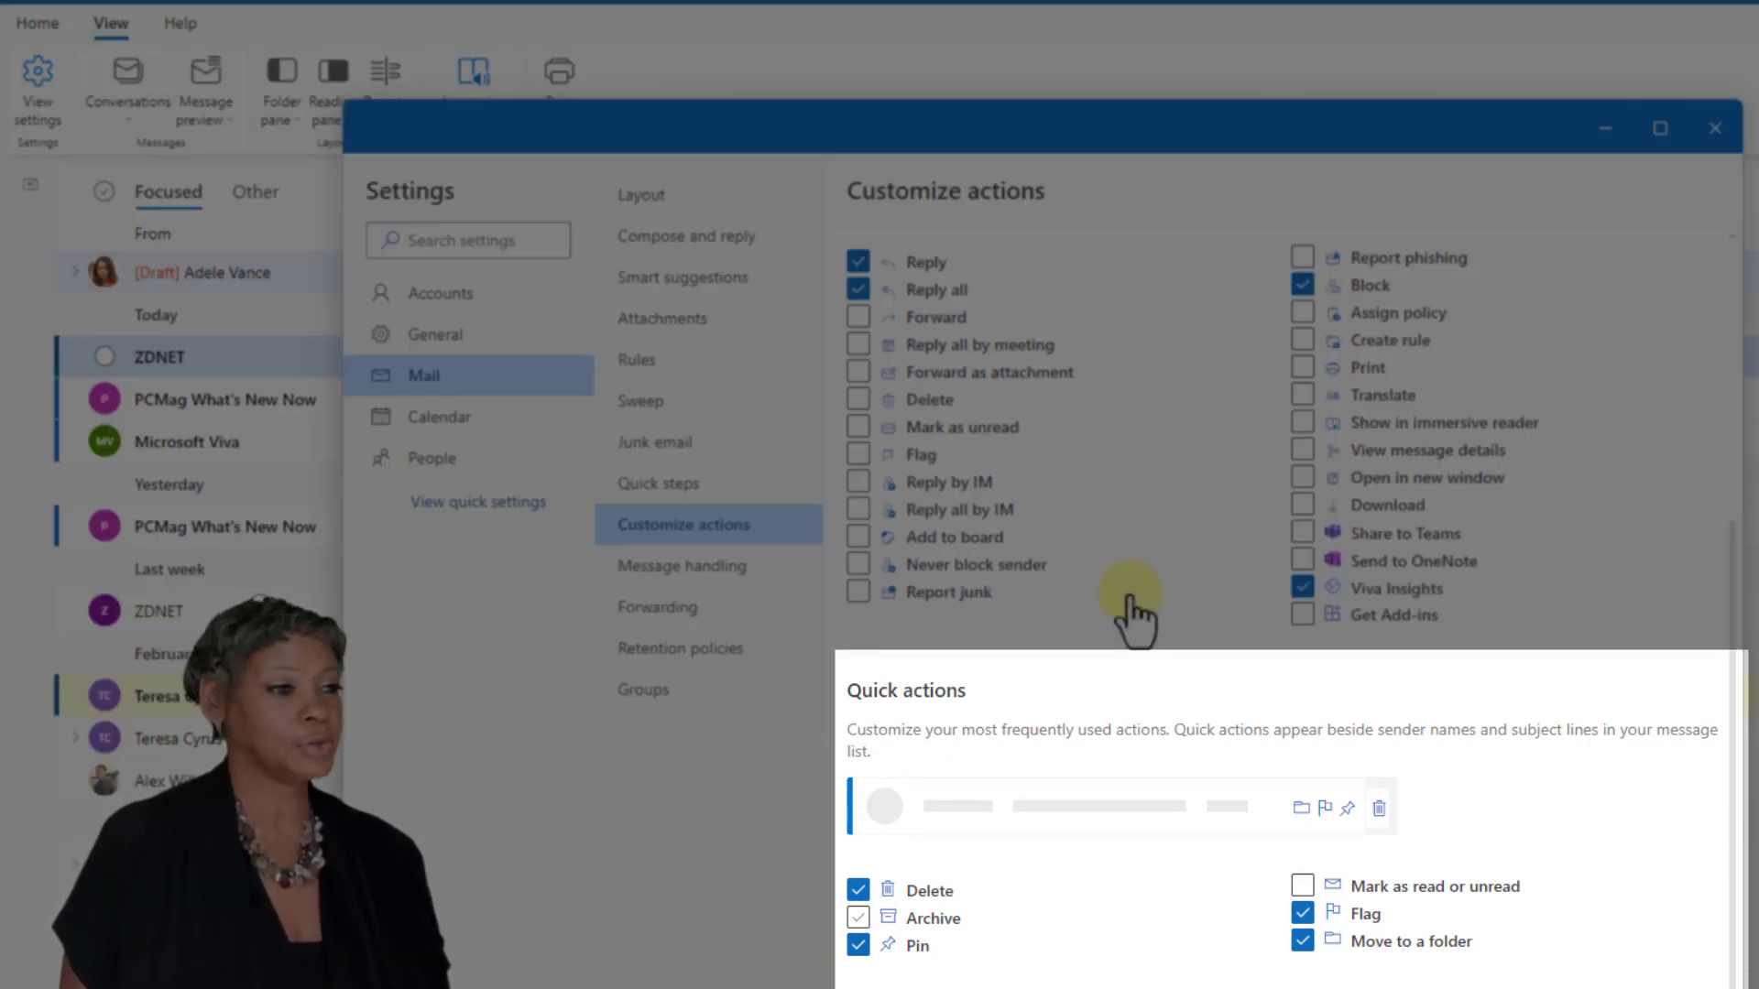
left_click(1303, 941)
left_click(857, 917)
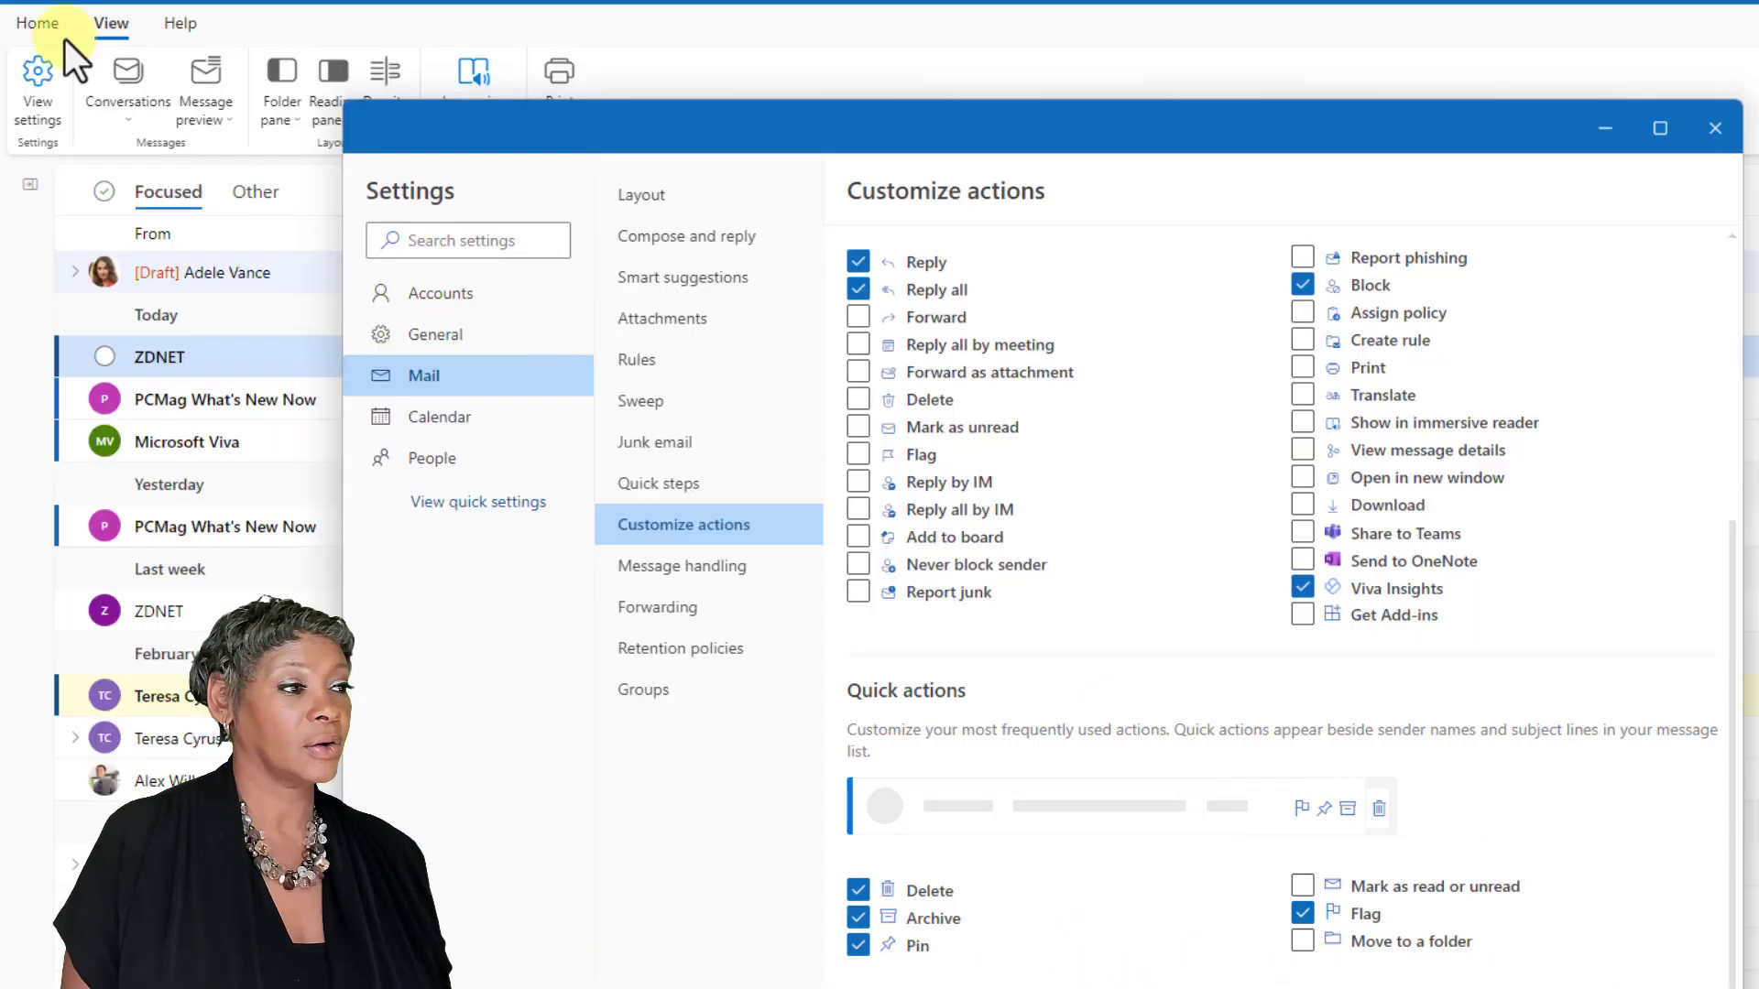
key("Escape")
left_click(46, 25)
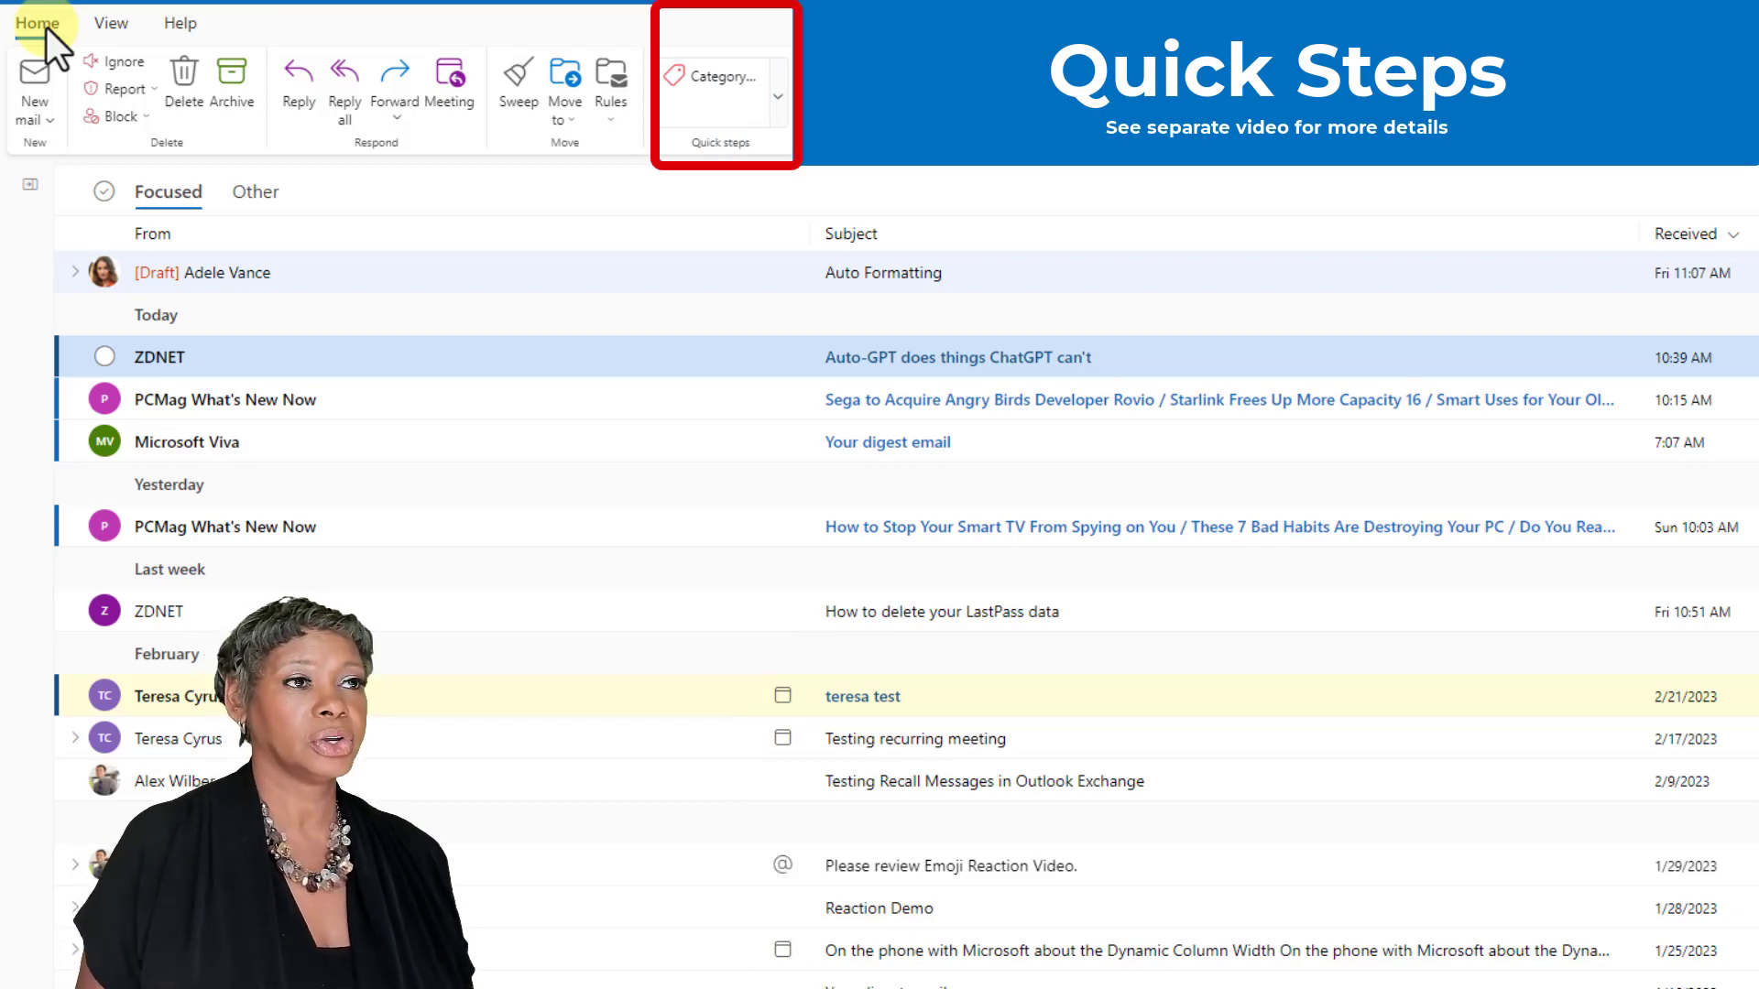
Run the Category & ReplyMtg quick step on the Auto-GPT message
left_click(1748, 144)
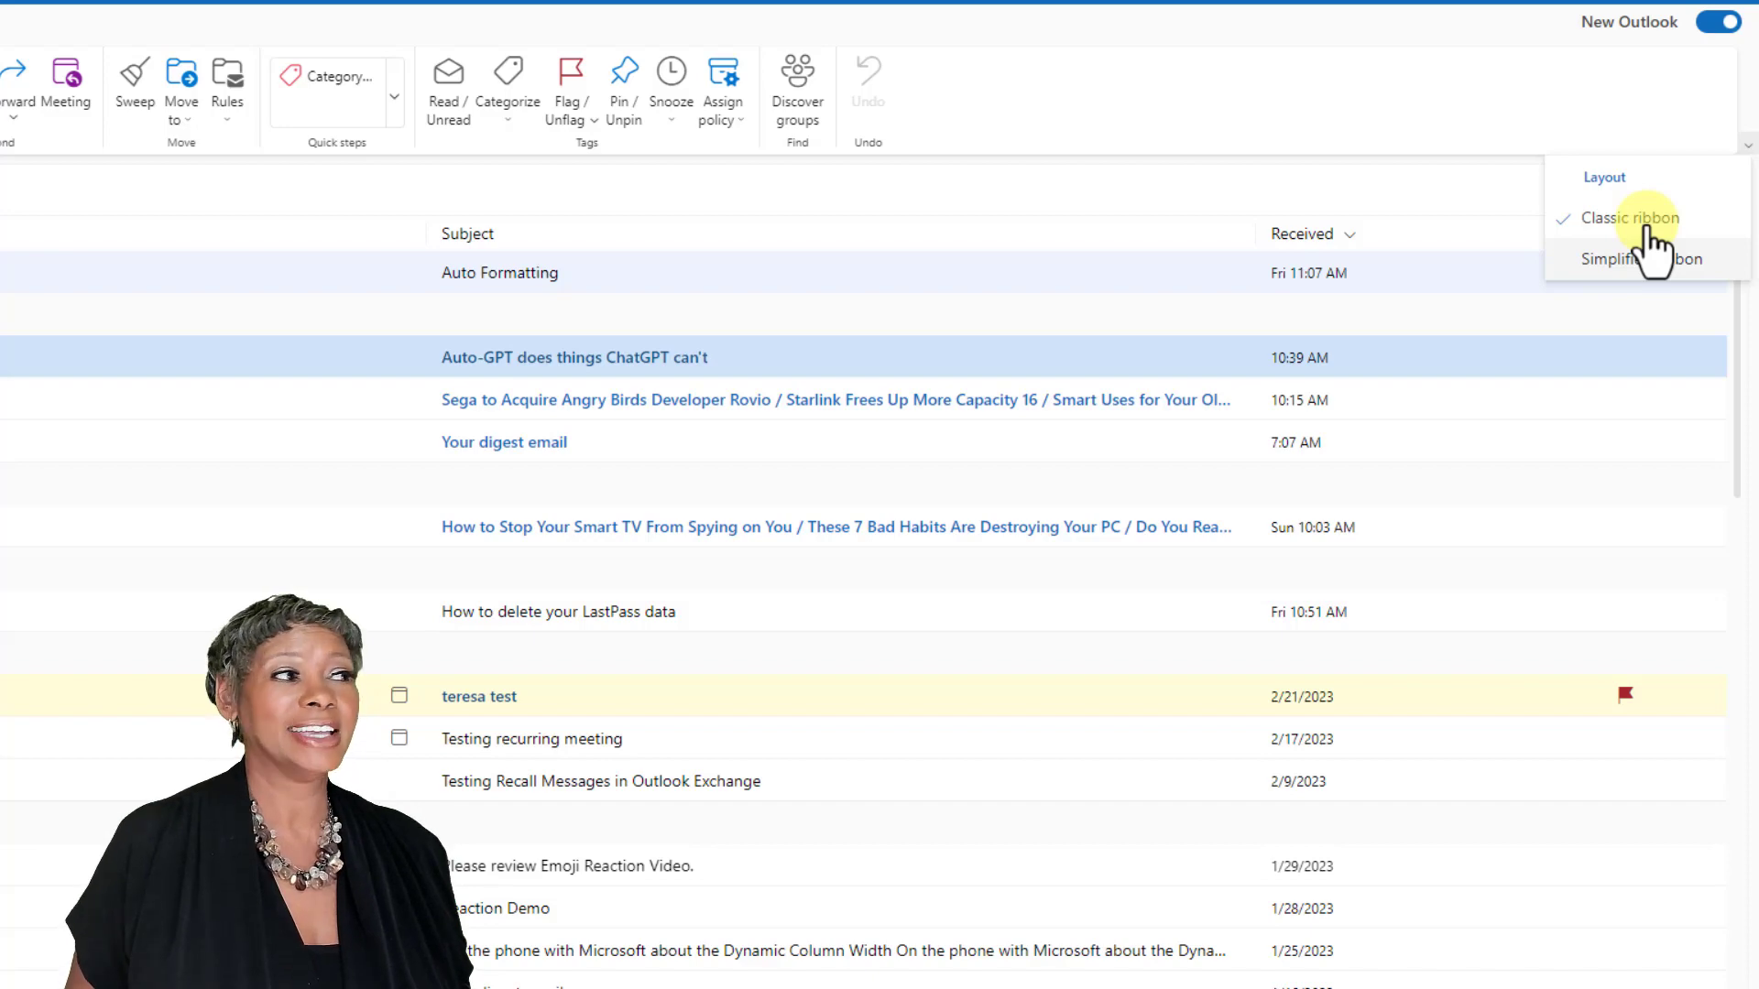
left_click(359, 128)
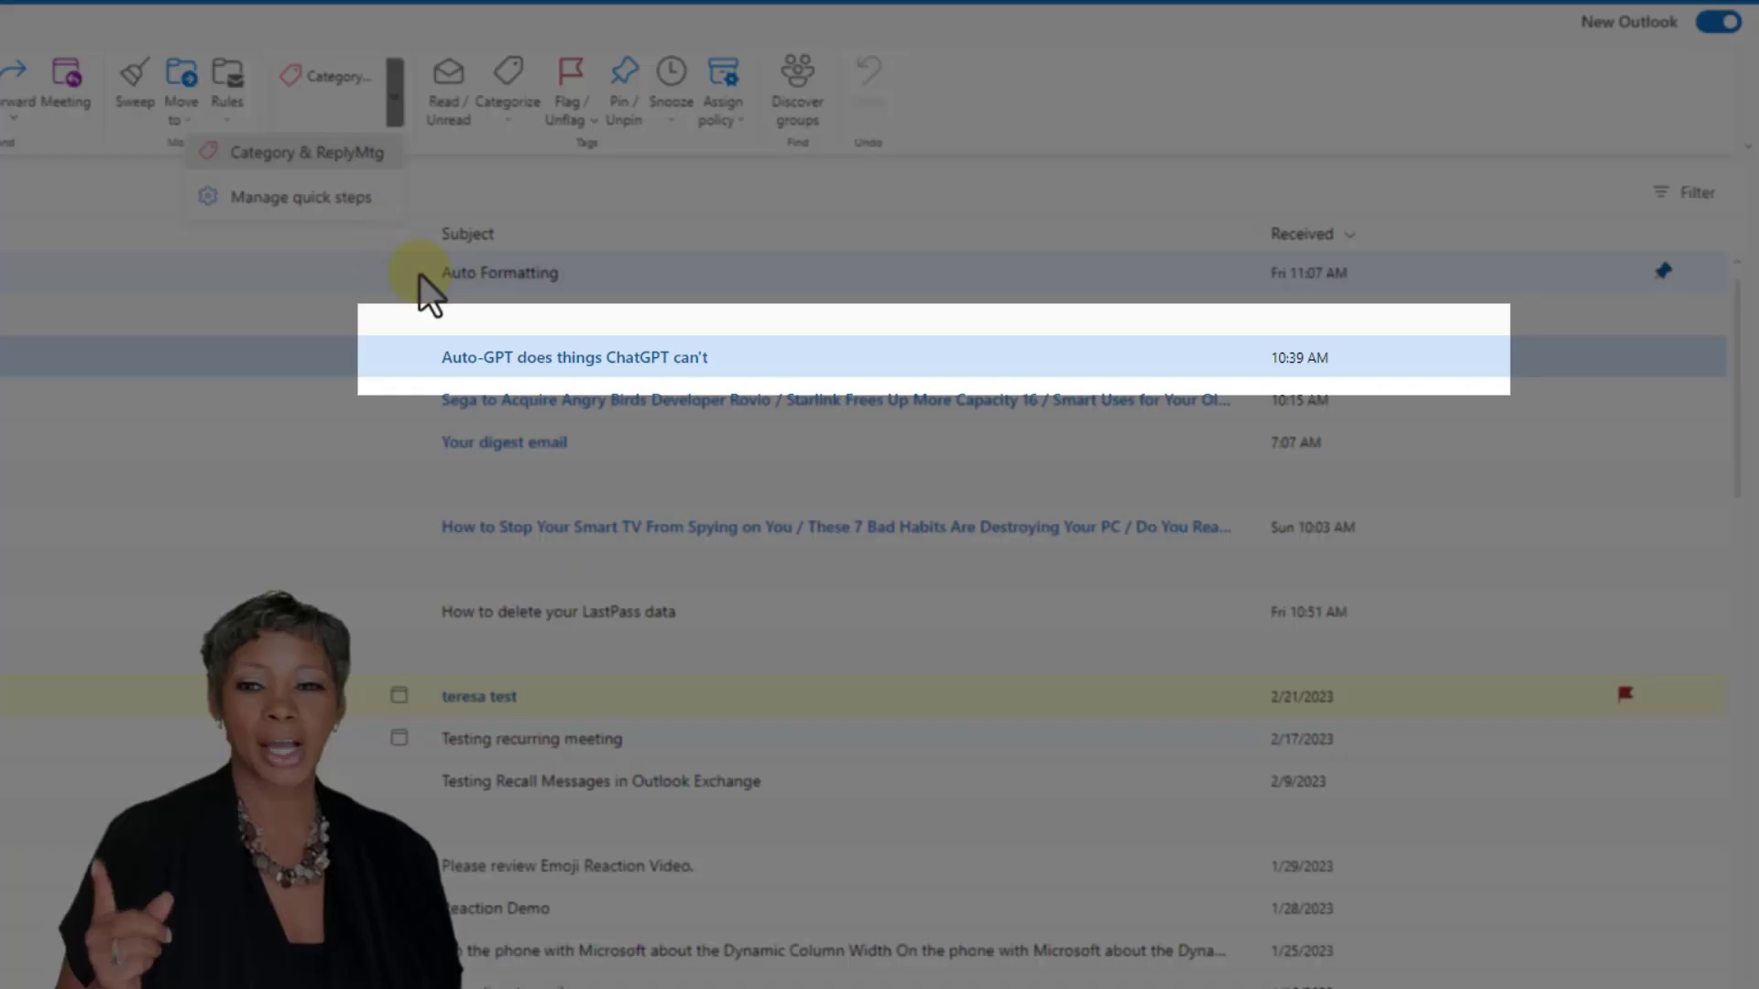
left_click(326, 154)
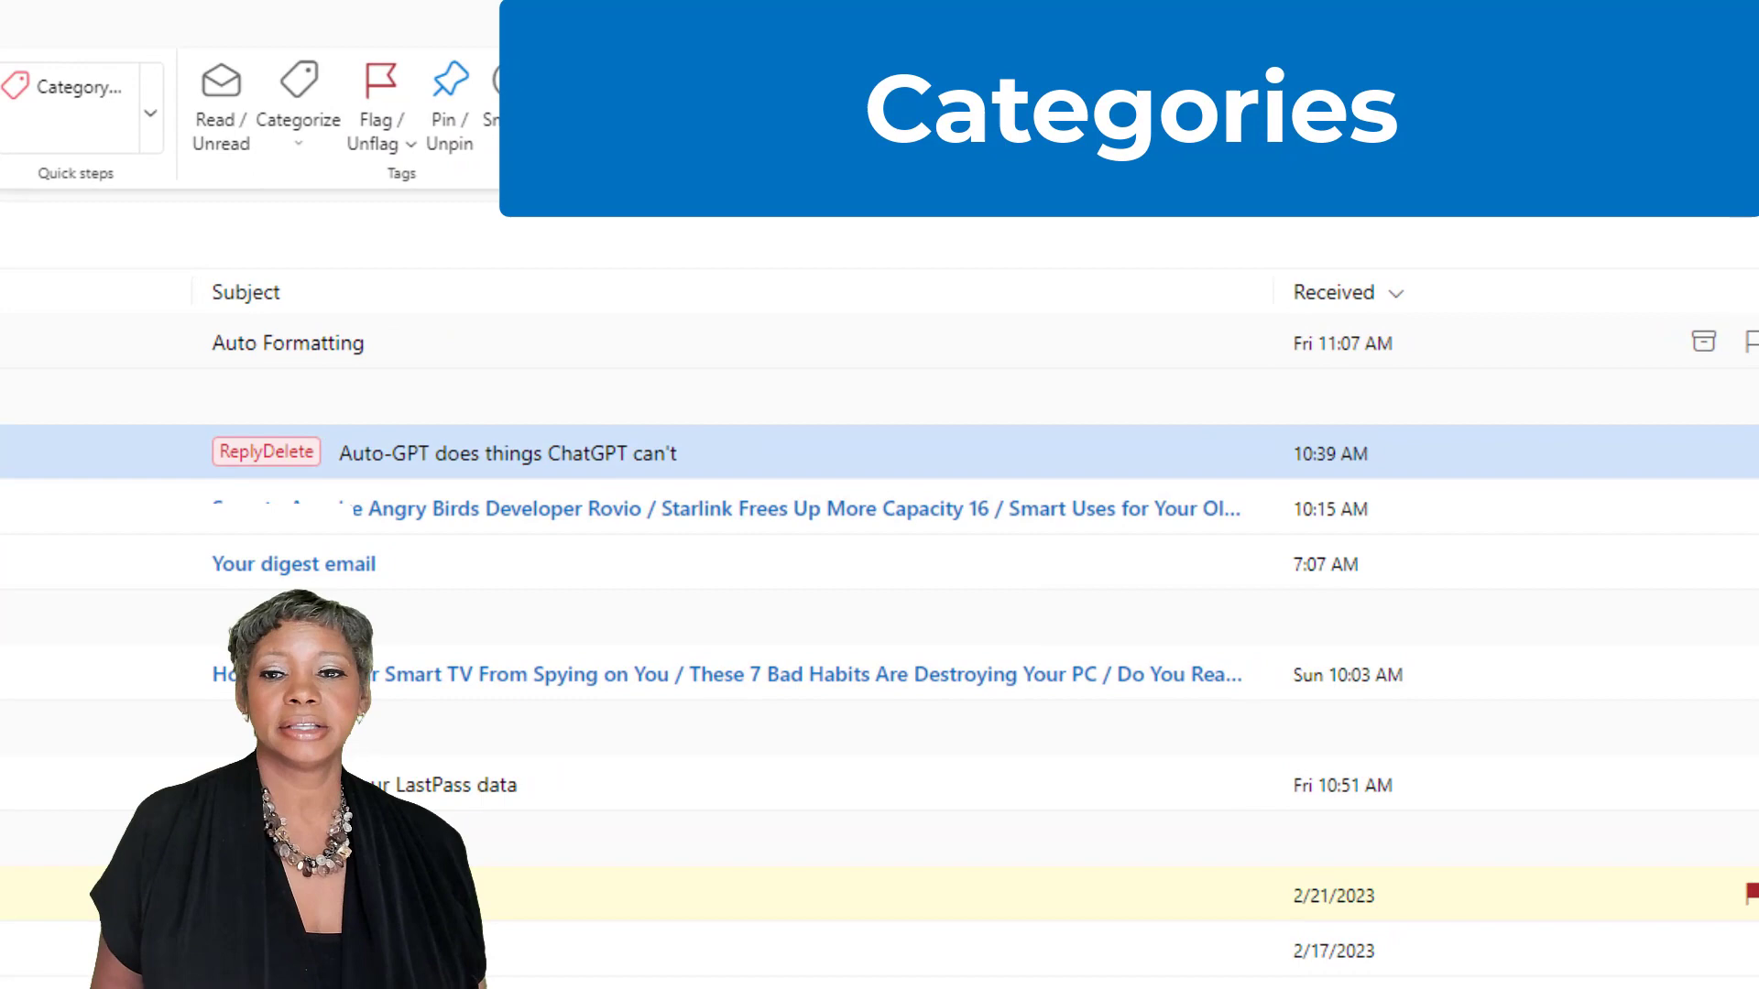
left_click(306, 137)
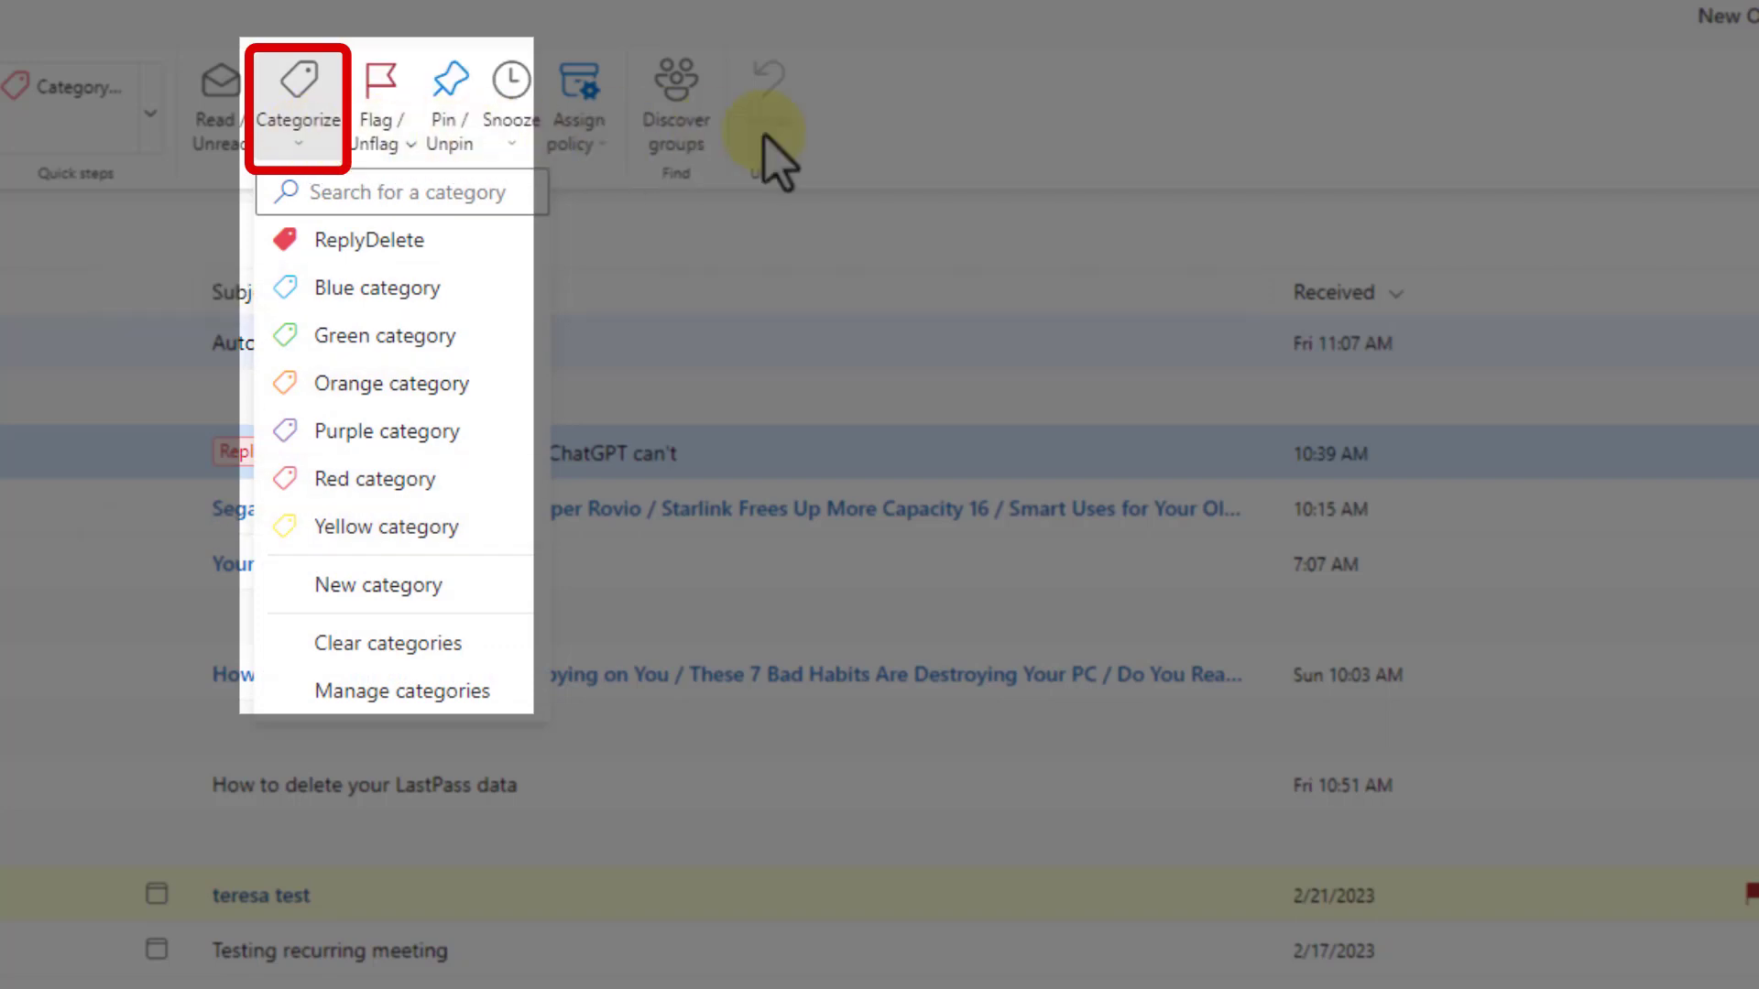
left_click(1113, 161)
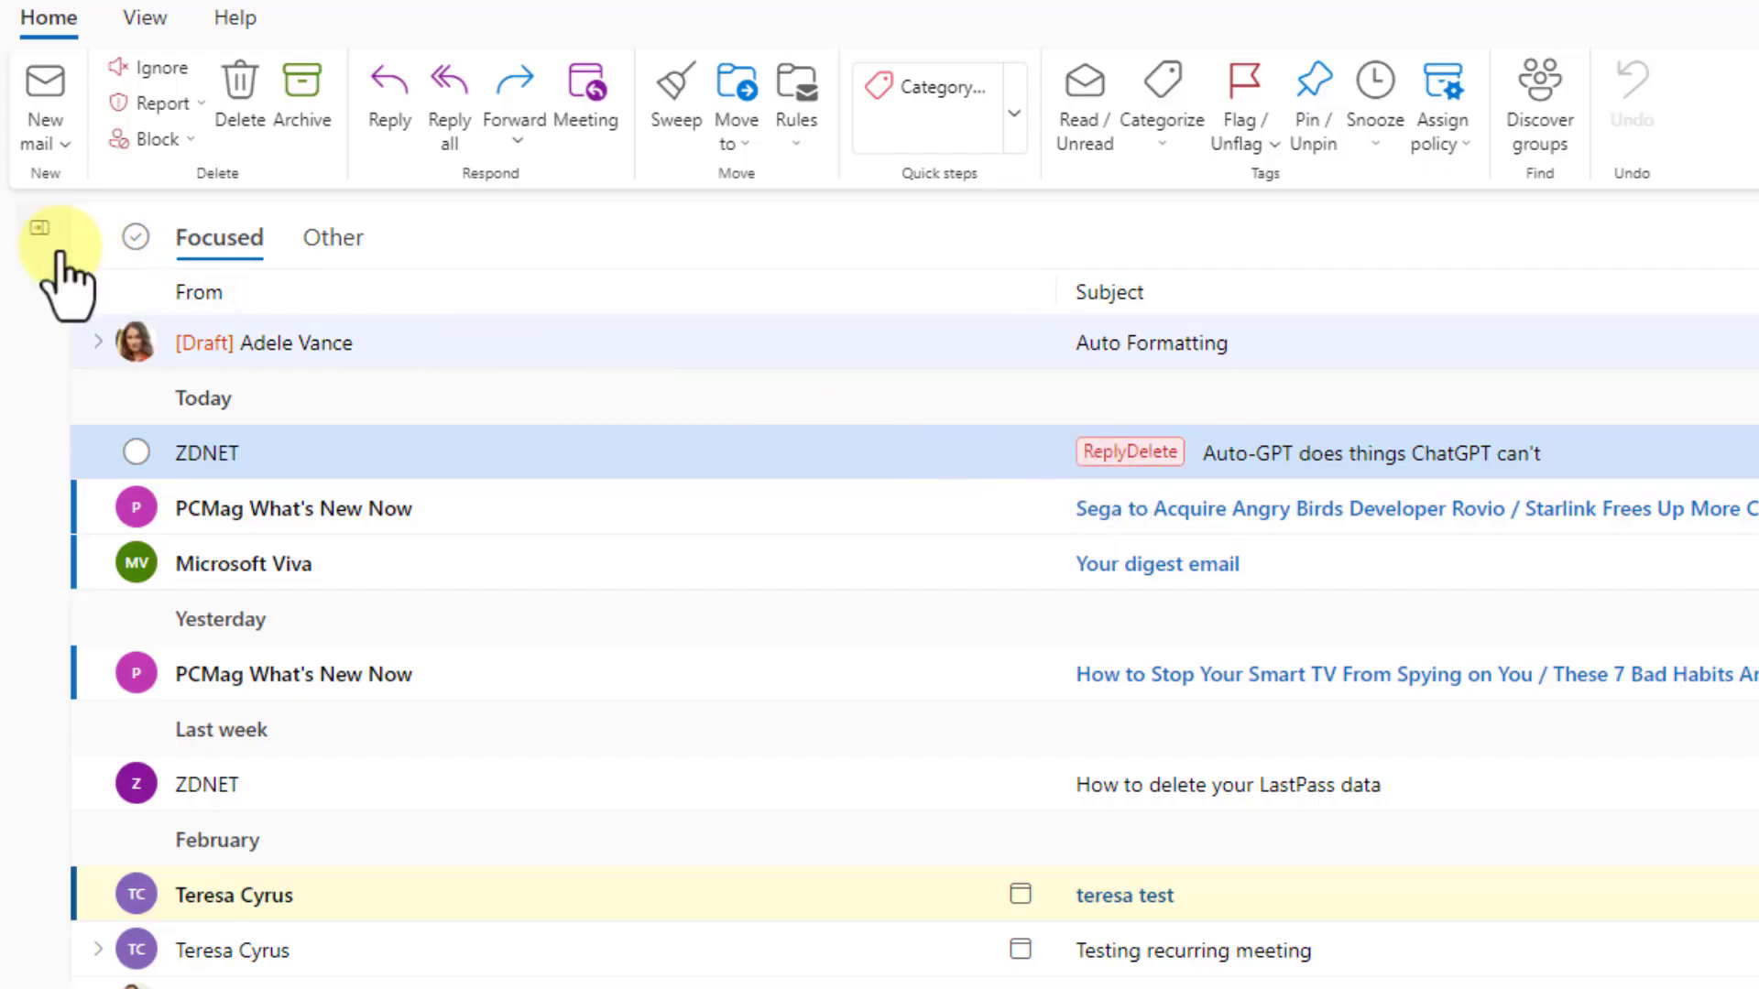
Add the ReplyDelete category to Favorites, found by searching 'repl'
left_click(41, 229)
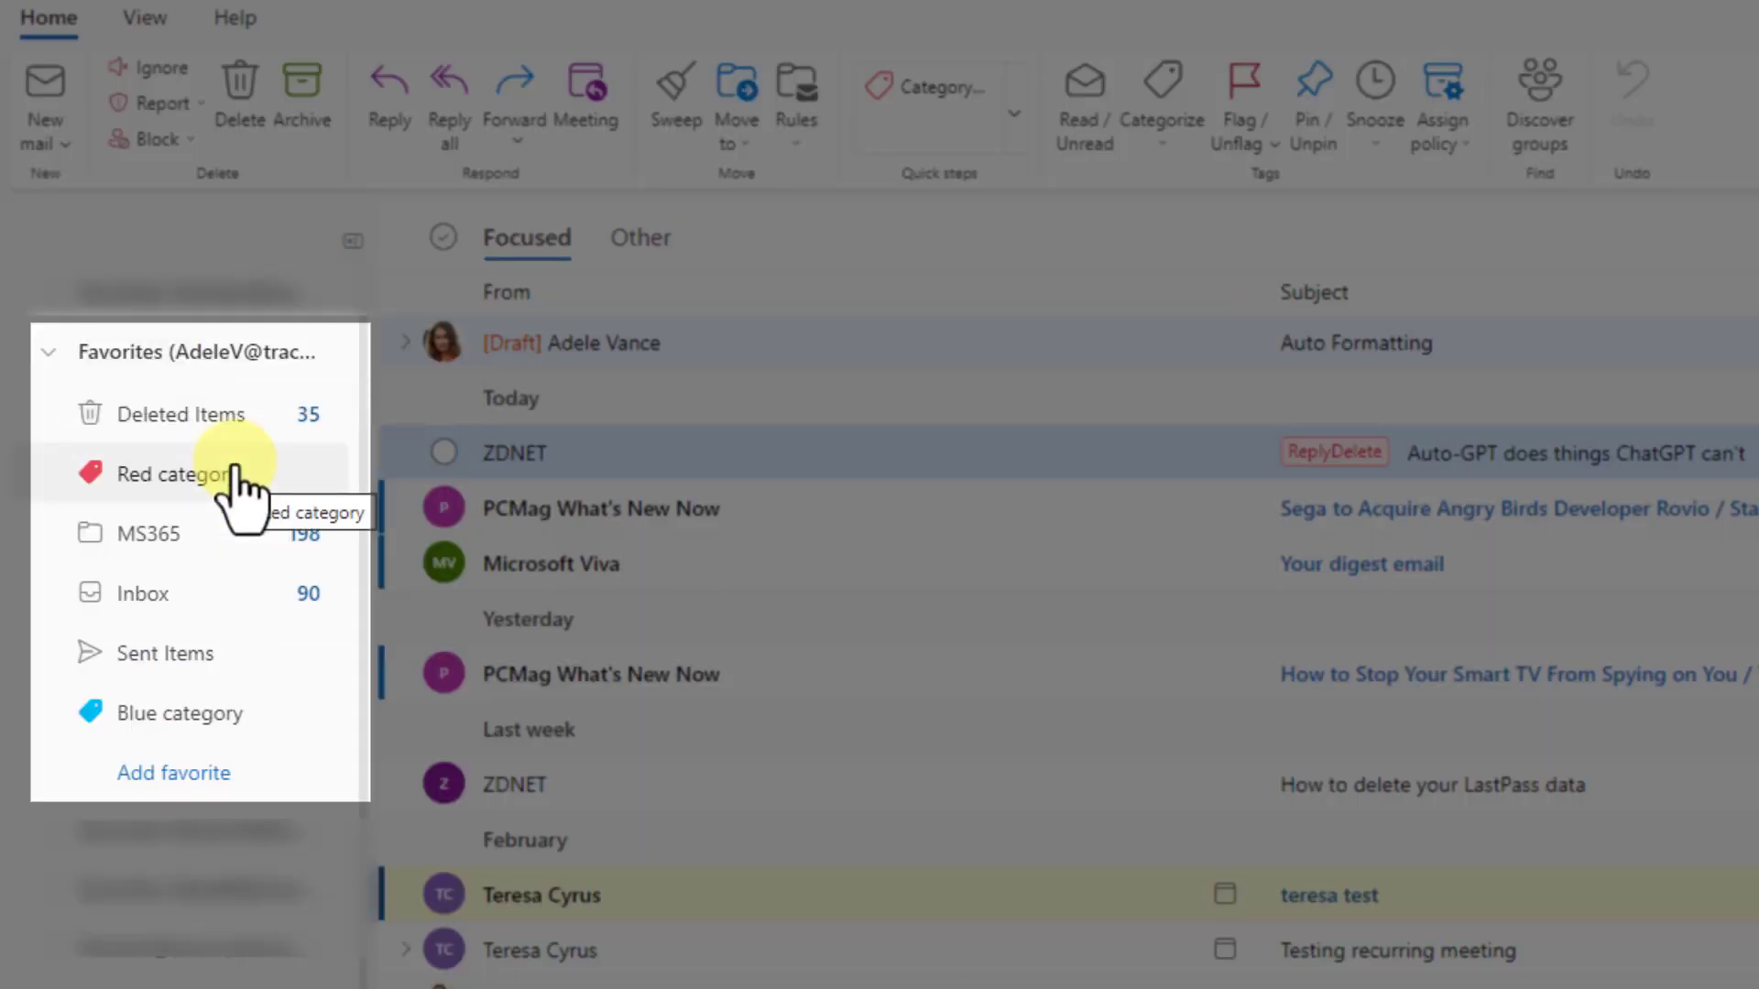
left_click(220, 772)
type("repl")
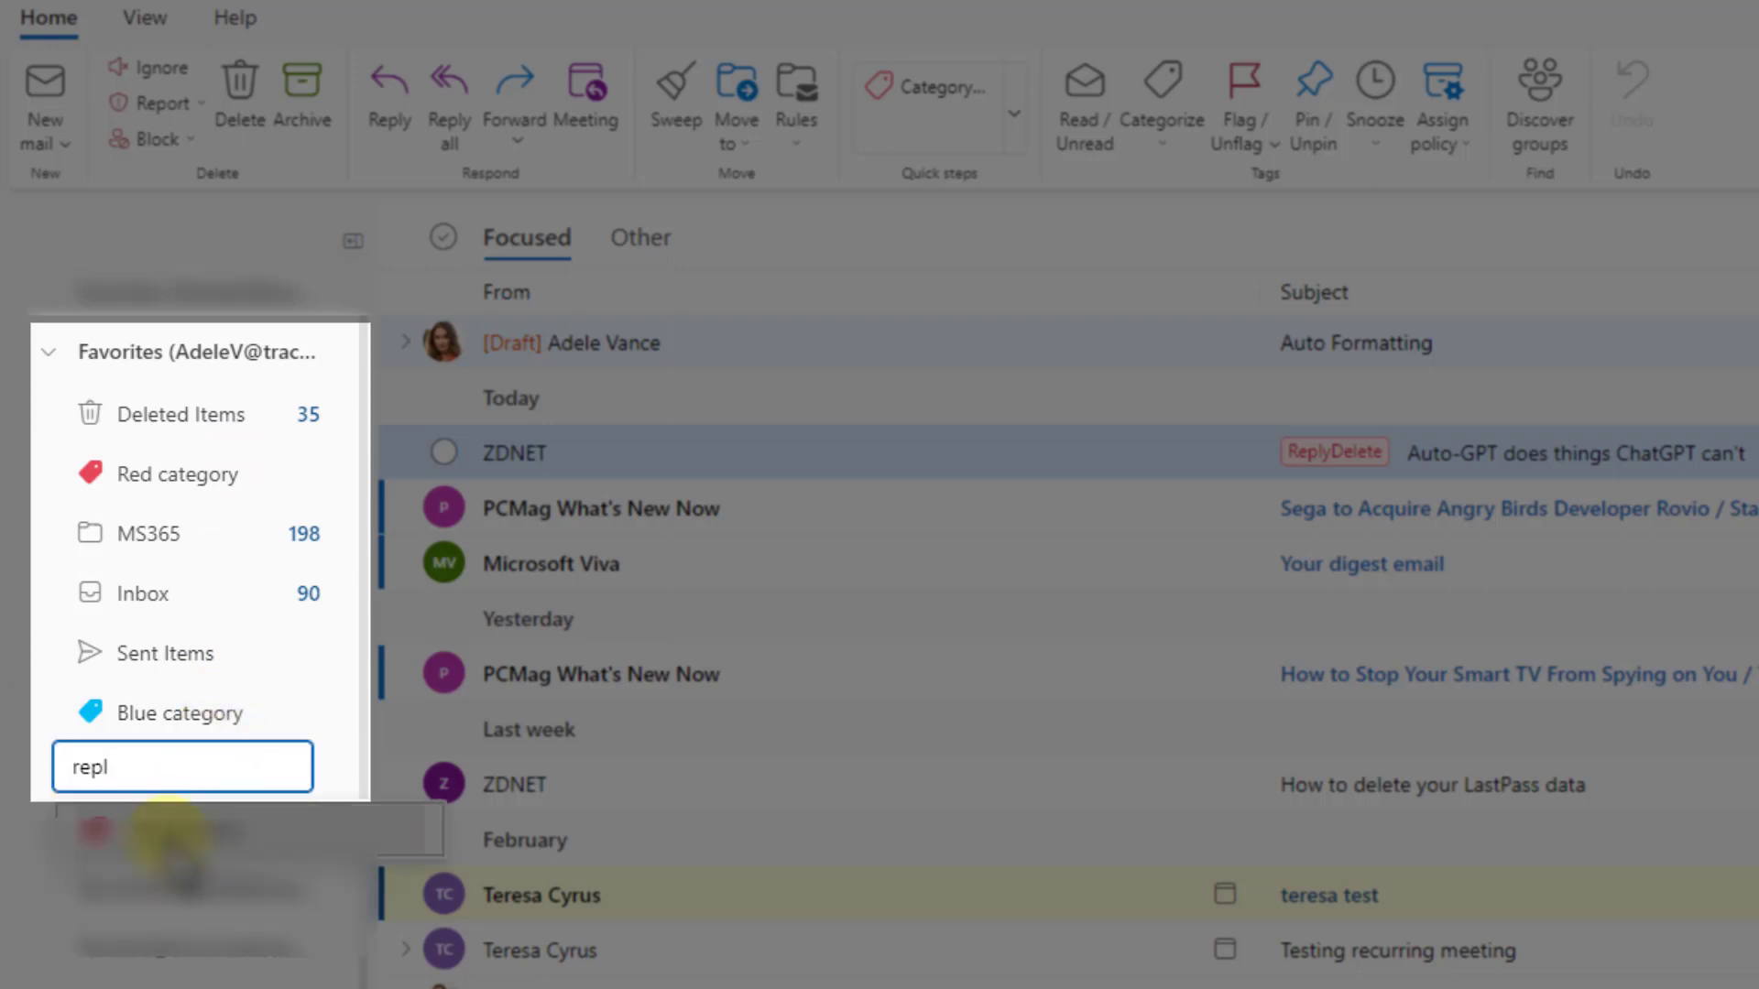
left_click(213, 817)
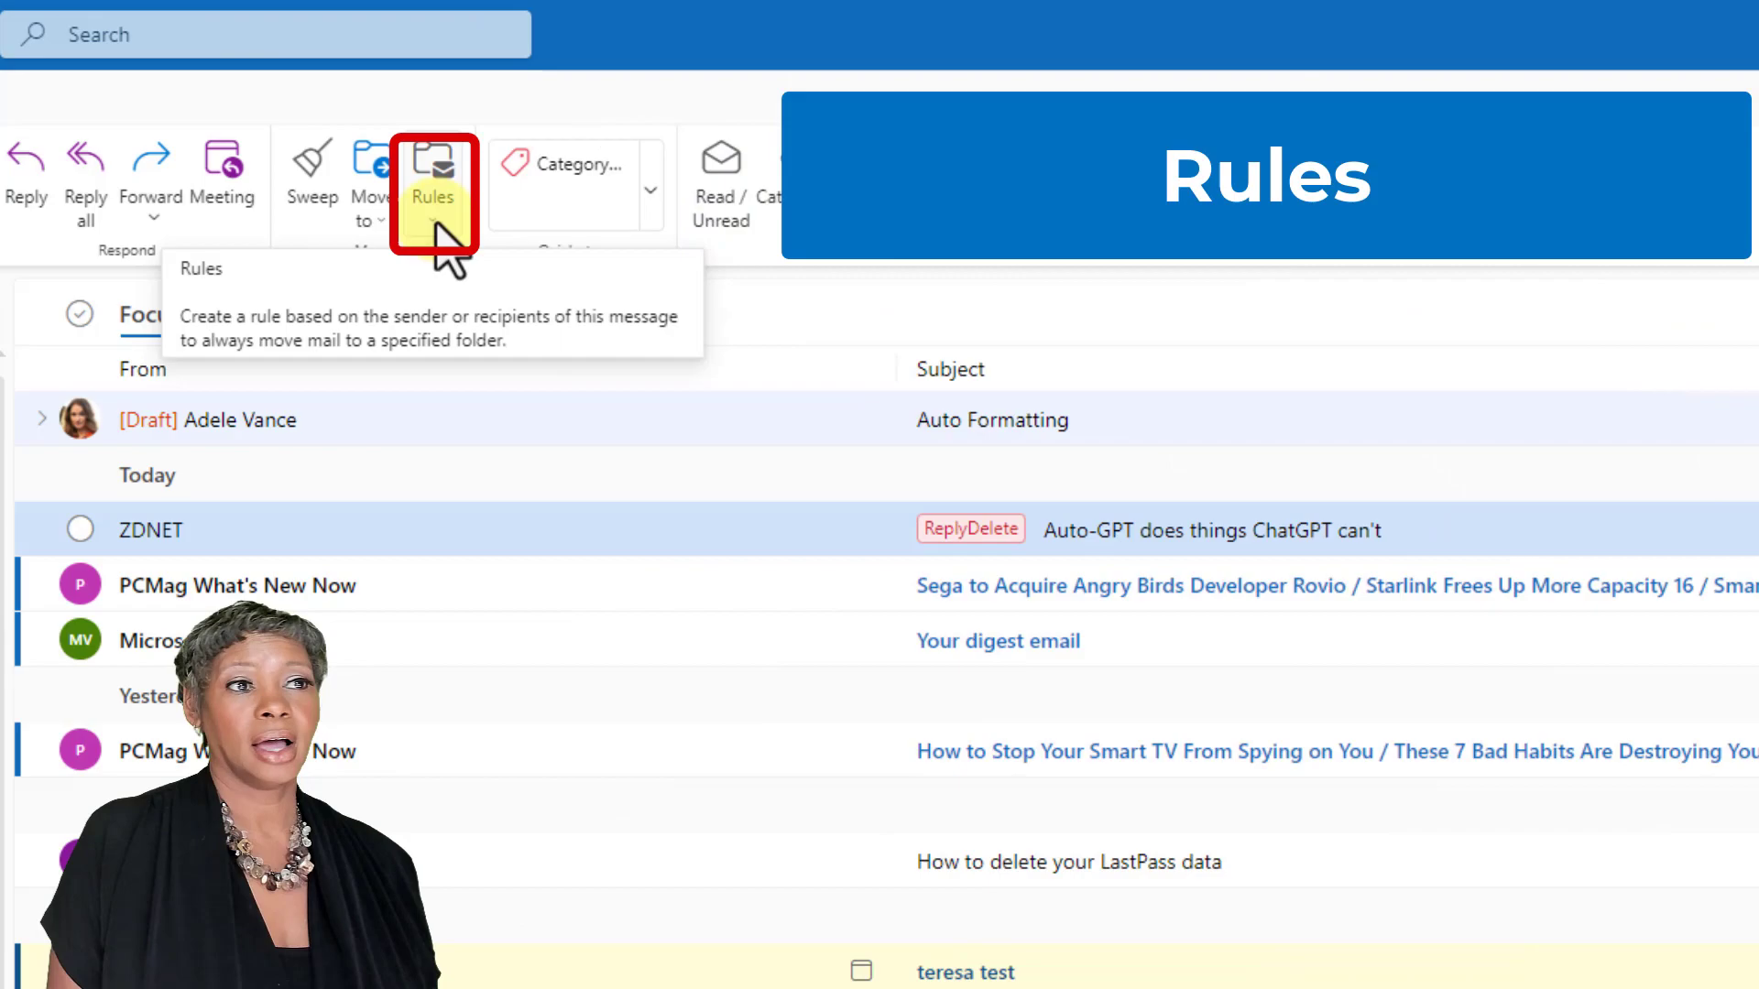
Start a new rule named 'demo' with the condition I'm on the To line
left_click(438, 235)
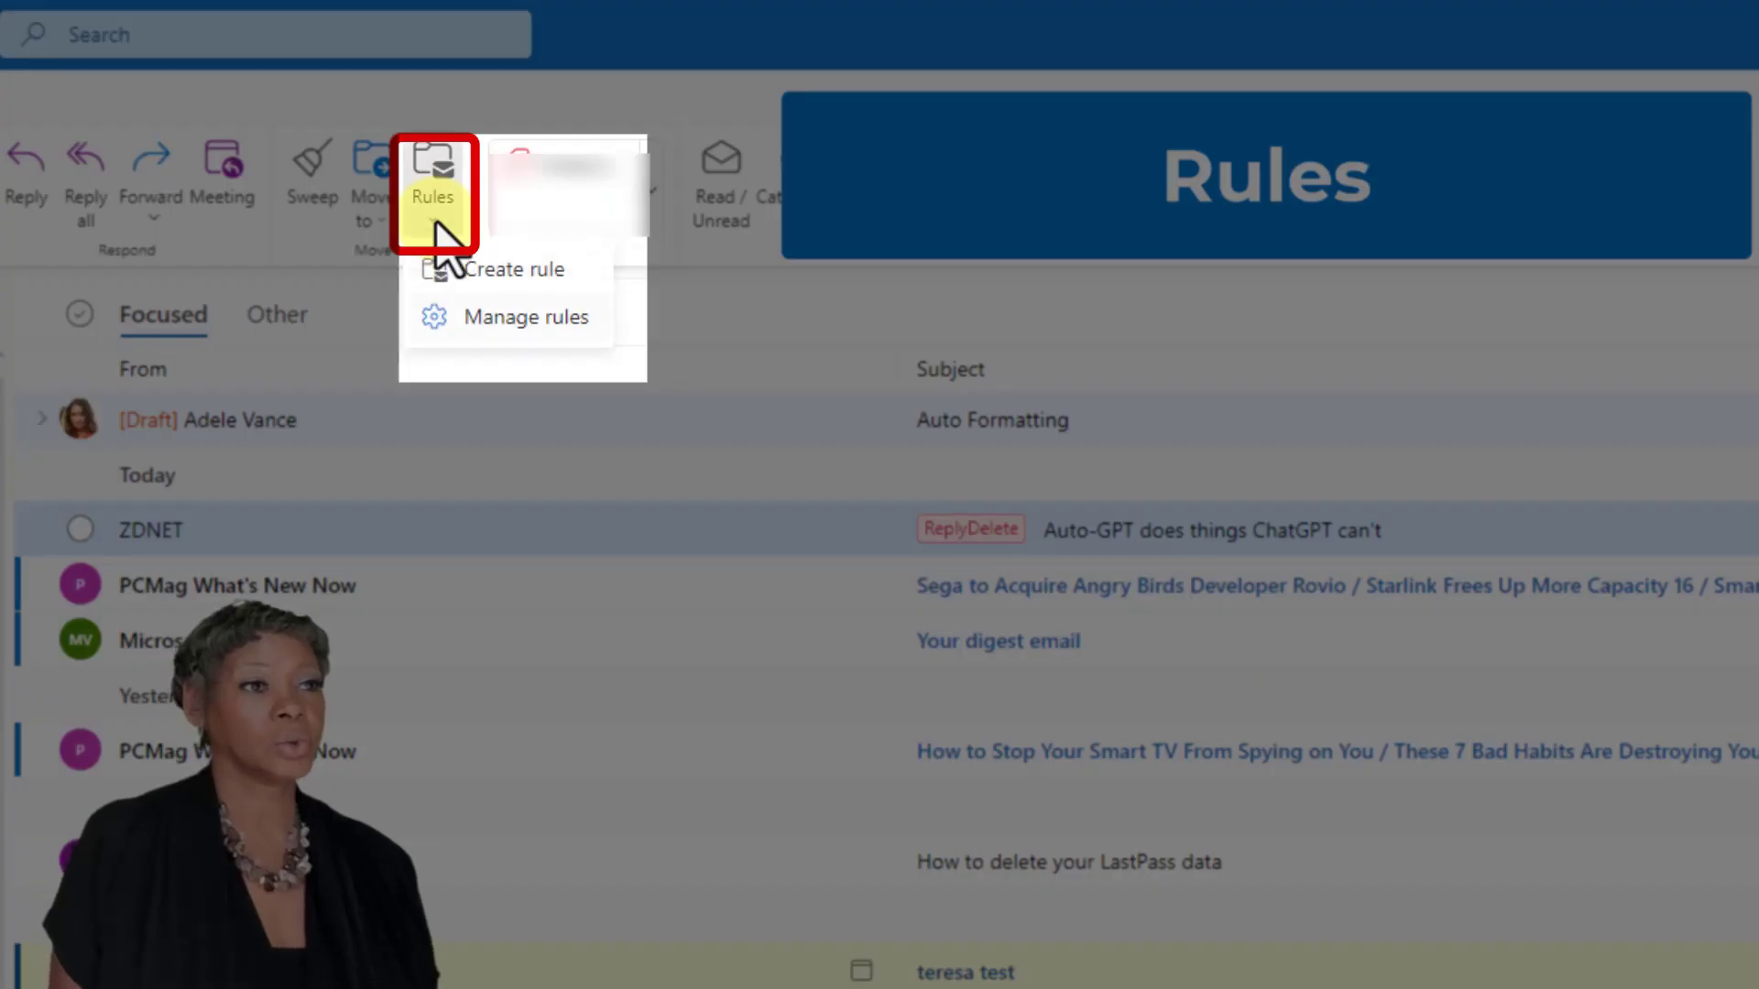
left_click(502, 317)
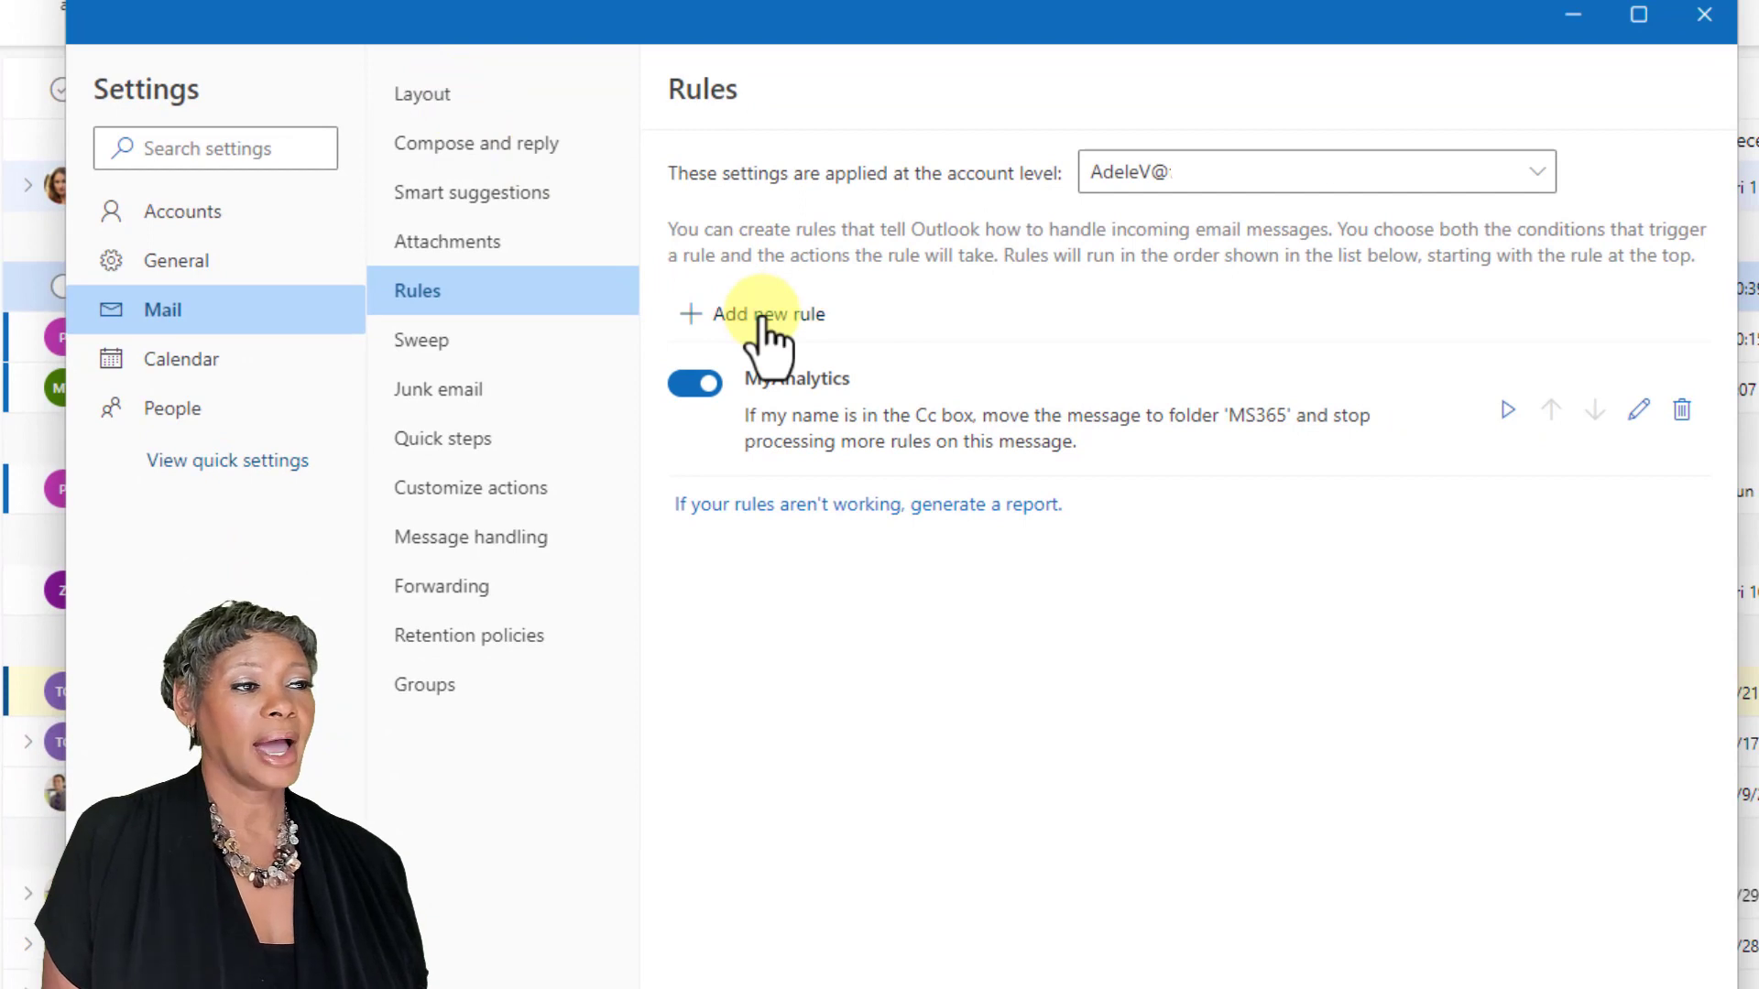
left_click(761, 314)
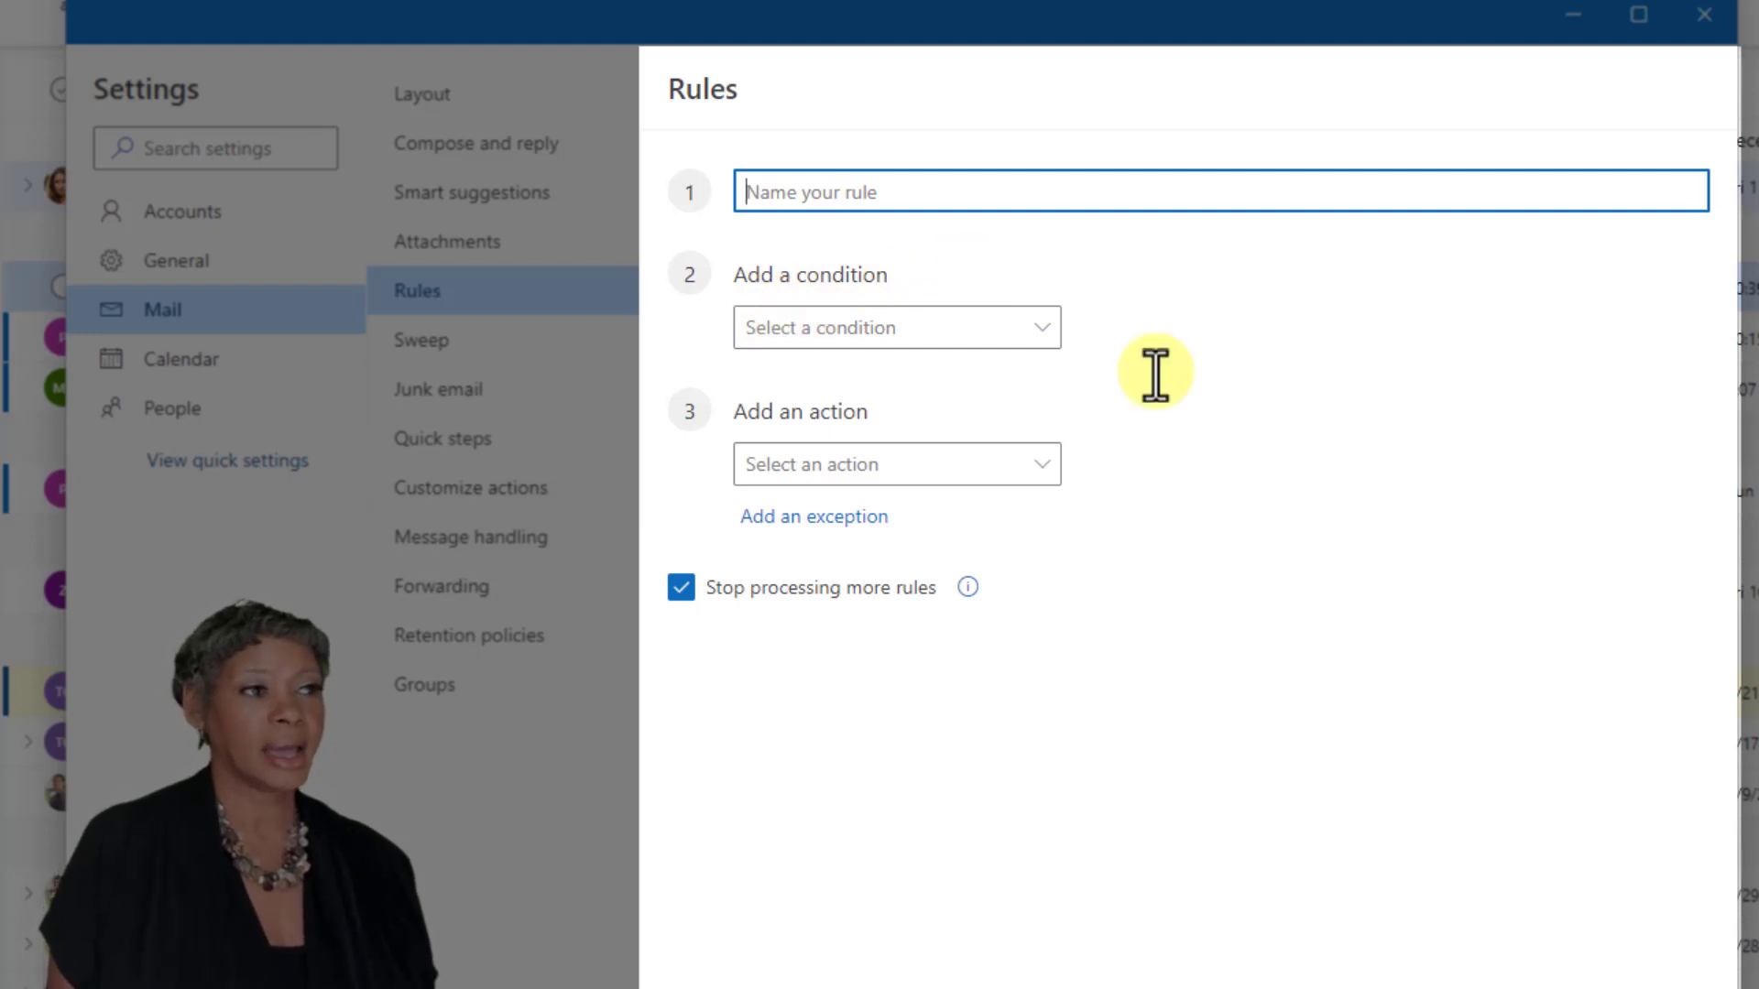
type("demo")
left_click(1044, 334)
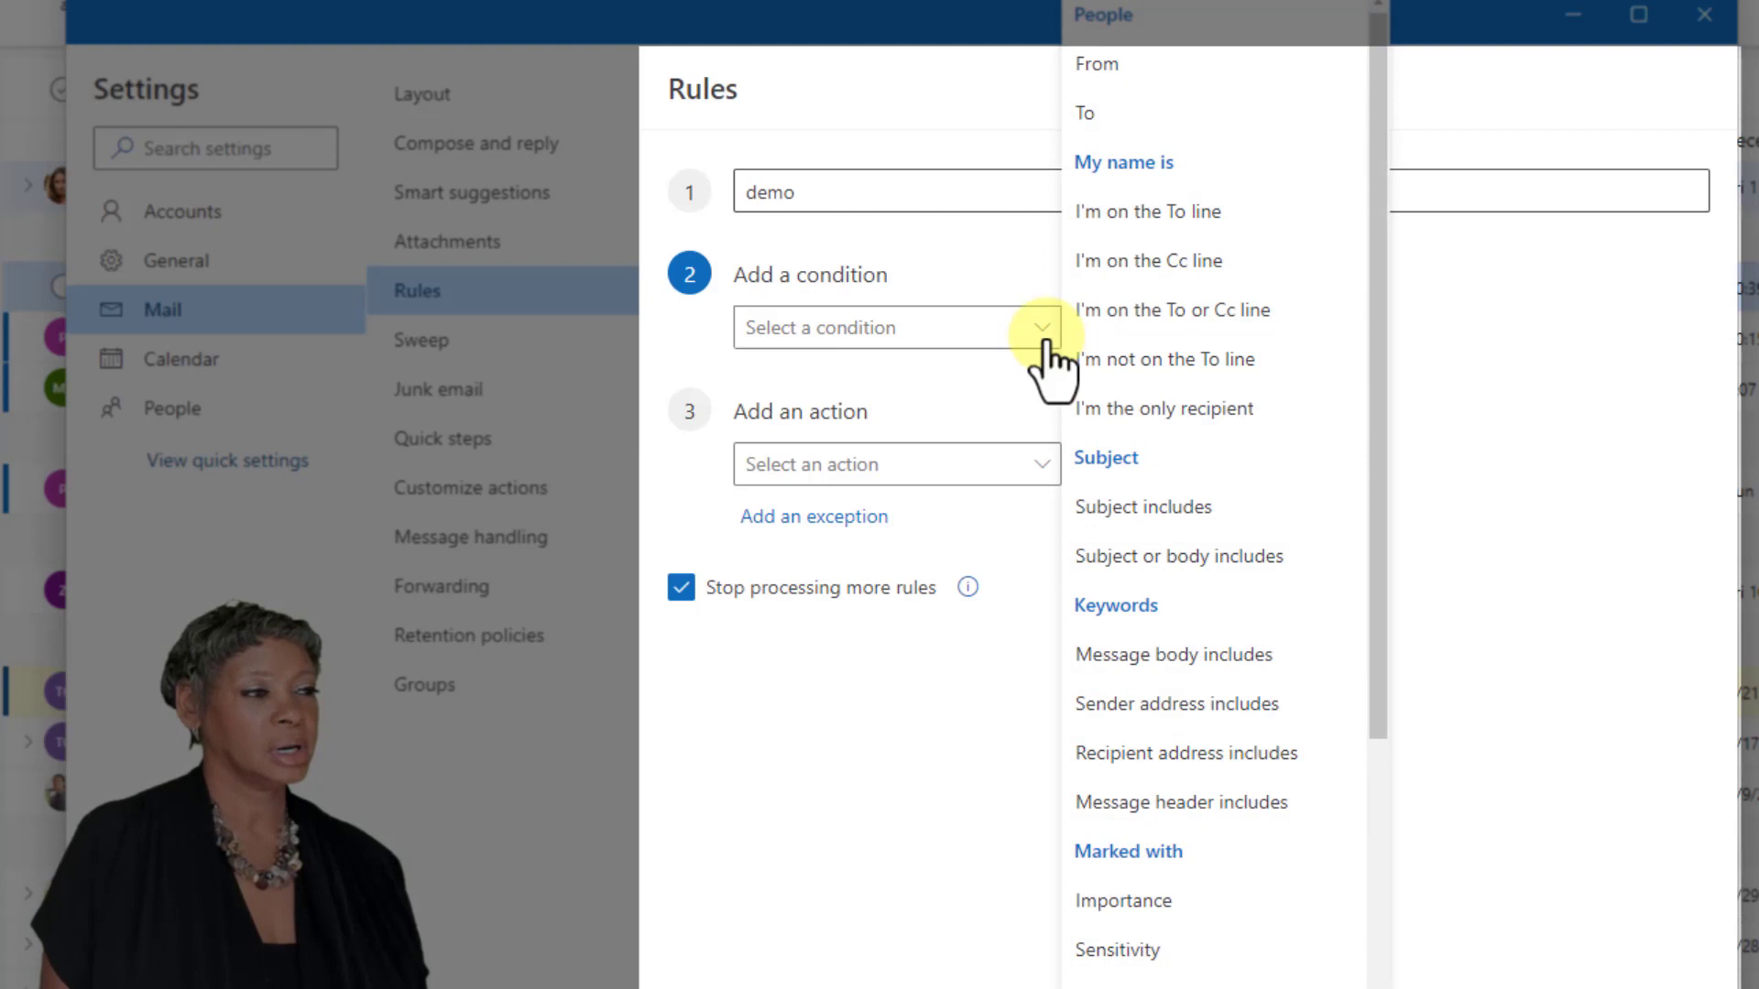
left_click(1183, 219)
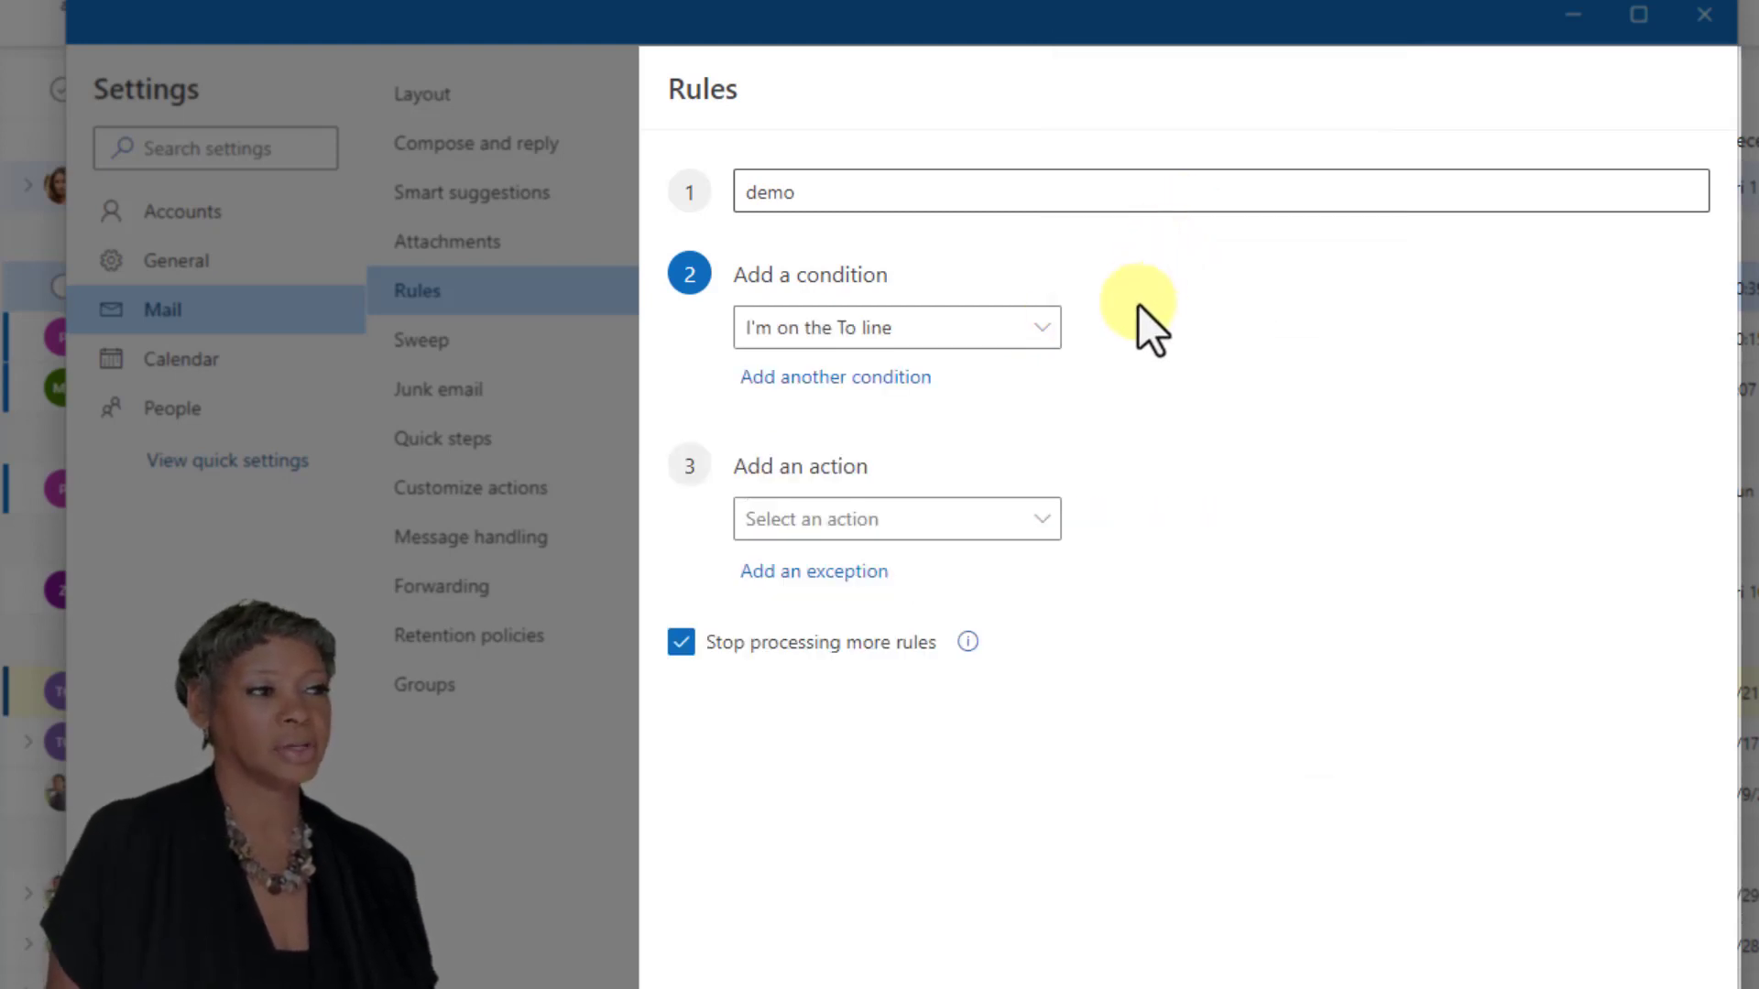
Make the demo rule copy matching messages to the Snoozed folder
left_click(1028, 531)
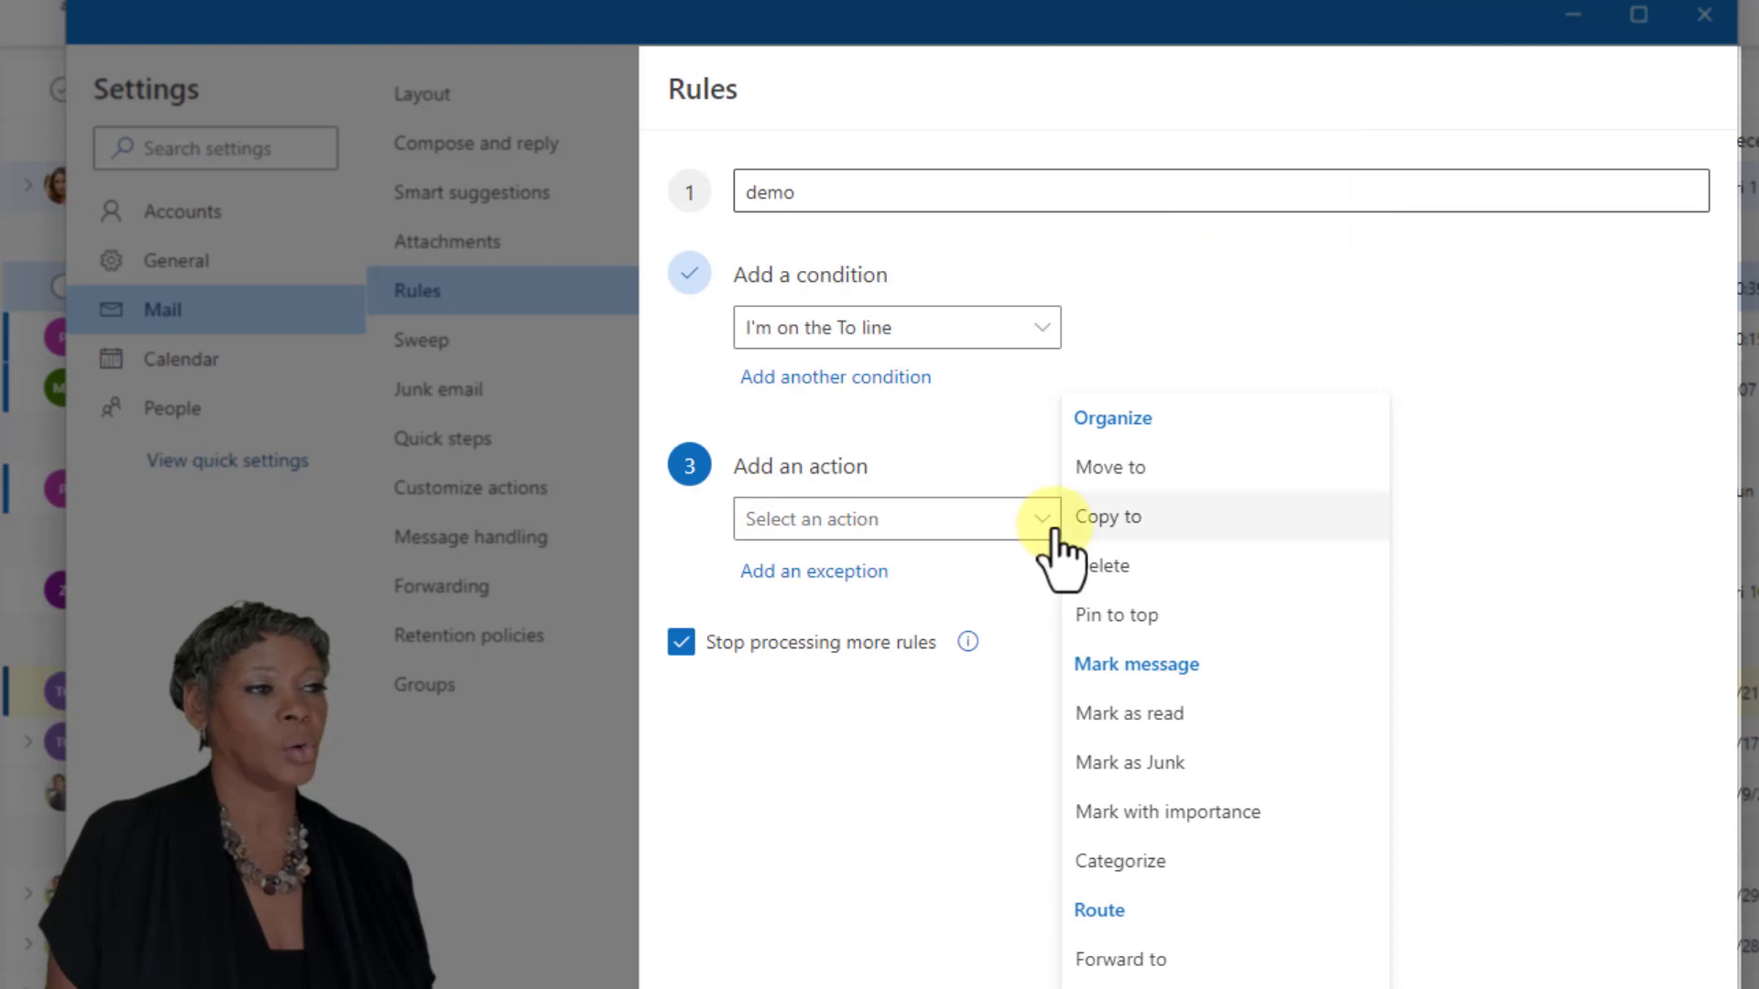
left_click(1147, 521)
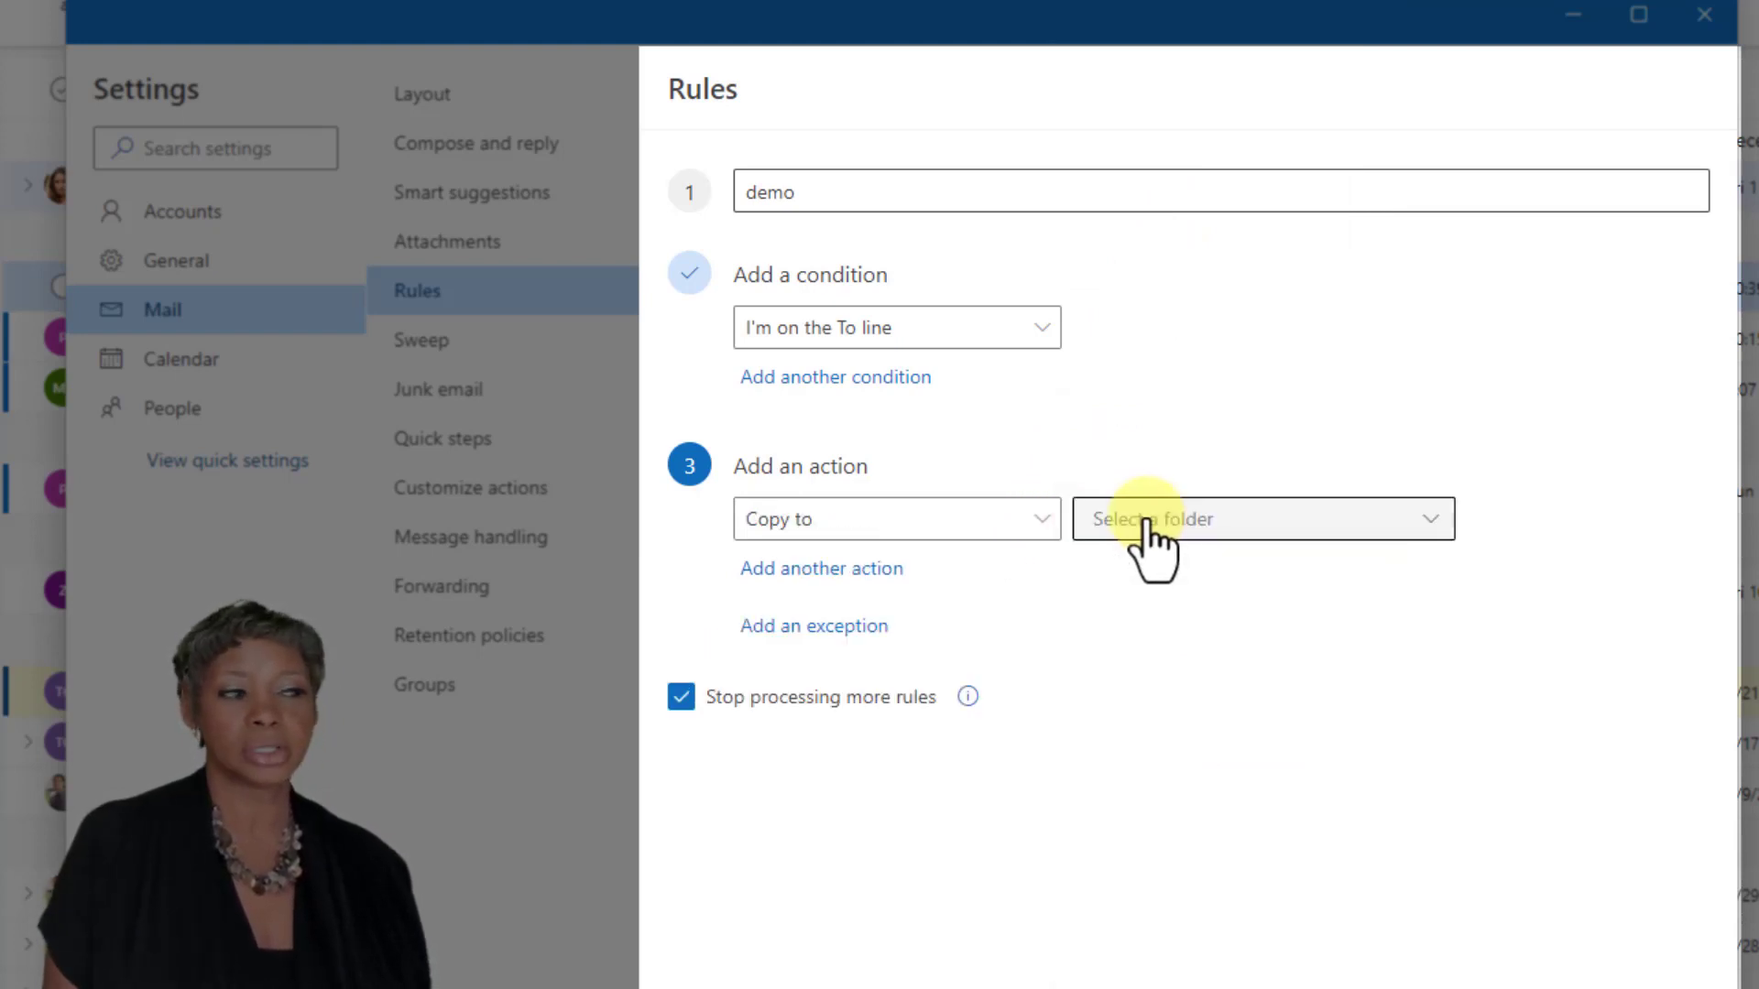
left_click(1423, 520)
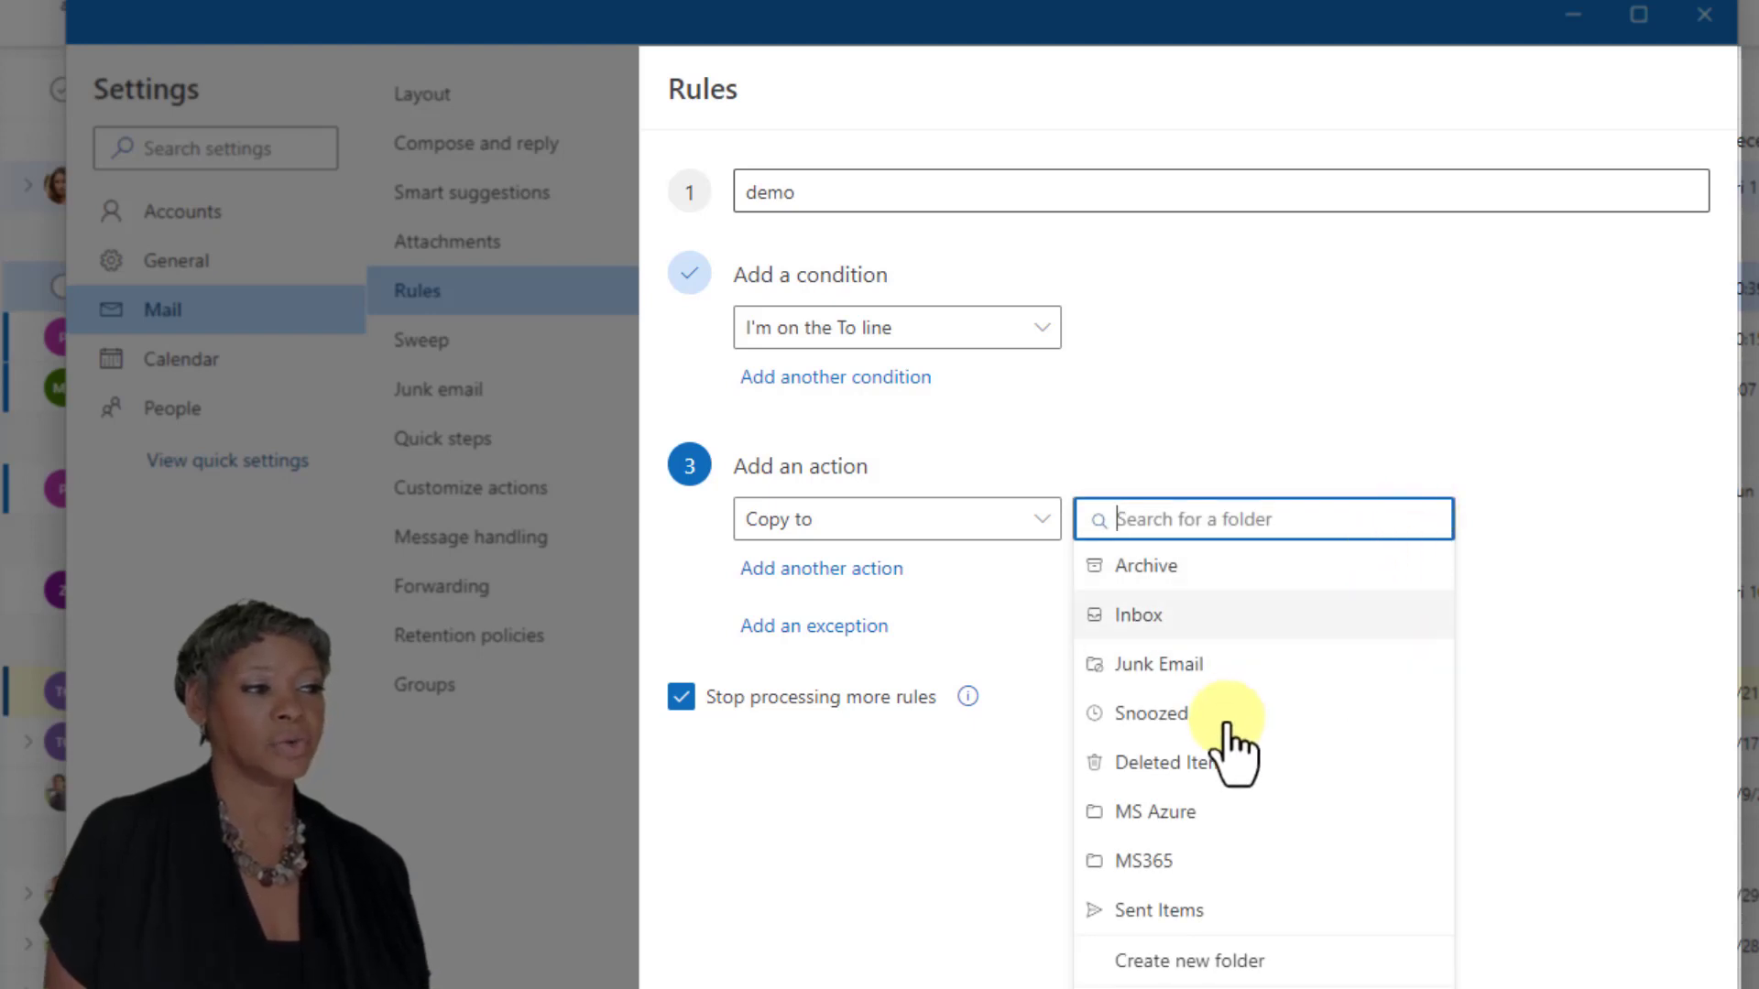
left_click(1227, 724)
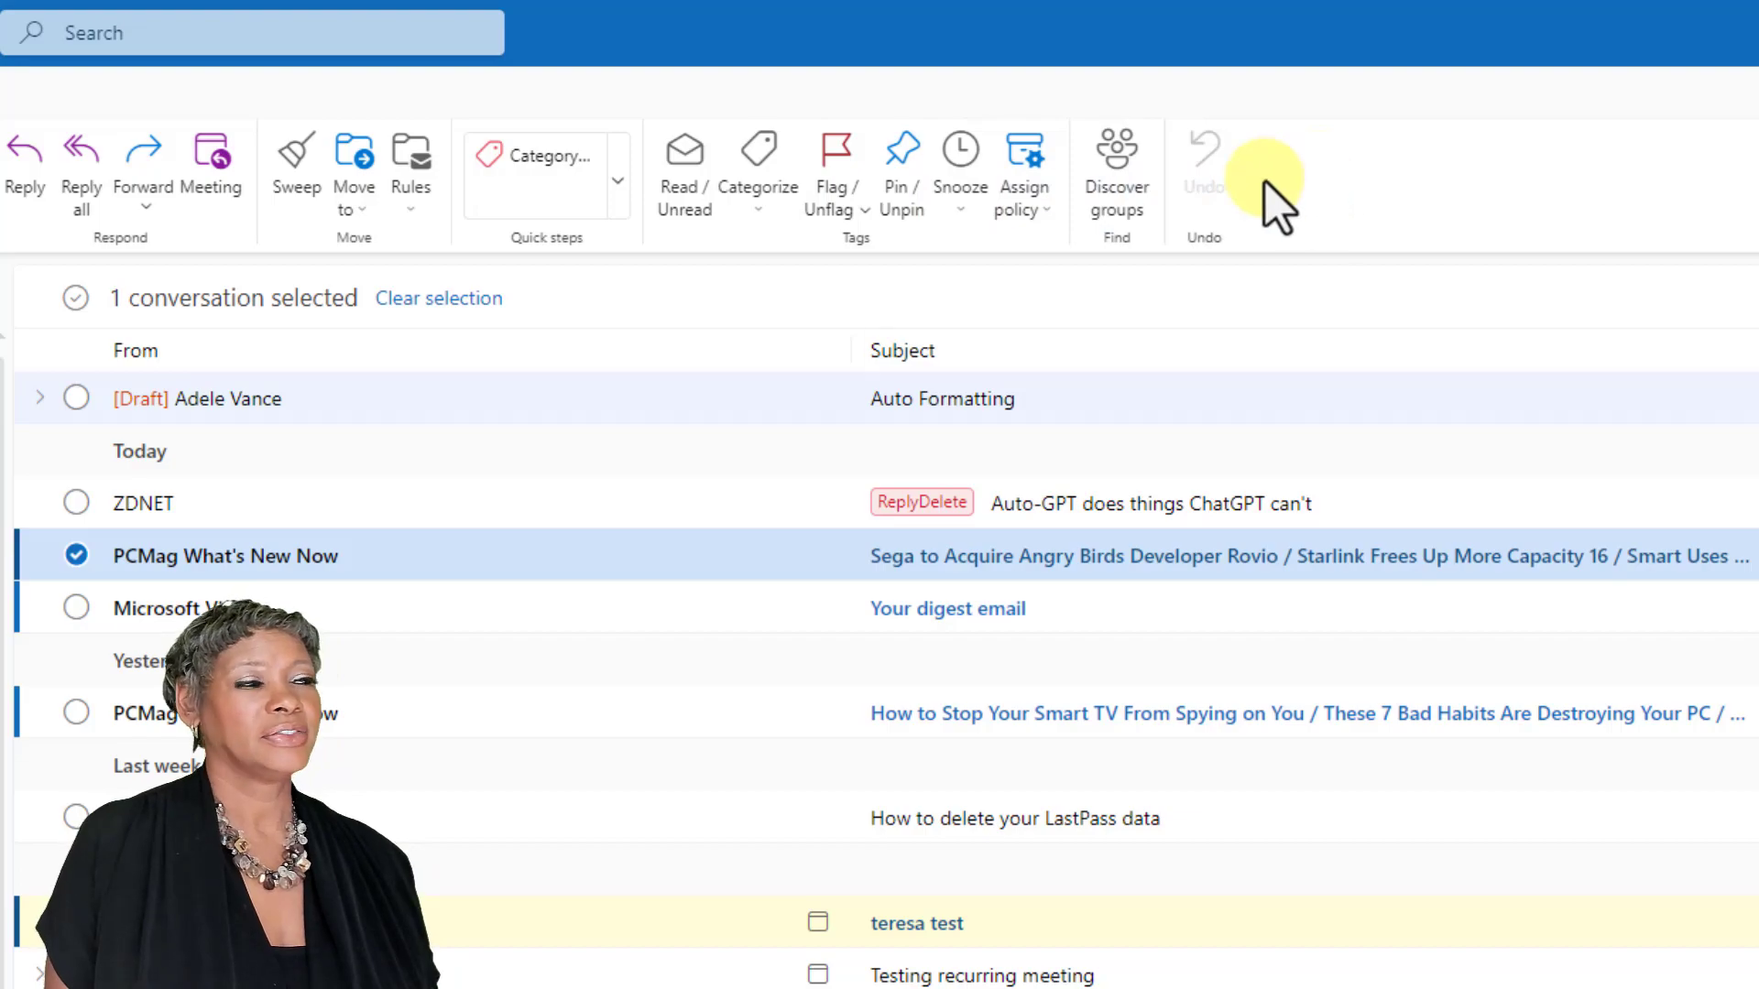
Snooze the PCMag message until April 21, 2023 at 8:00 AM
left_click(962, 204)
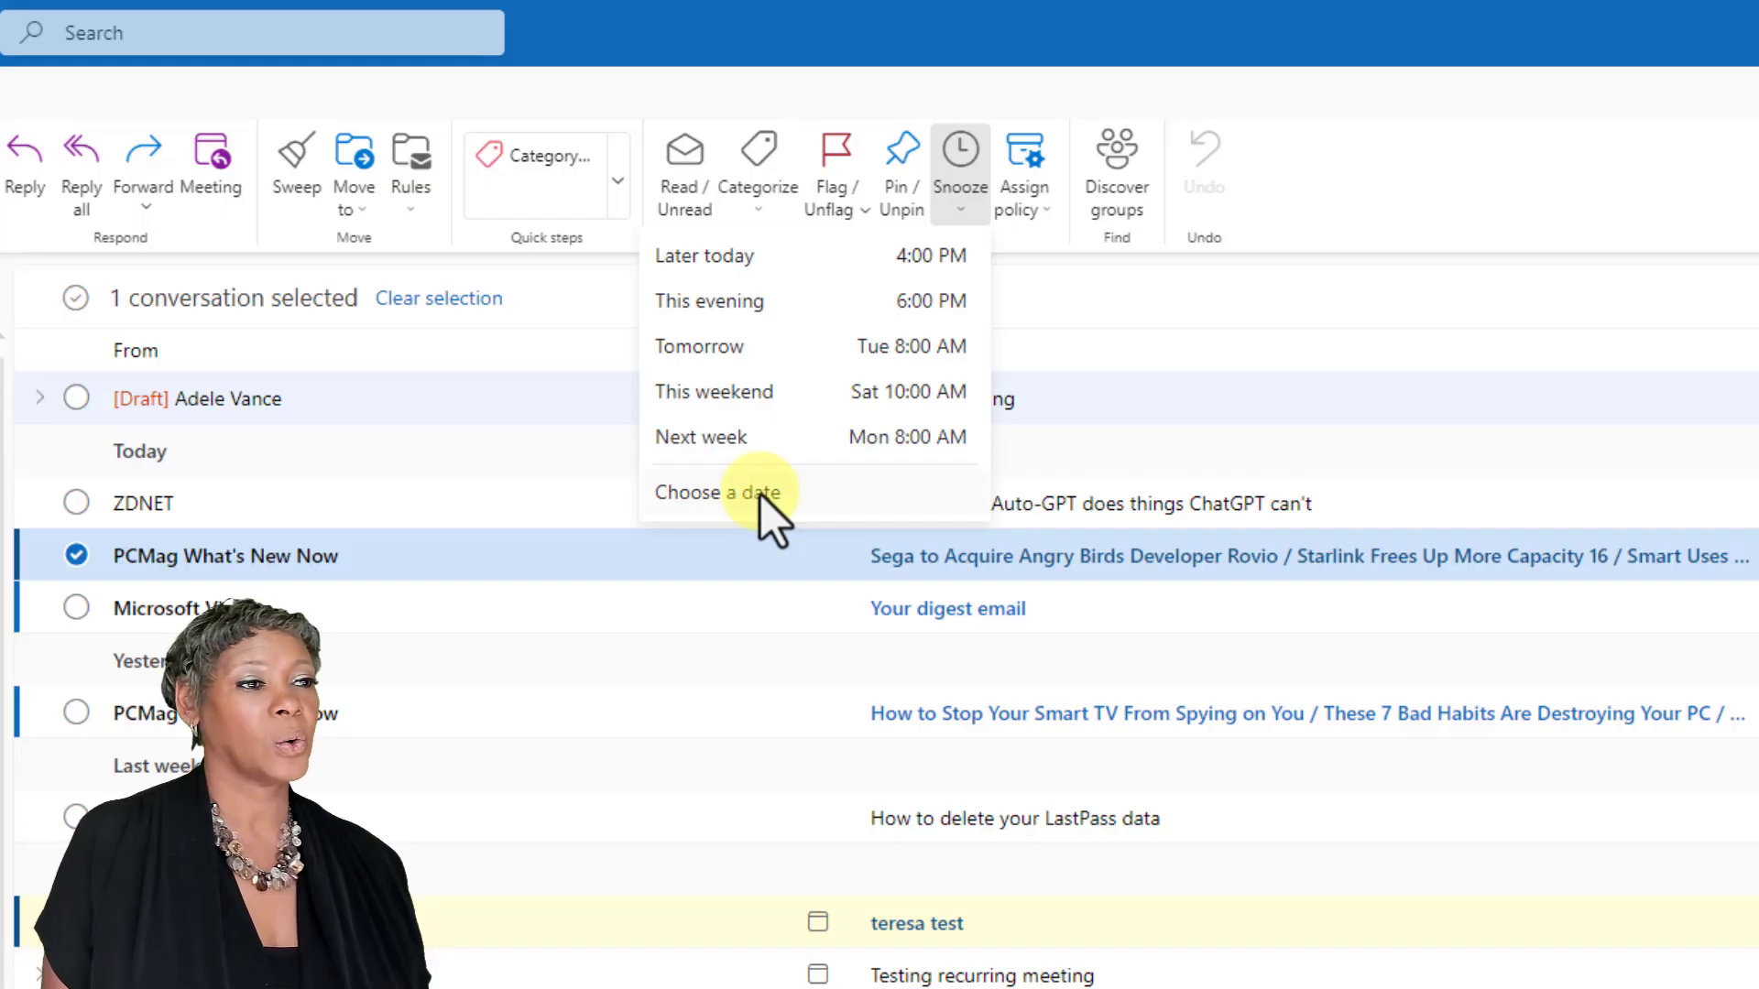
left_click(754, 509)
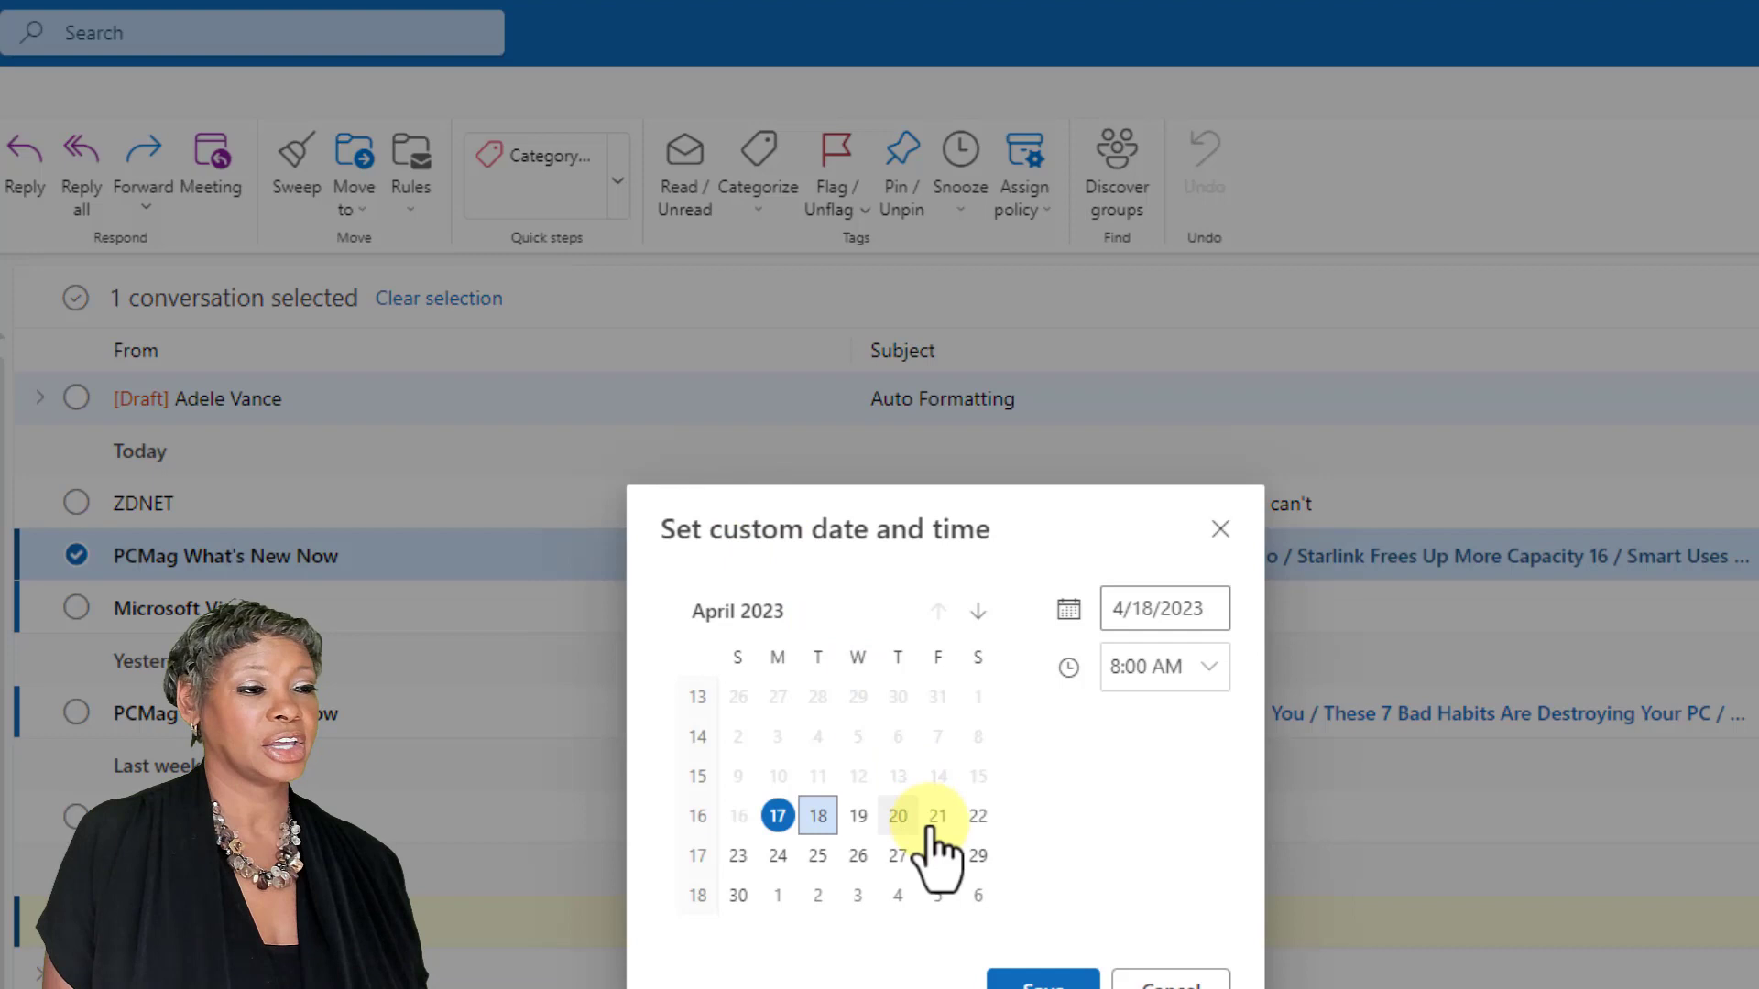
left_click(935, 819)
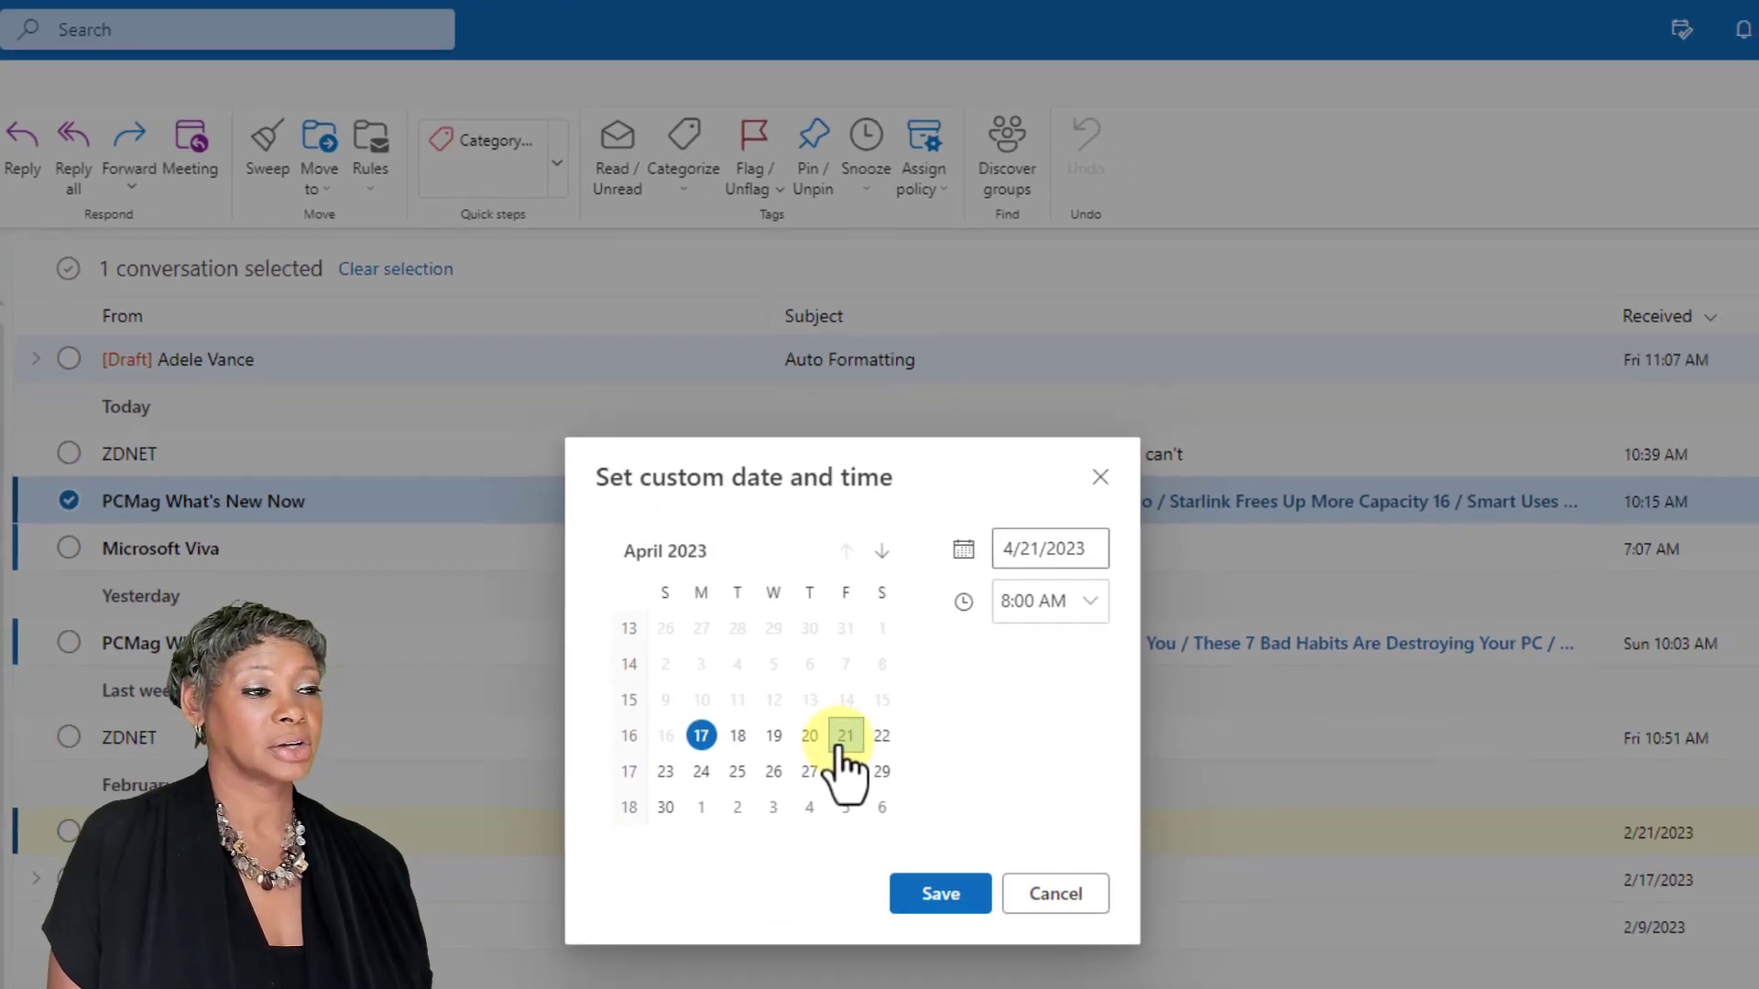
left_click(940, 894)
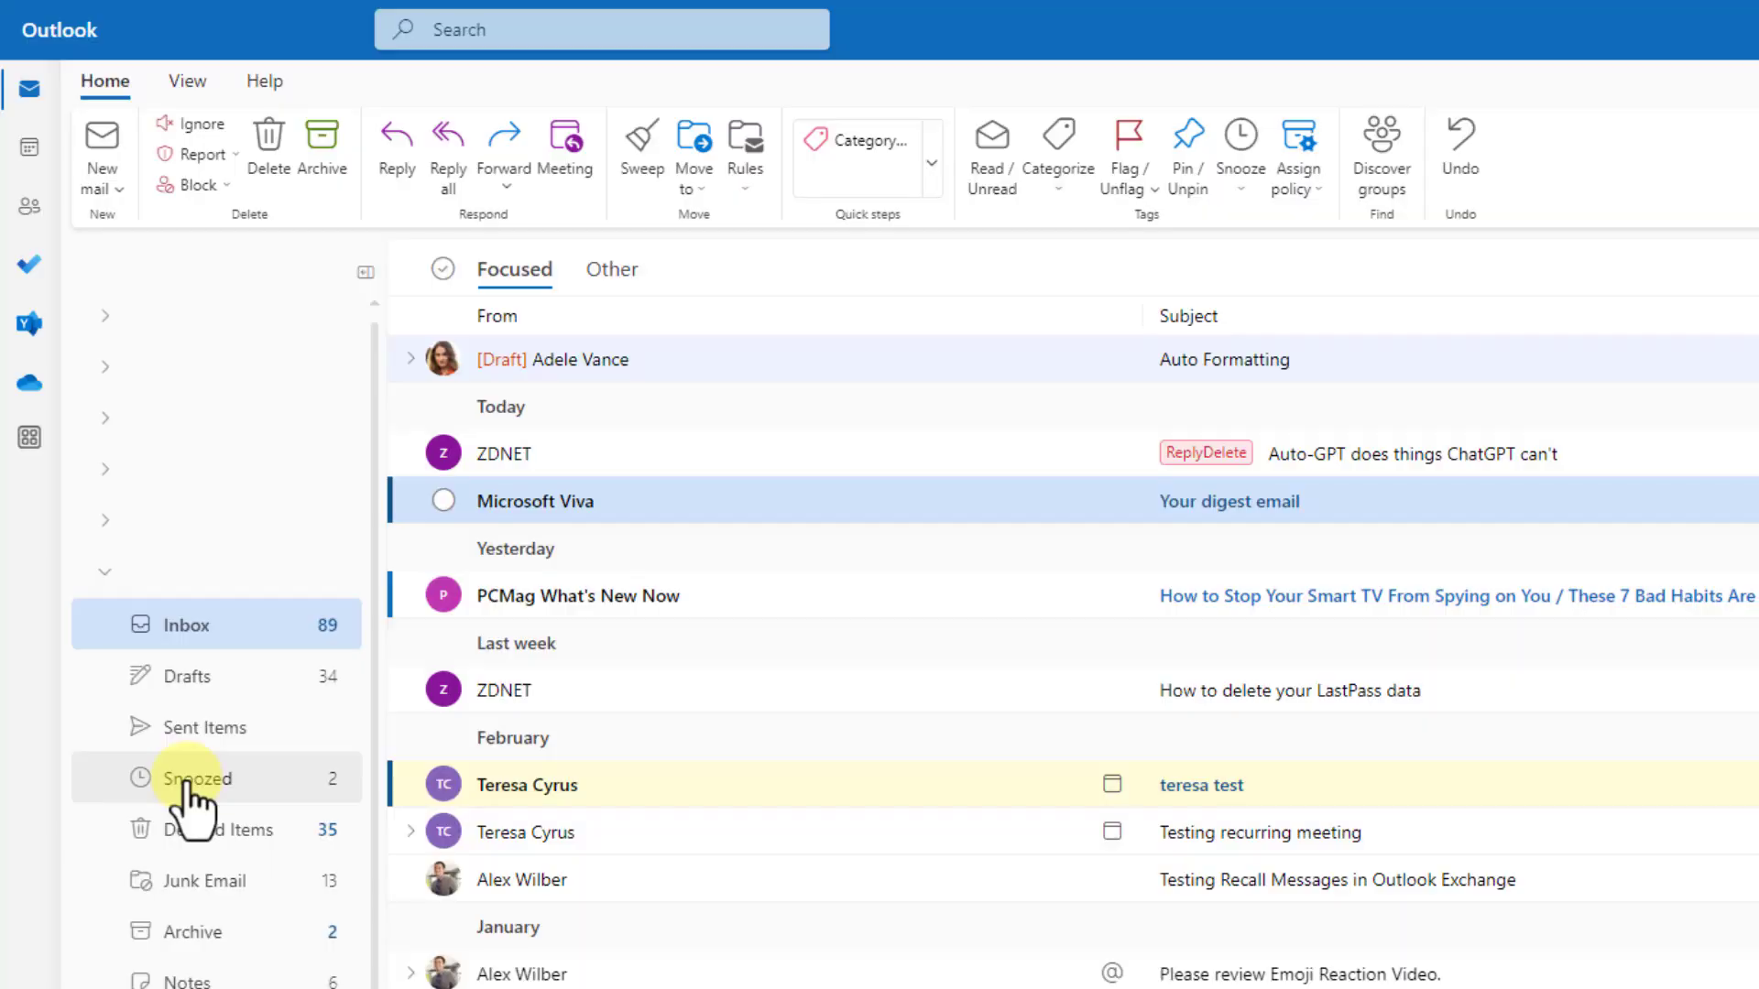
Unsnooze the PCMag message from the Snoozed folder
left_click(188, 781)
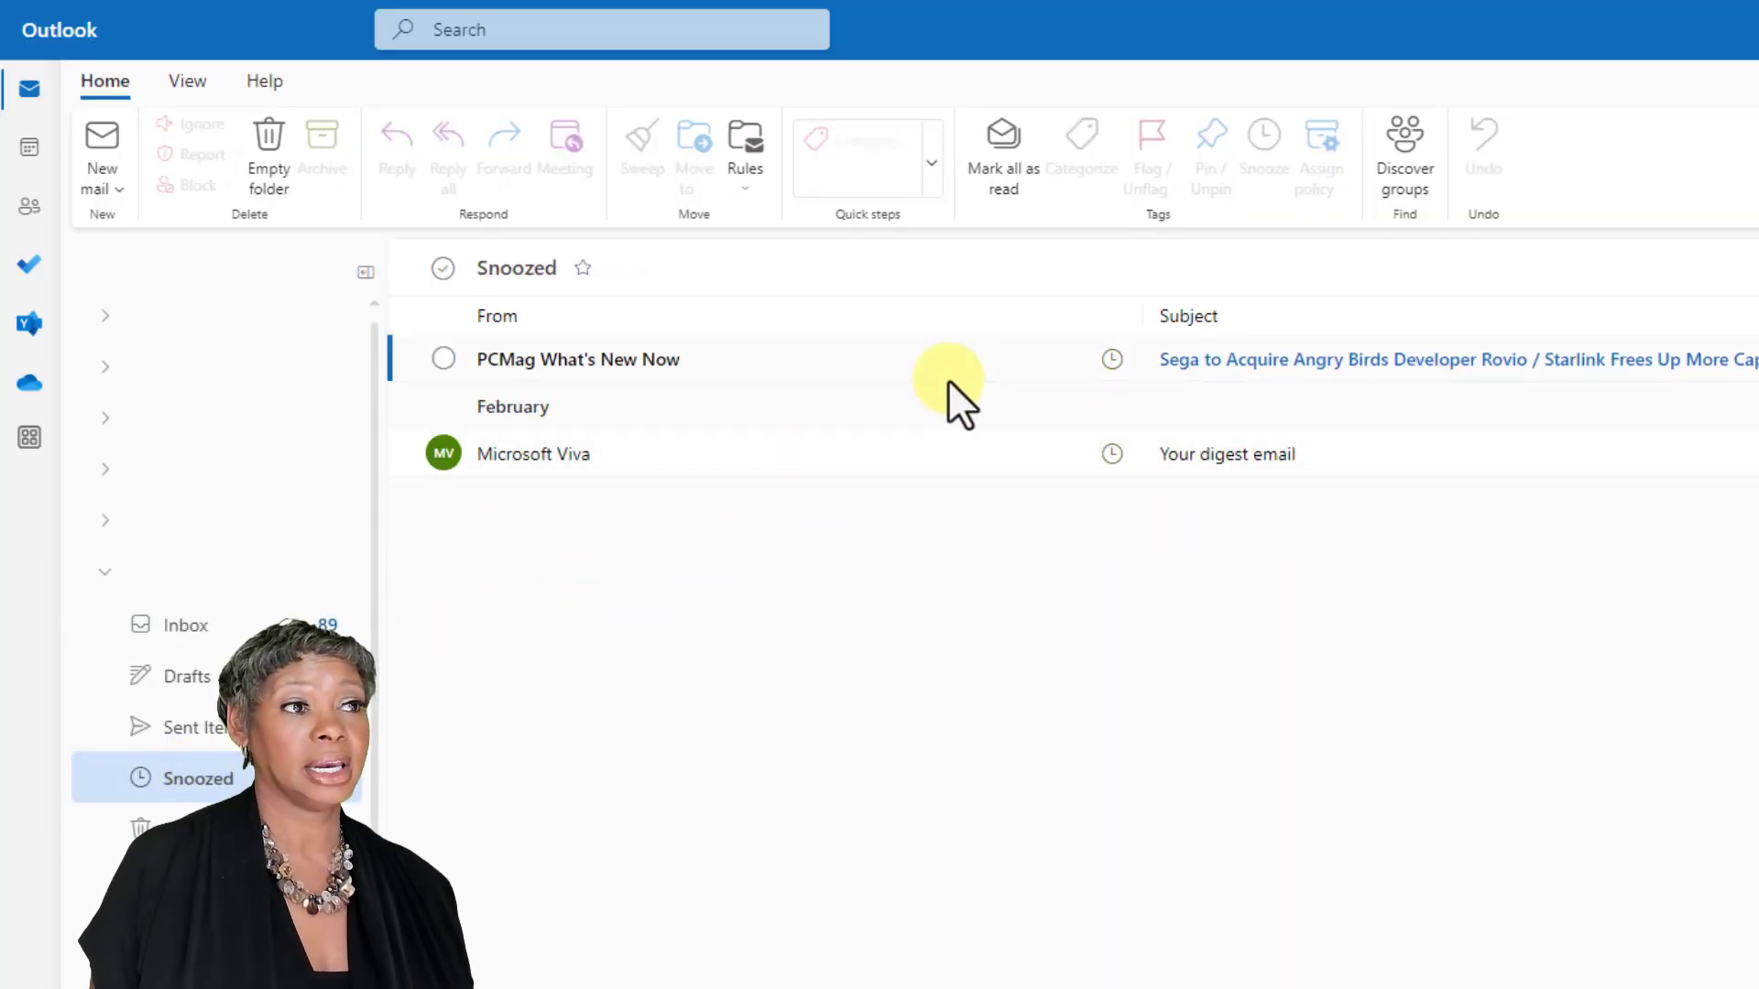
left_click(443, 360)
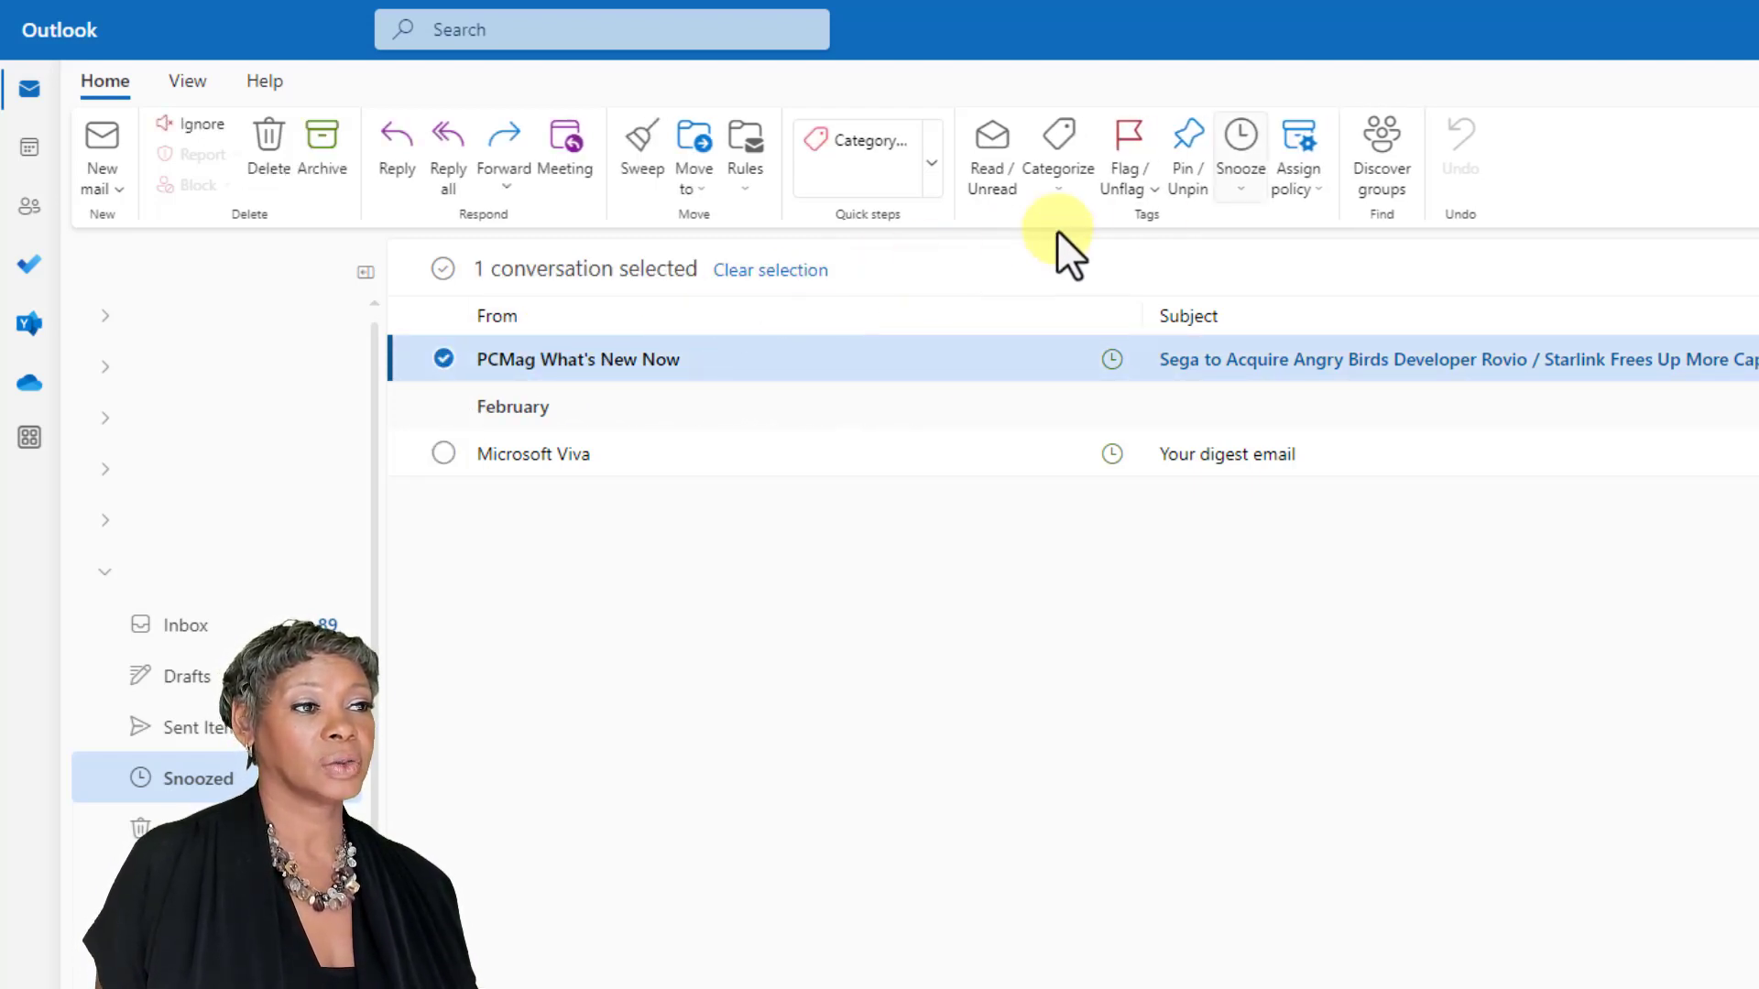
left_click(1246, 183)
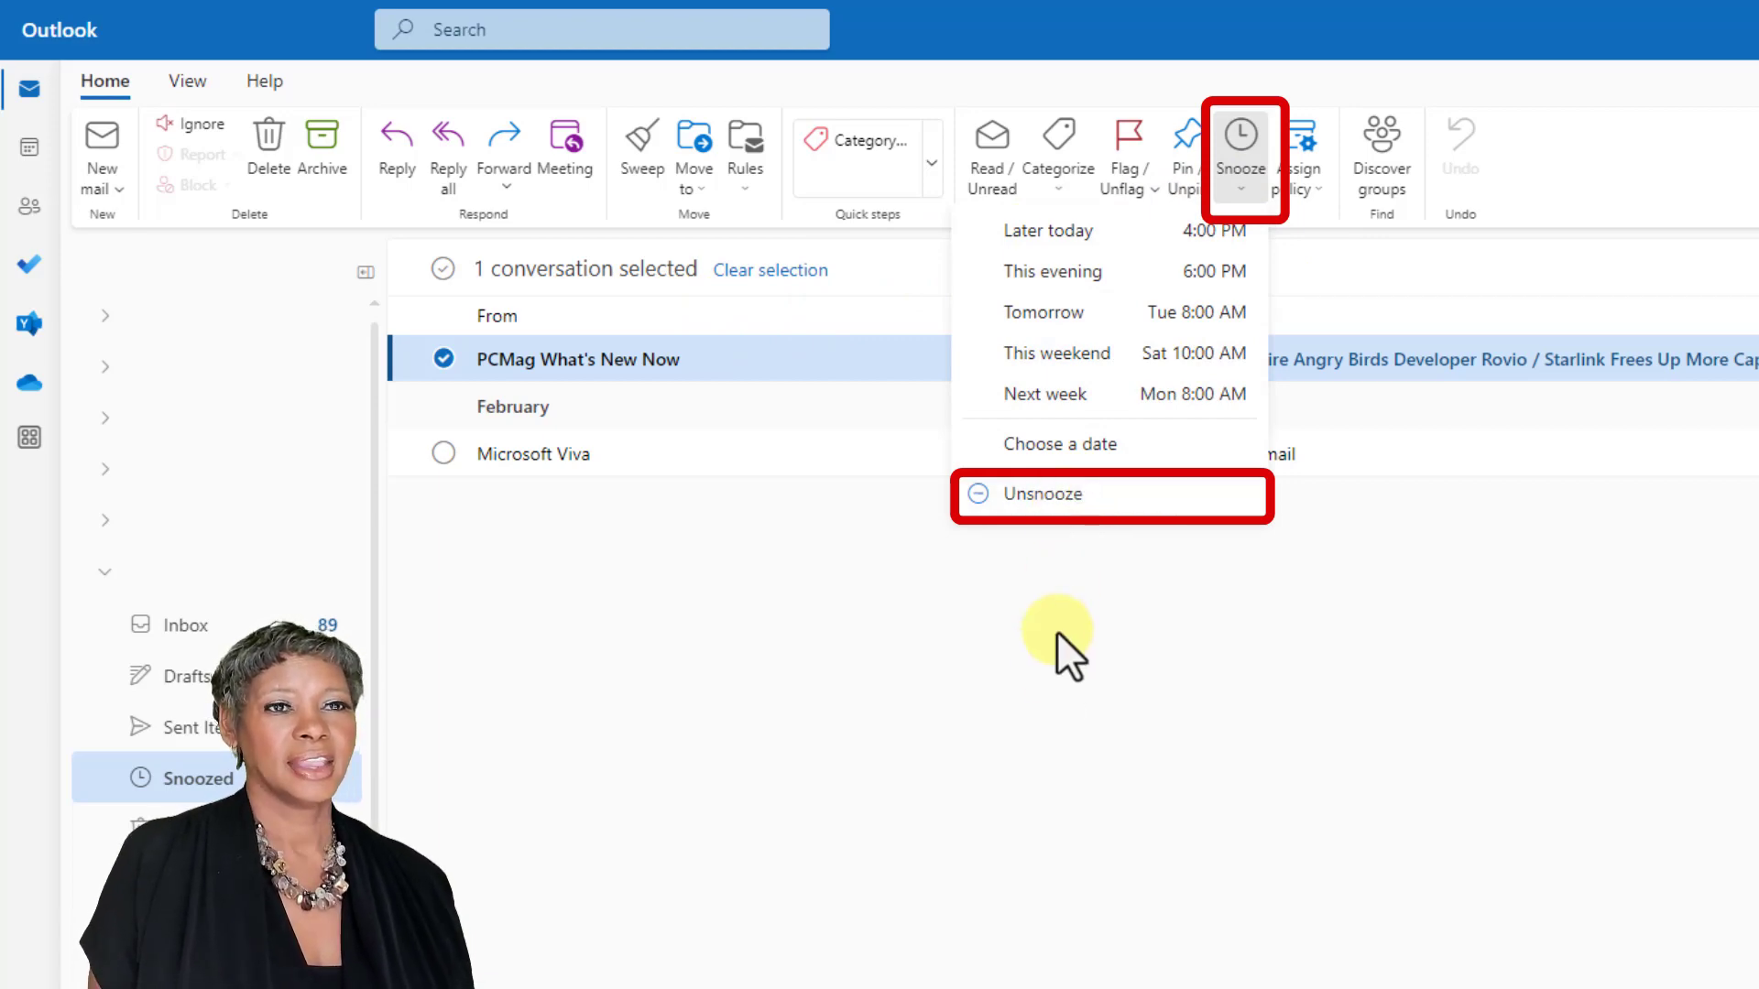
left_click(1060, 719)
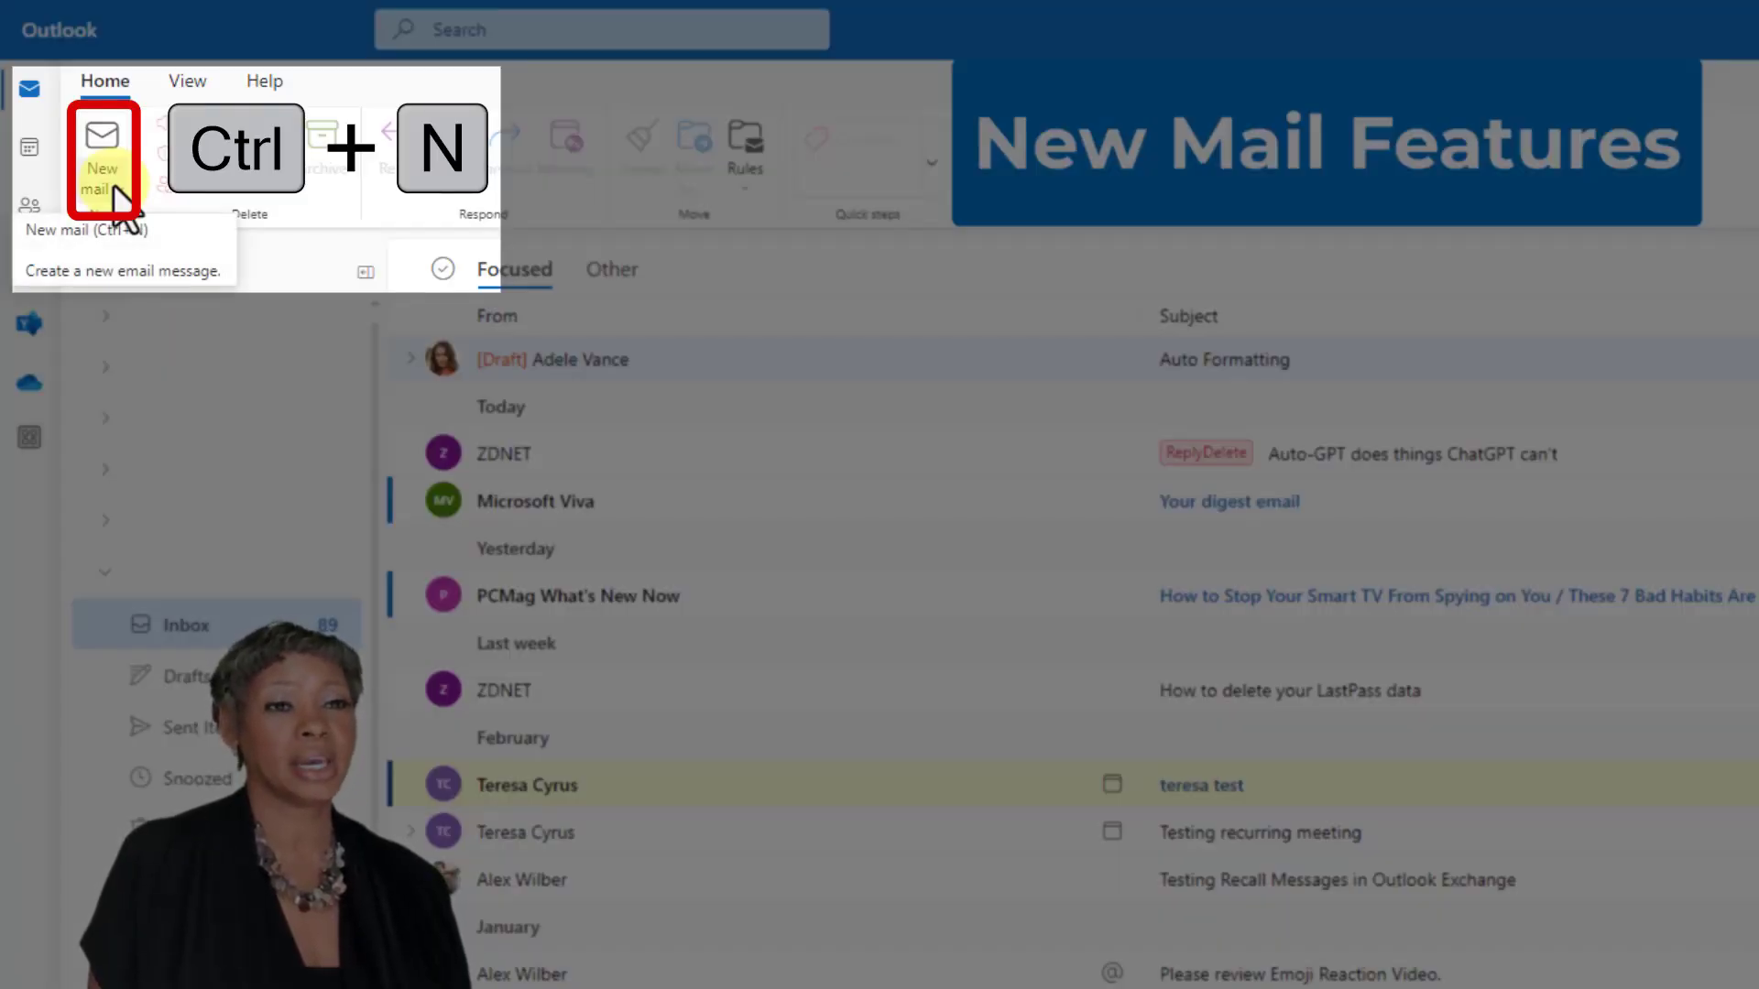
Create a new email and bring up its Schedule send custom time picker (4/18/2023, 8:00 AM)
left_click(119, 190)
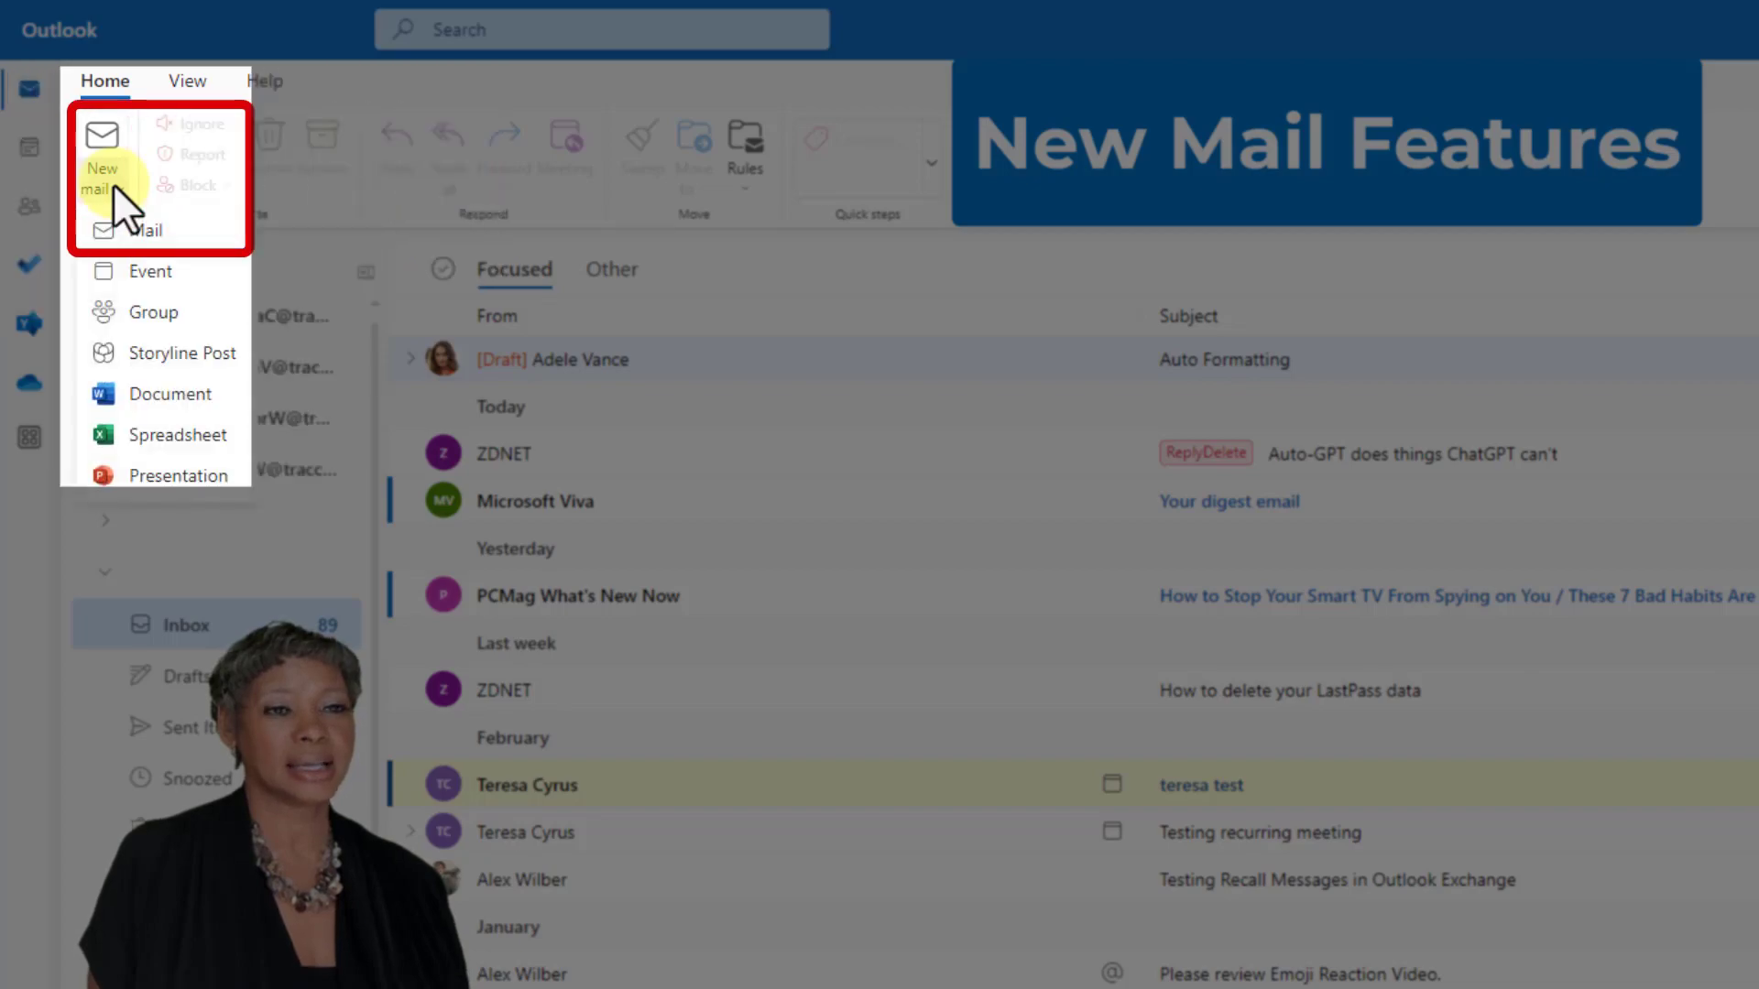
left_click(133, 229)
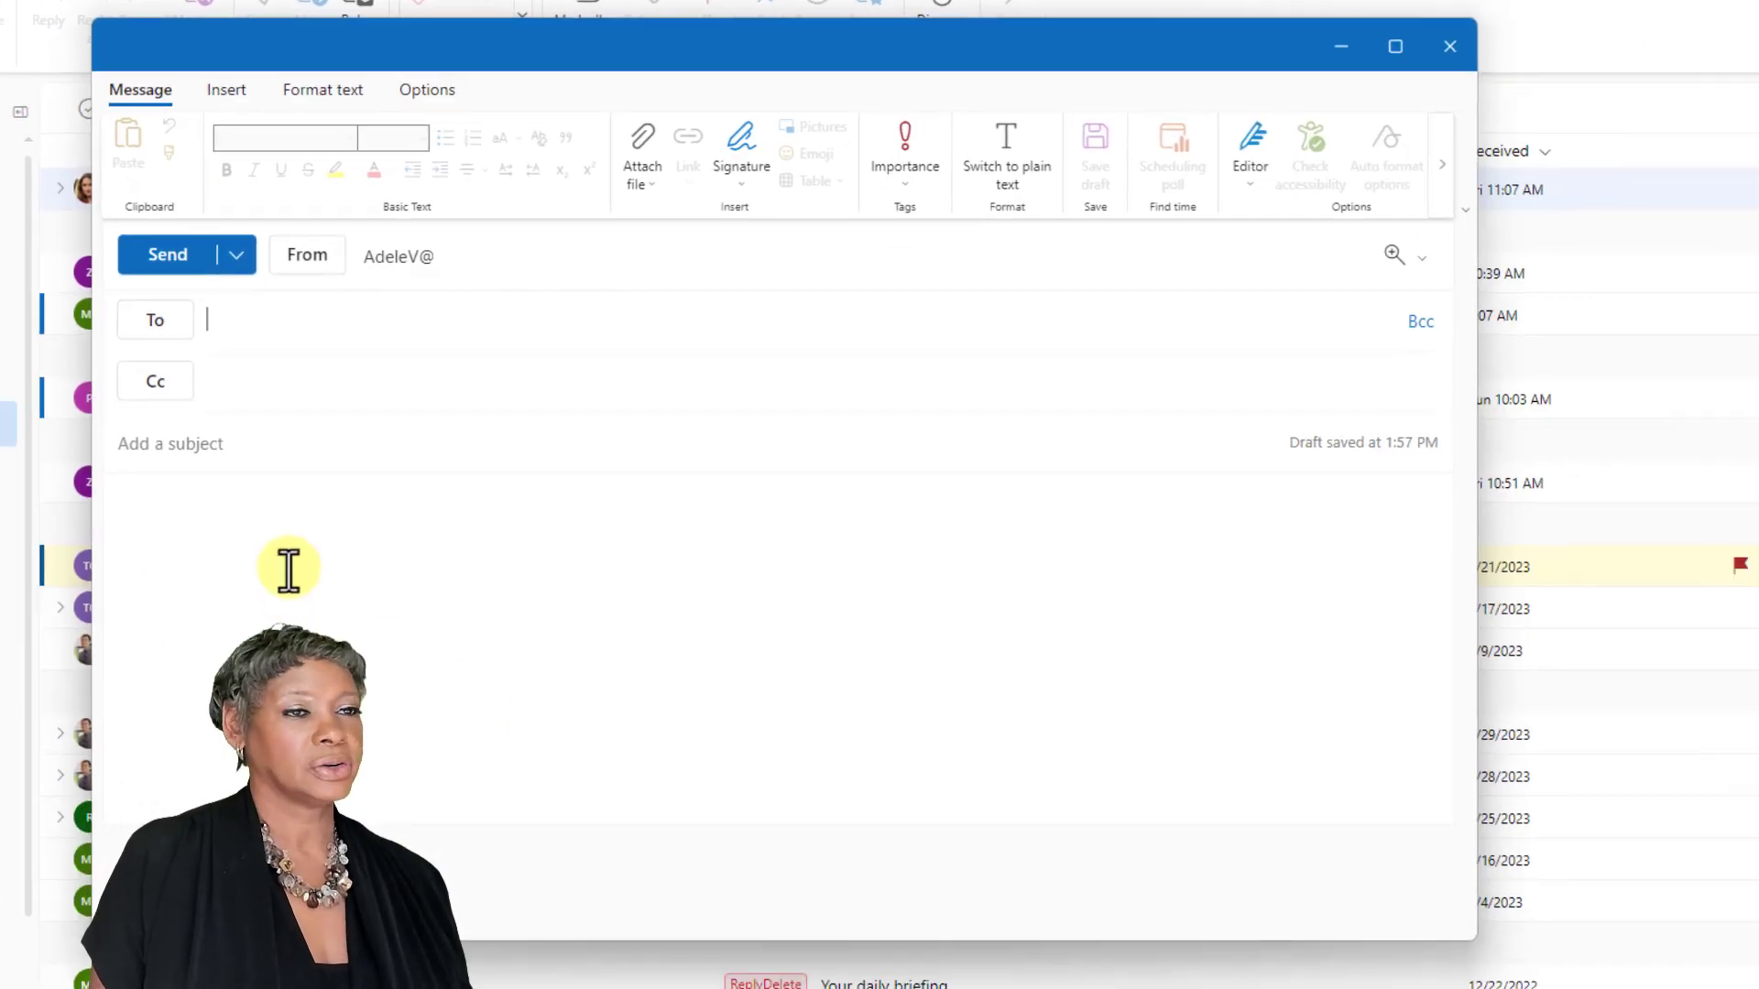
left_click(236, 256)
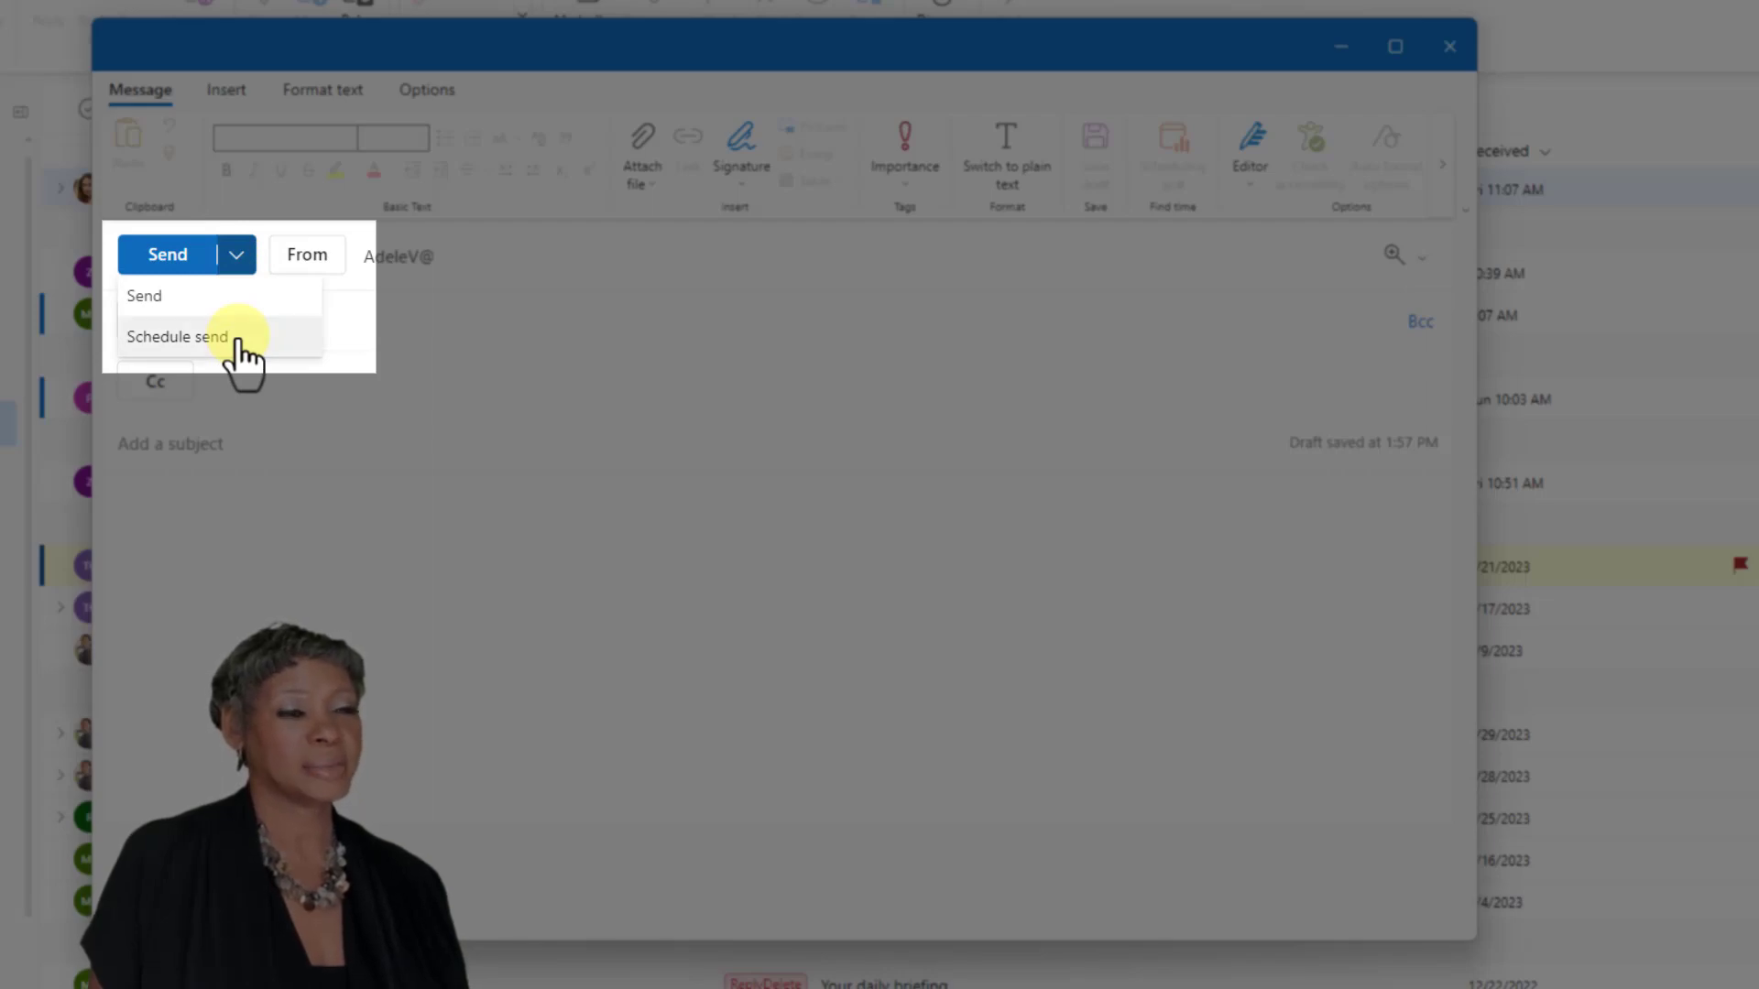
left_click(237, 337)
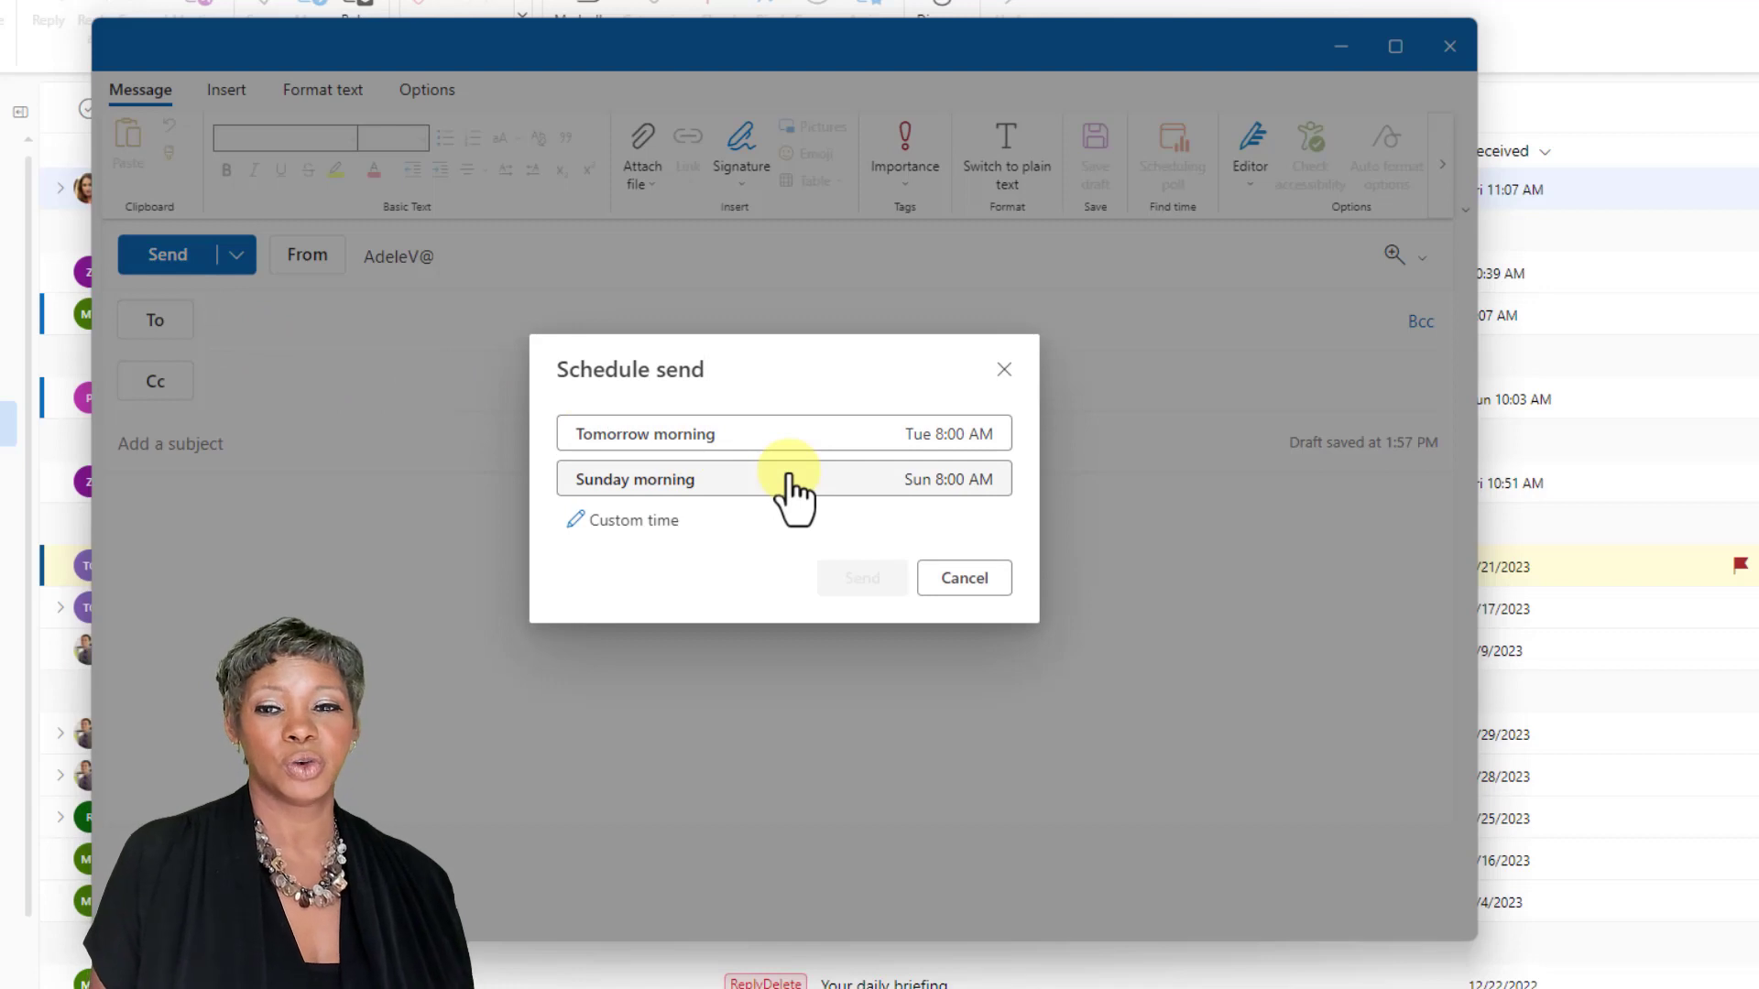
left_click(625, 521)
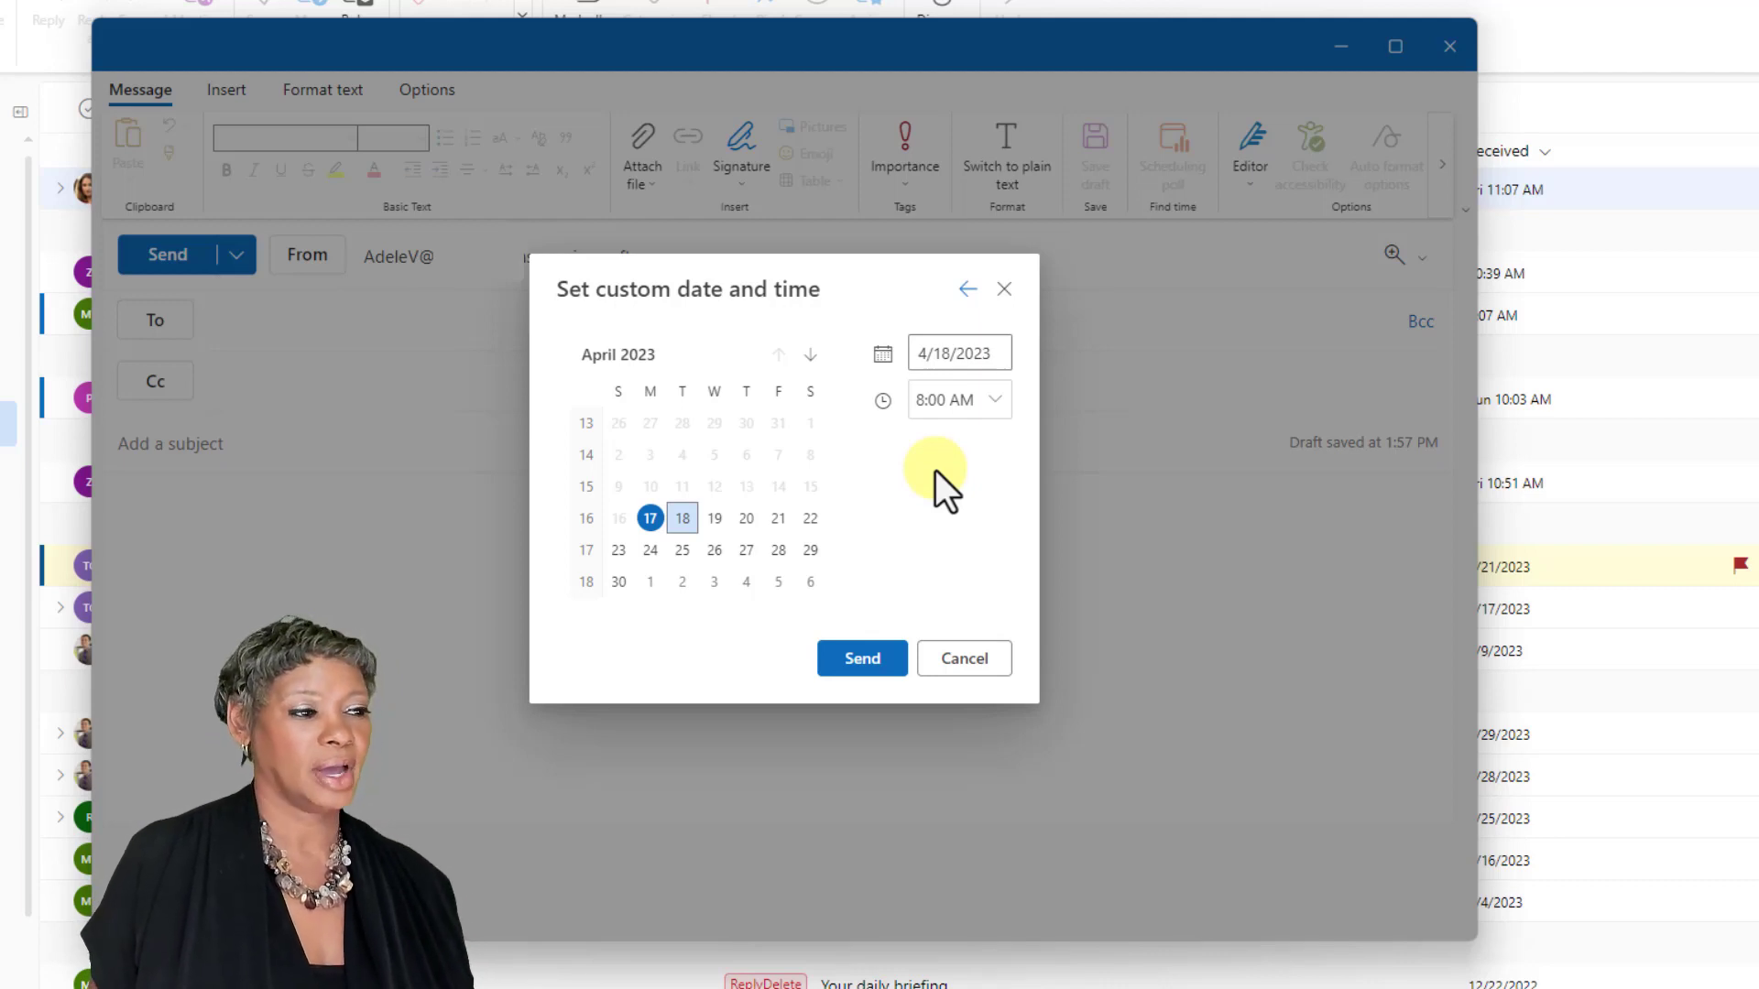
Cancel the custom send time, add a suggested contact as recipient, then view Scheduling poll and Editor
left_click(934, 663)
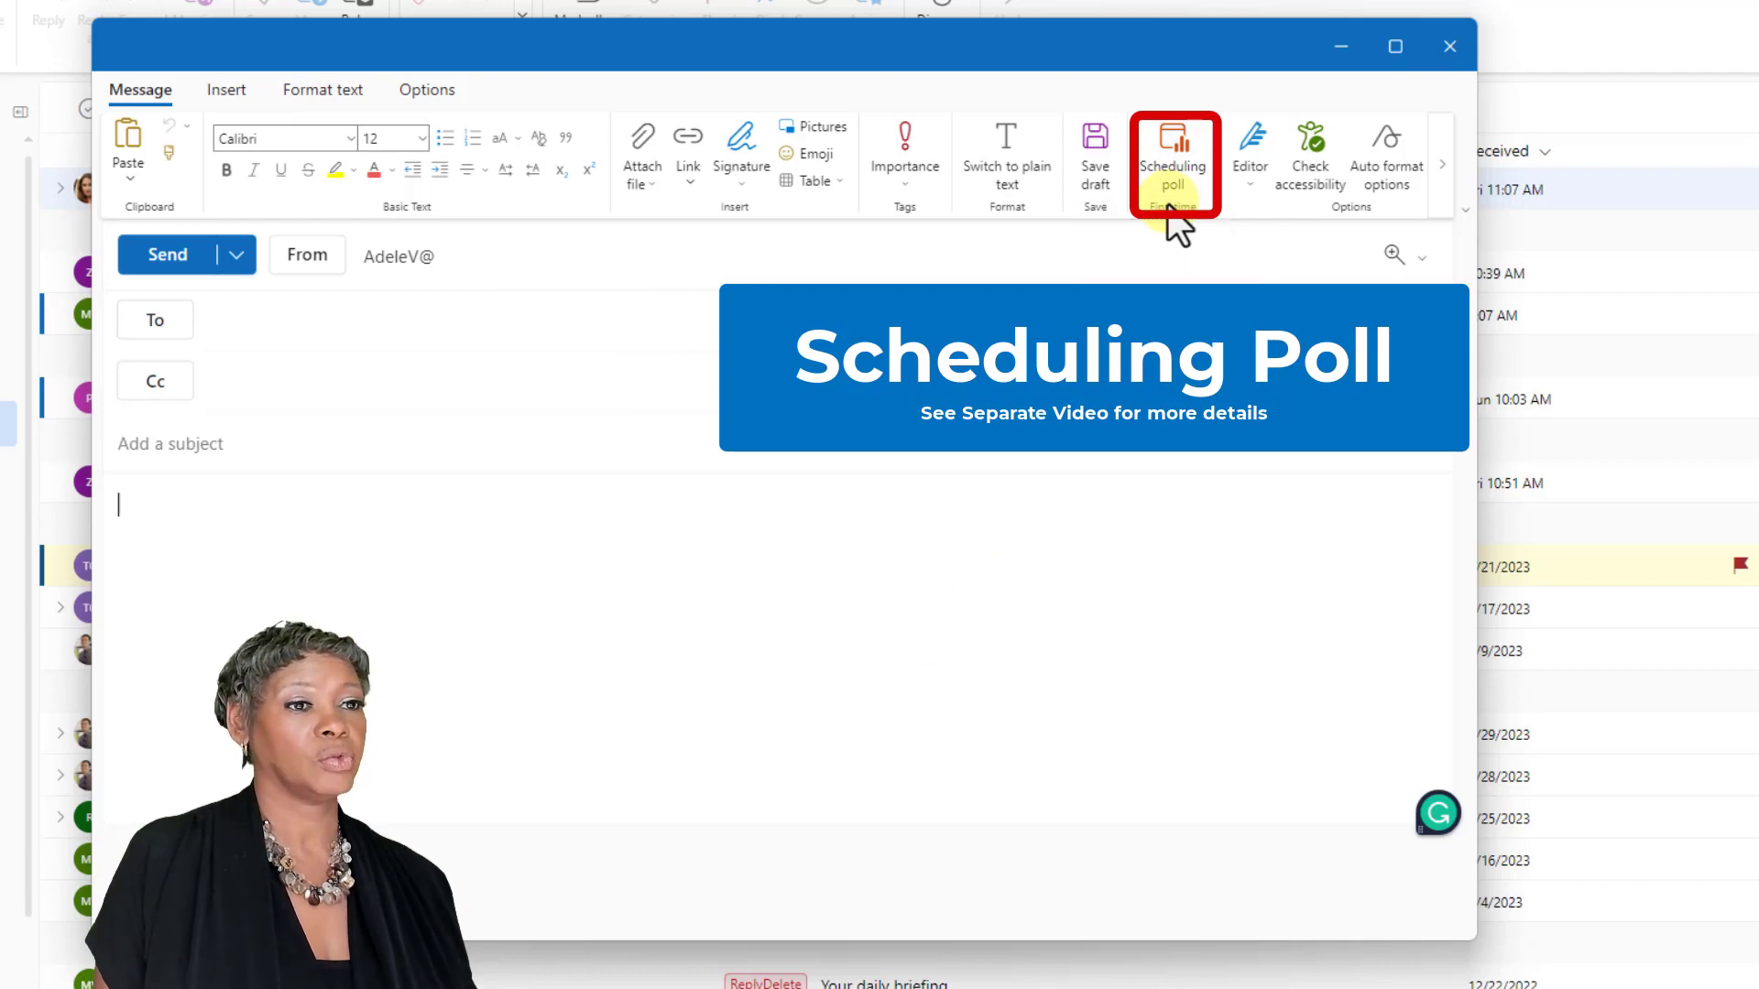
left_click(295, 328)
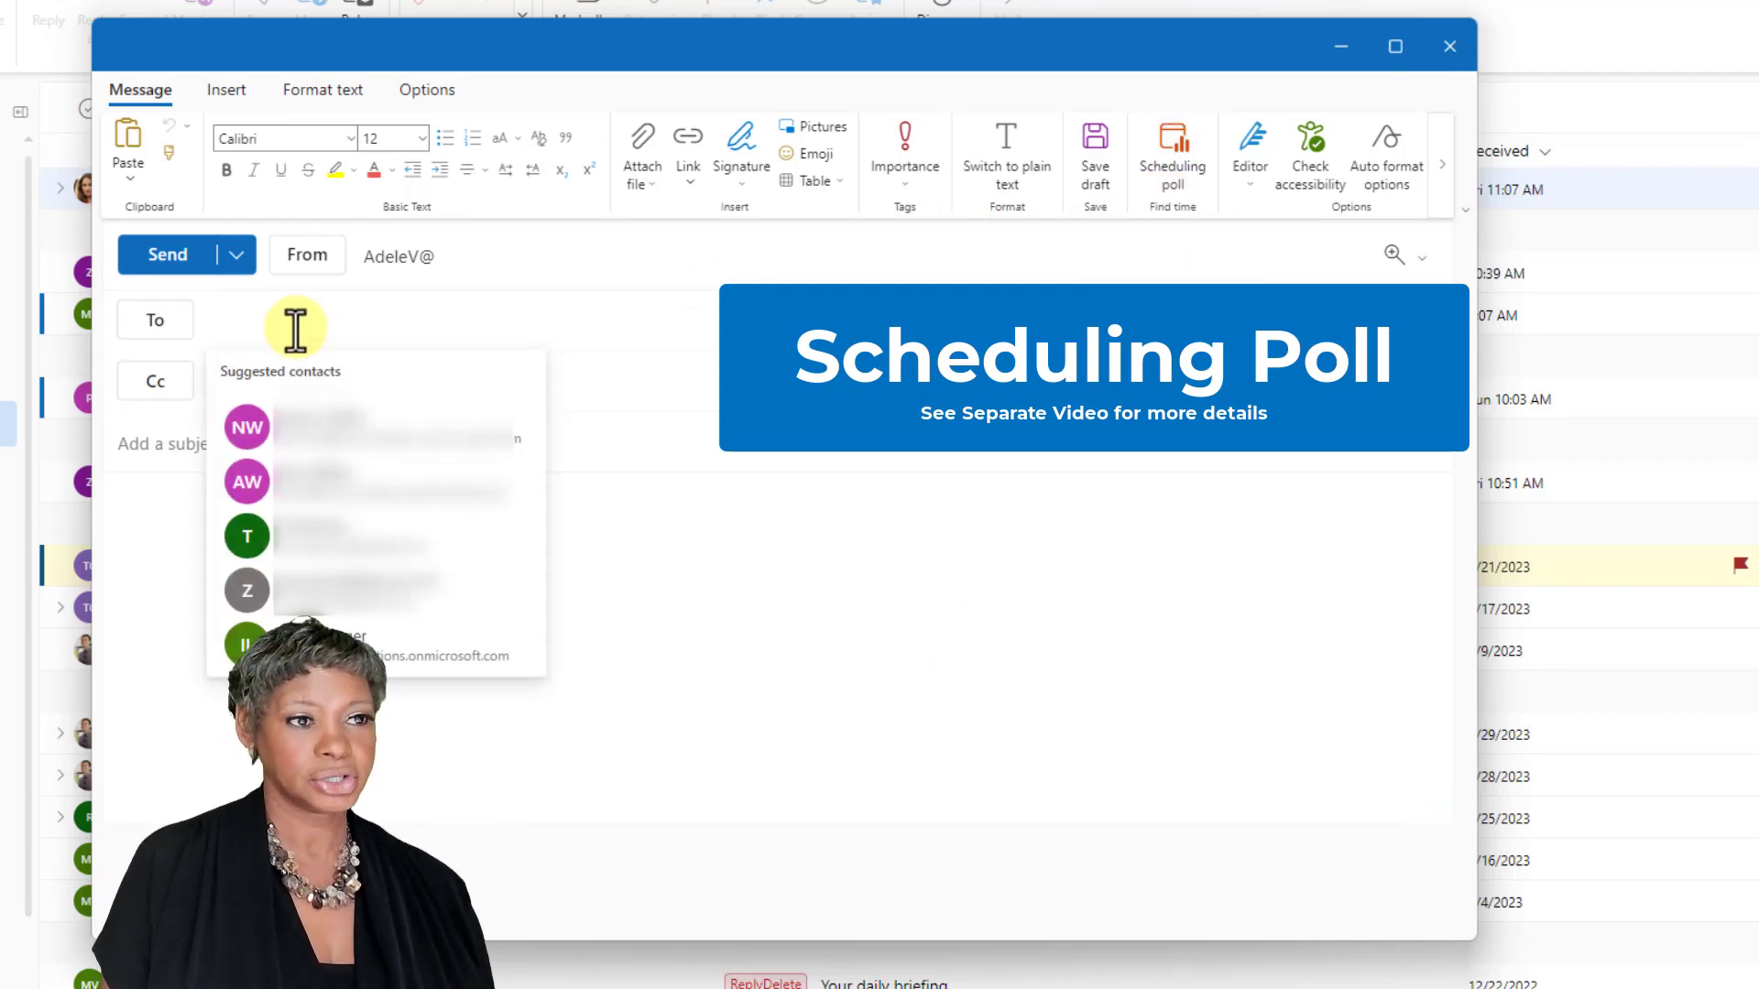
left_click(348, 427)
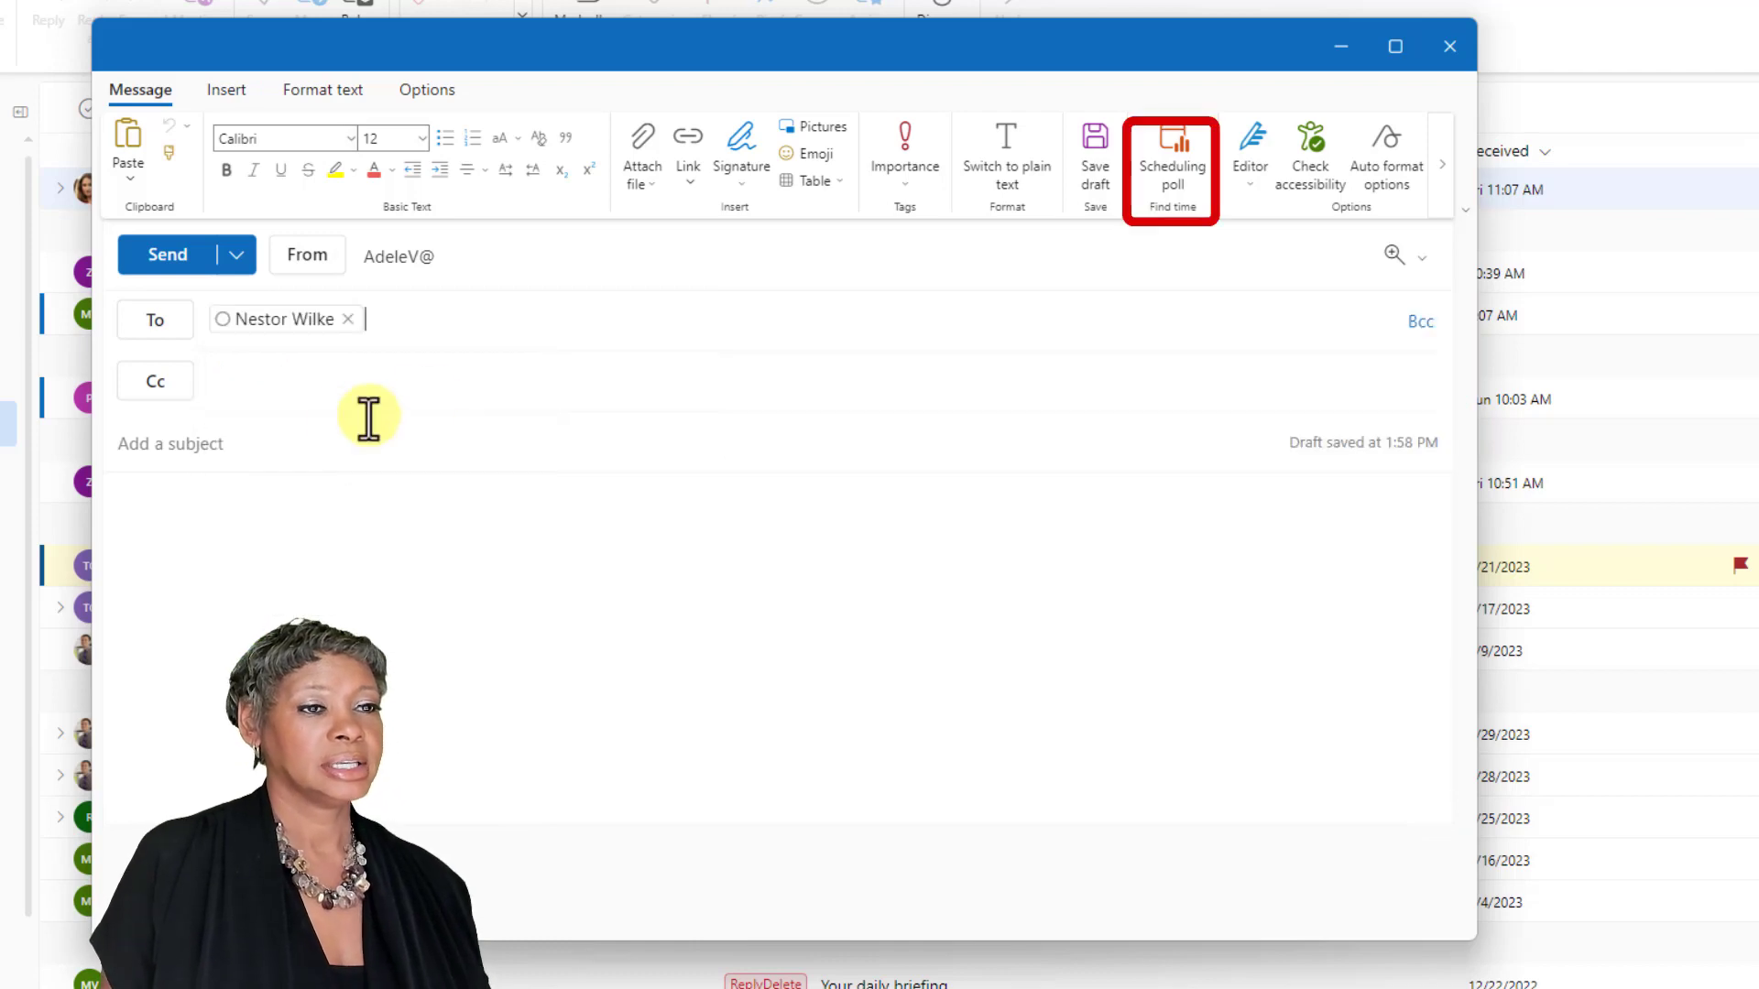
left_click(1191, 174)
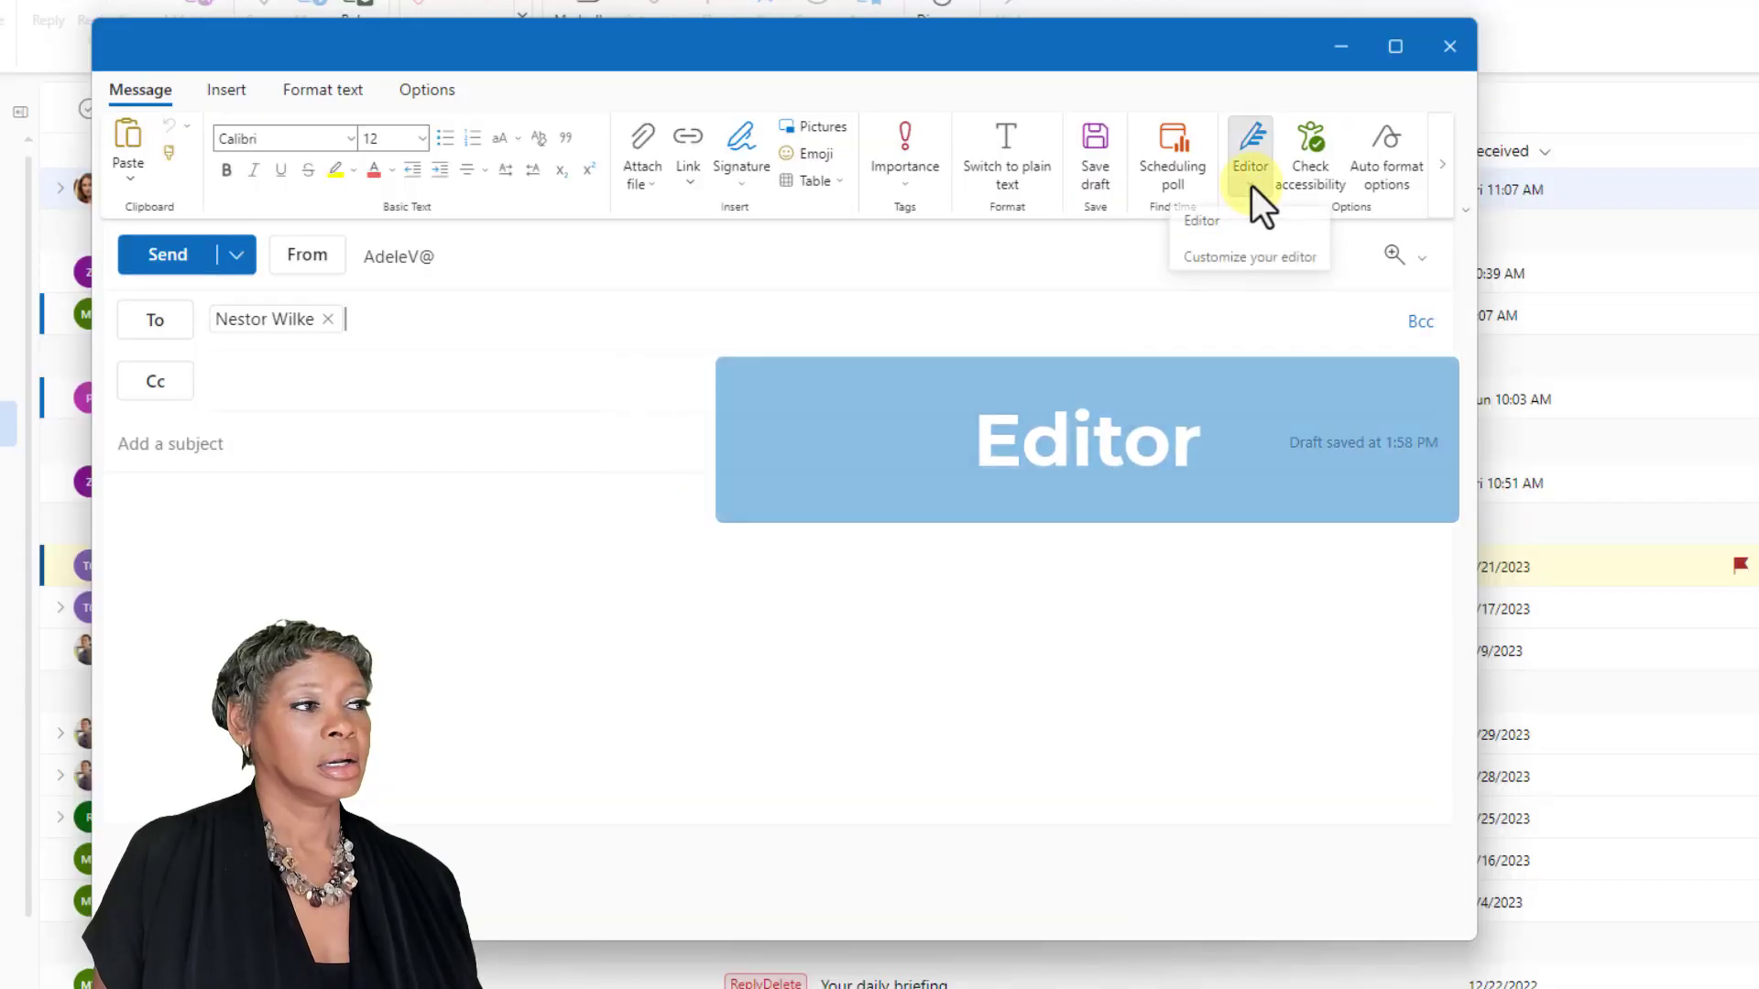
left_click(1252, 185)
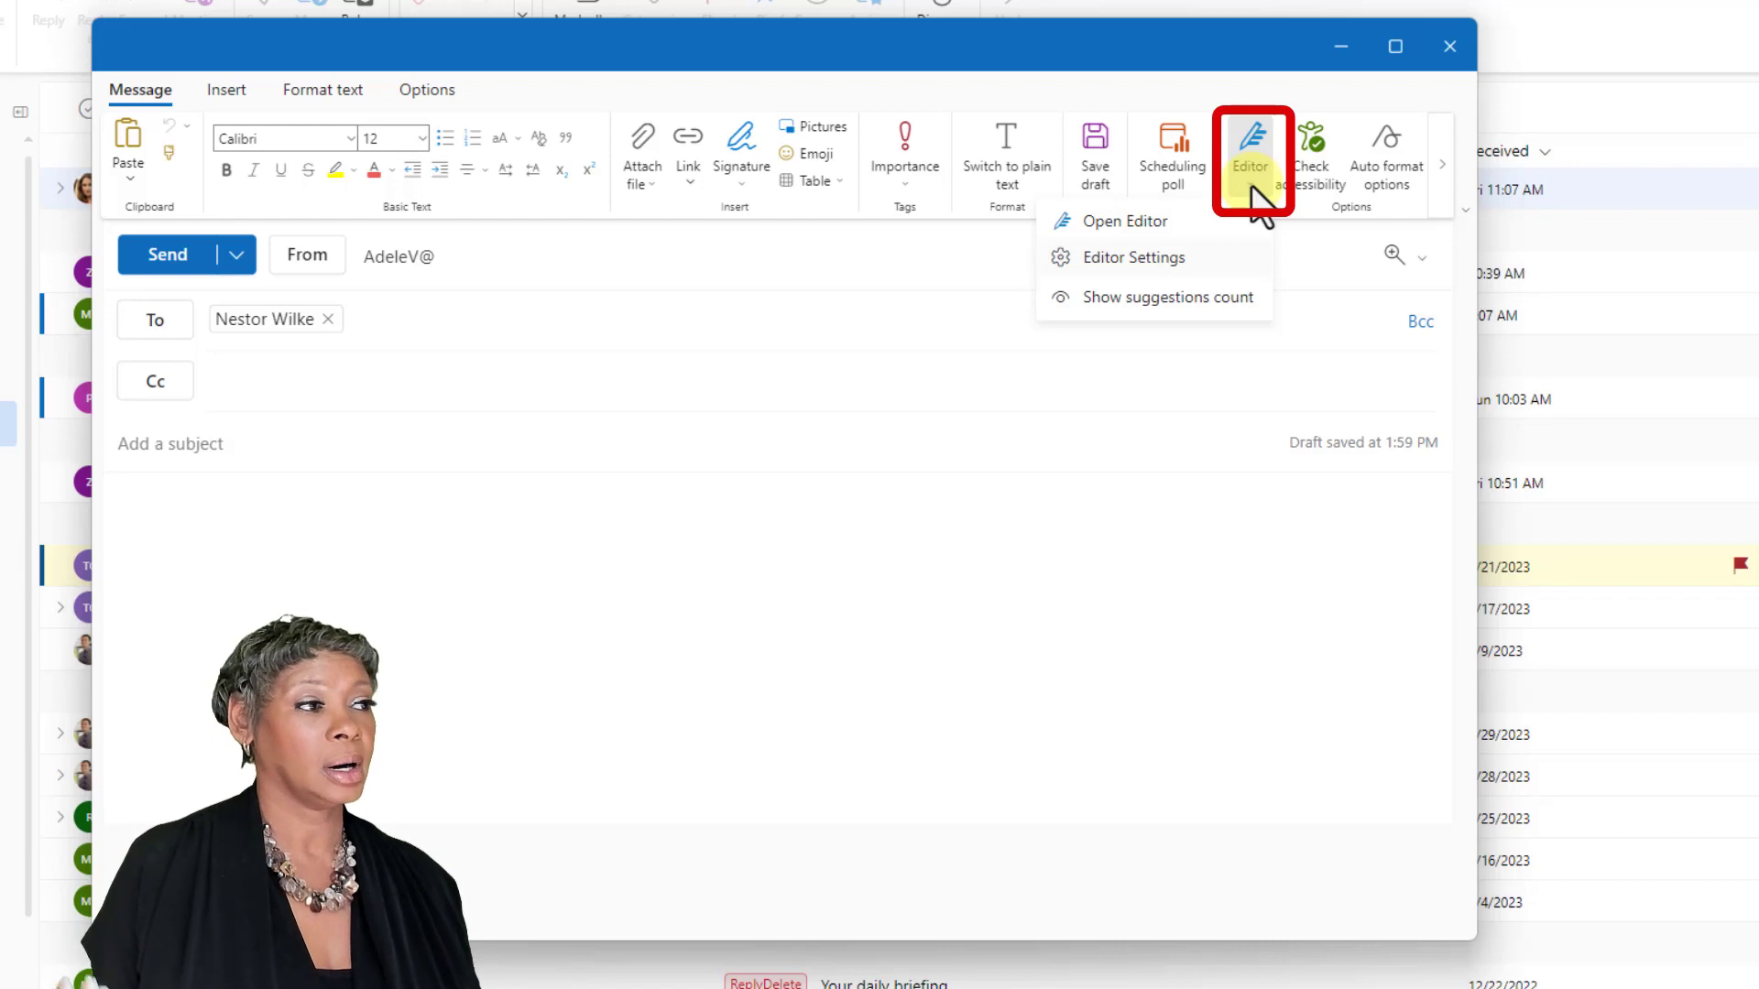
left_click(1148, 266)
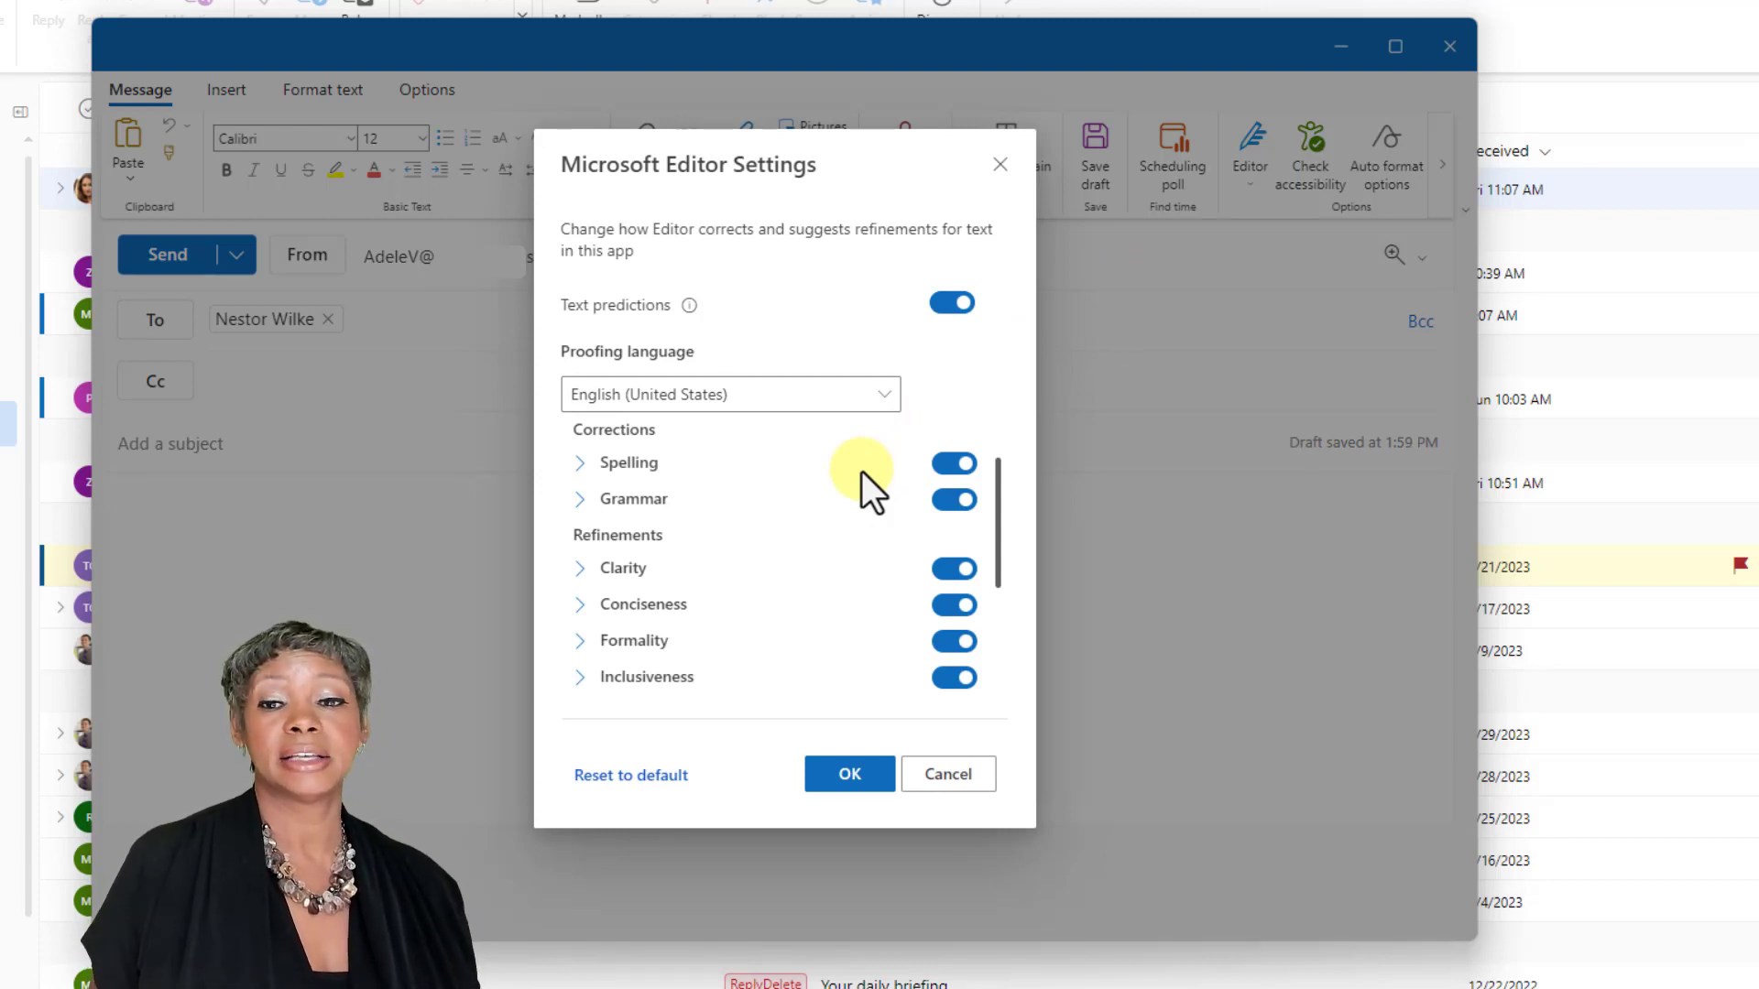
scroll(861, 471, "down", 3)
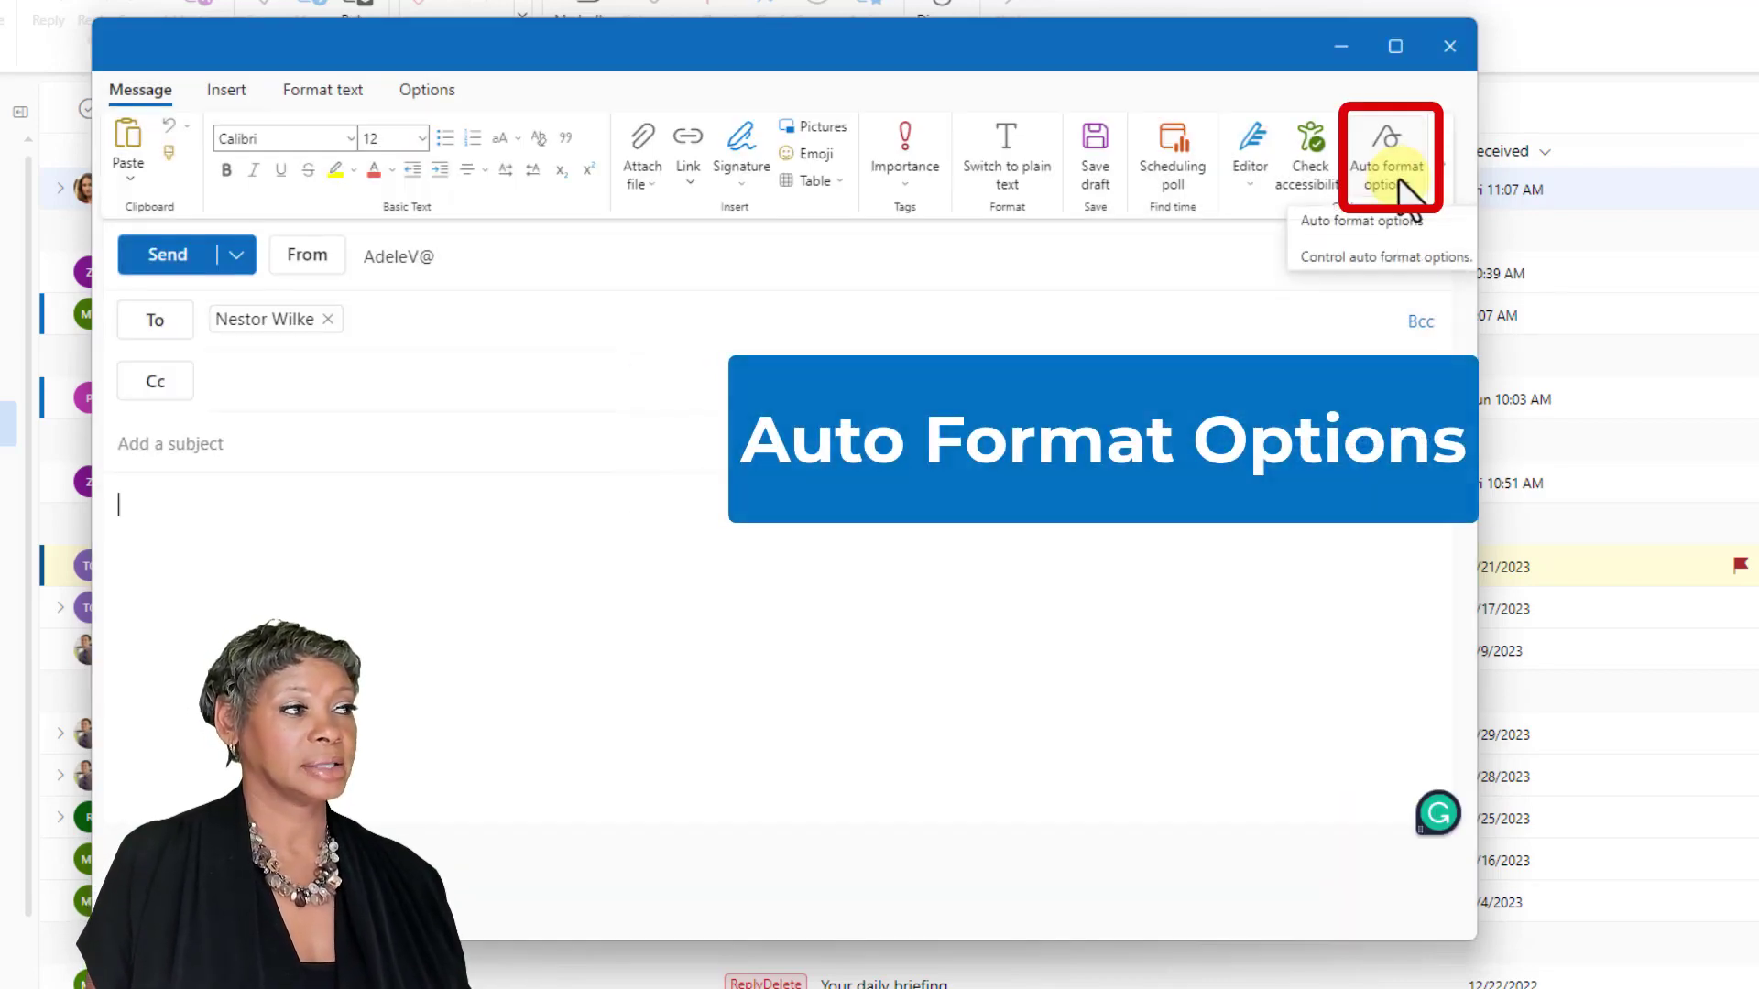
left_click(1401, 195)
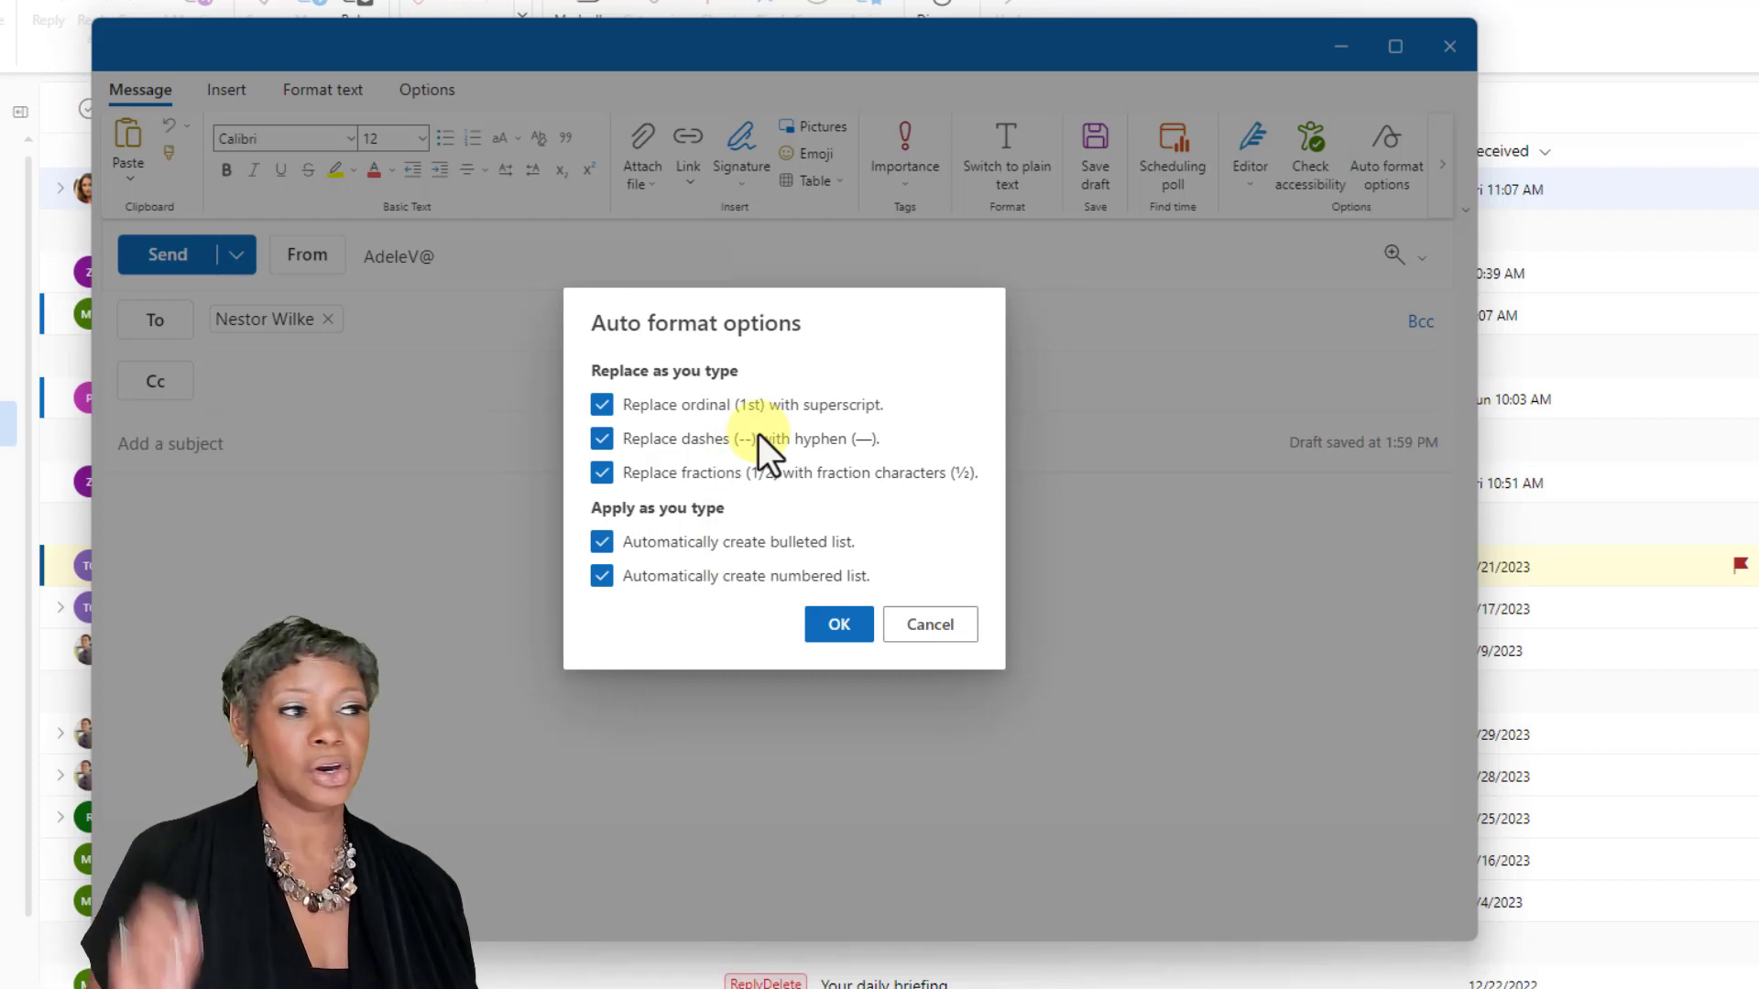
left_click(837, 626)
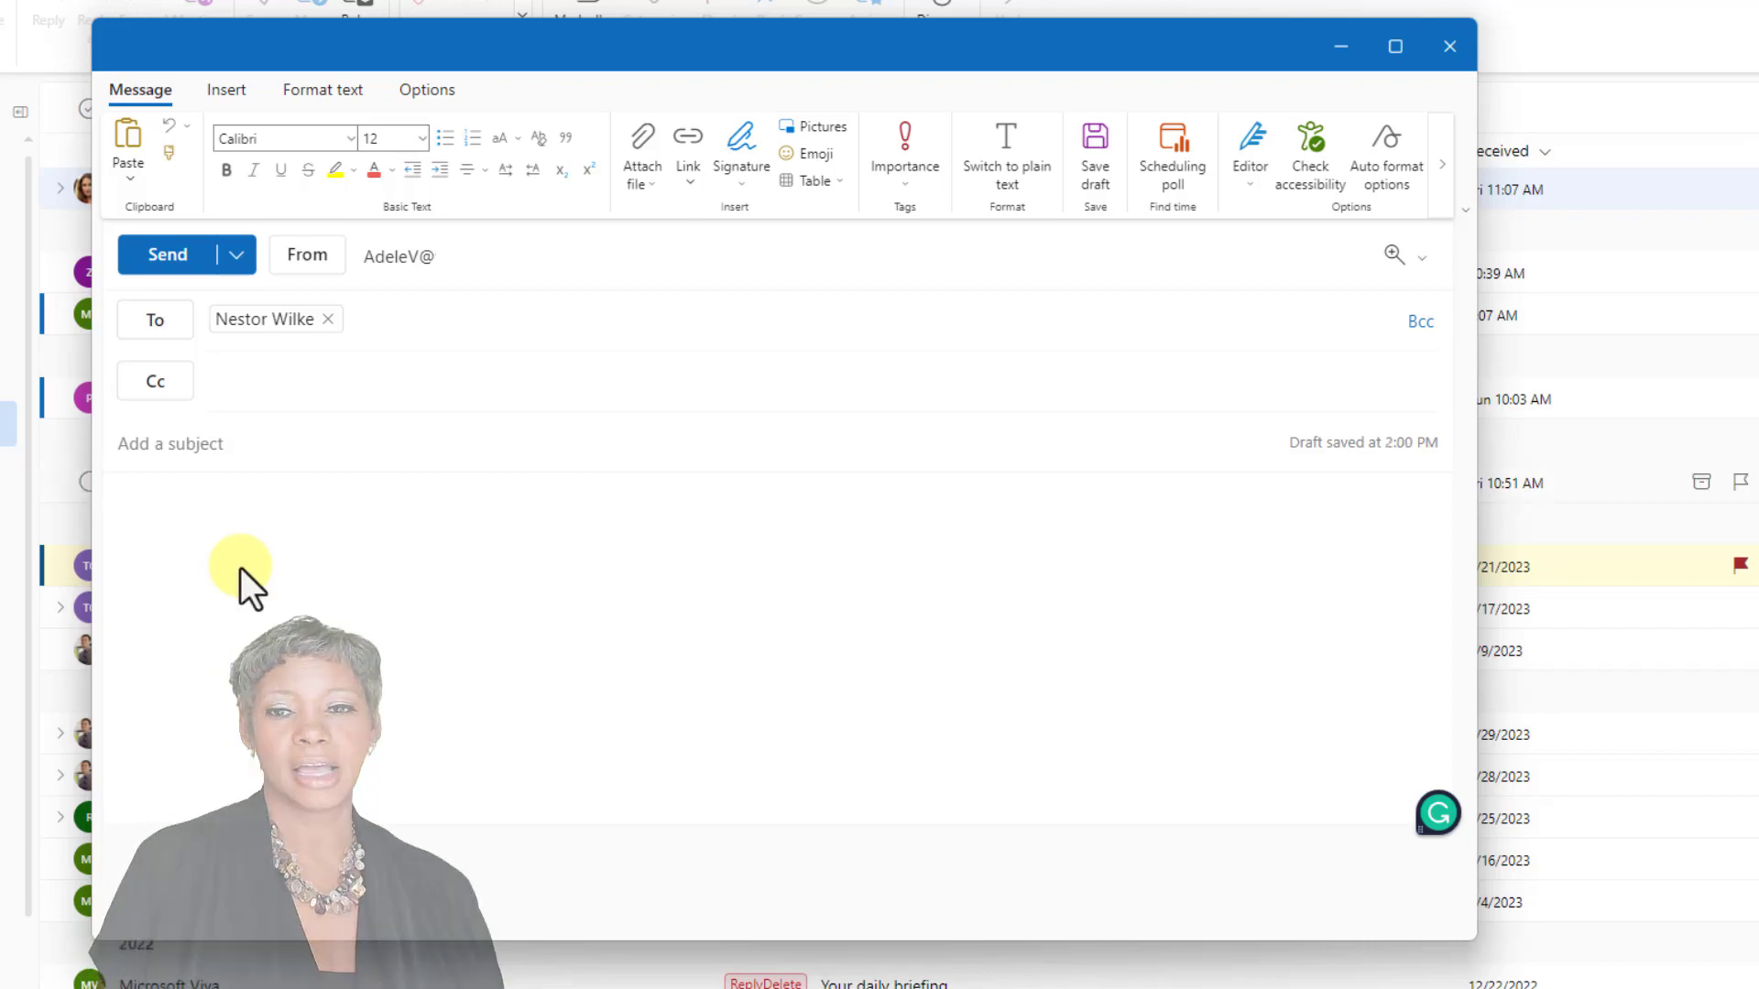
type("1st")
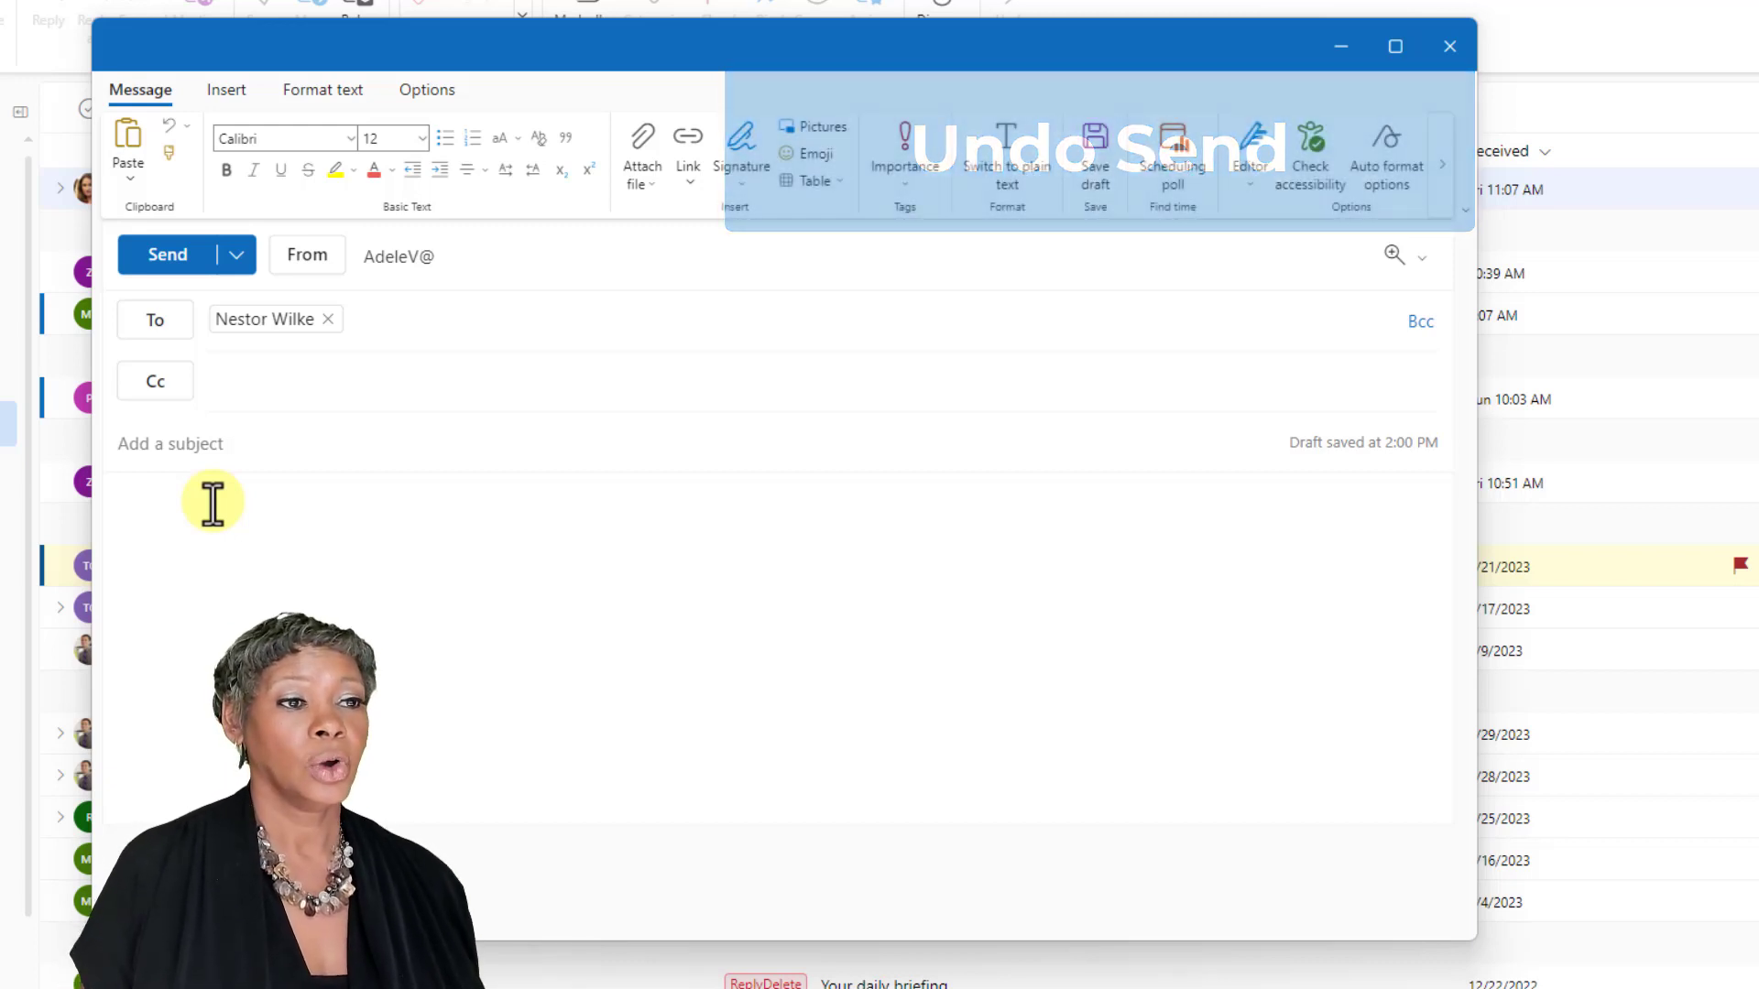
Send the message without a subject, then undo the send
left_click(180, 267)
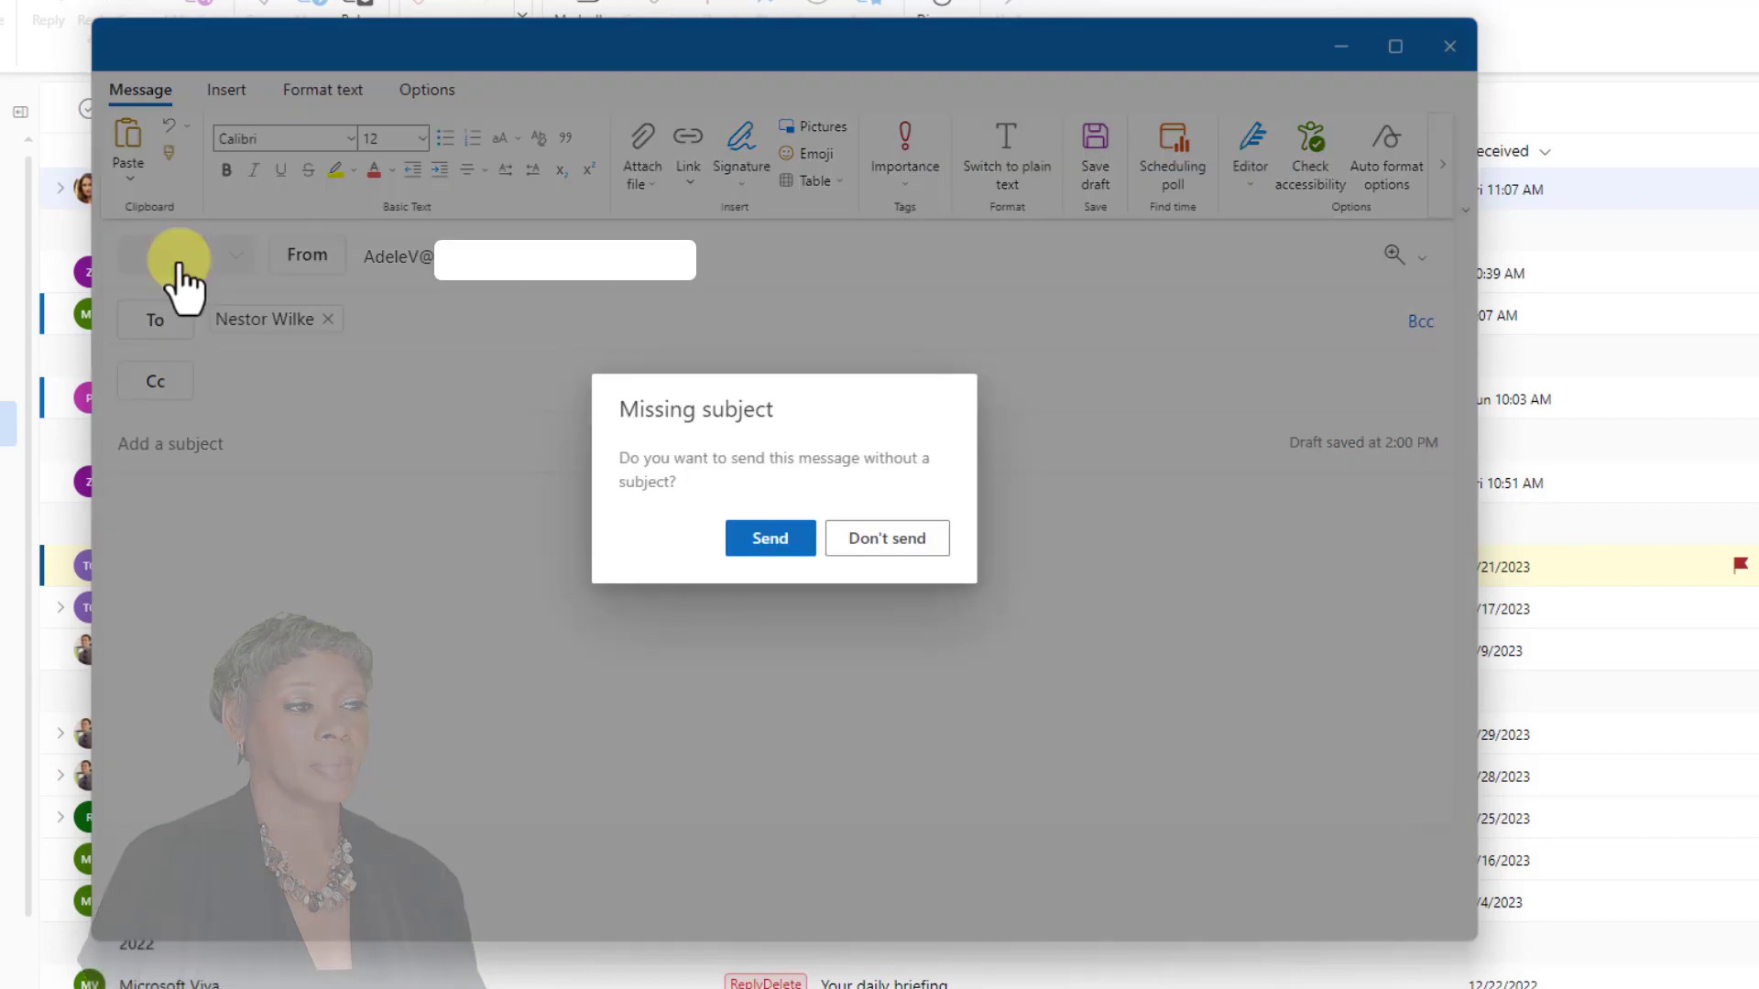
left_click(747, 540)
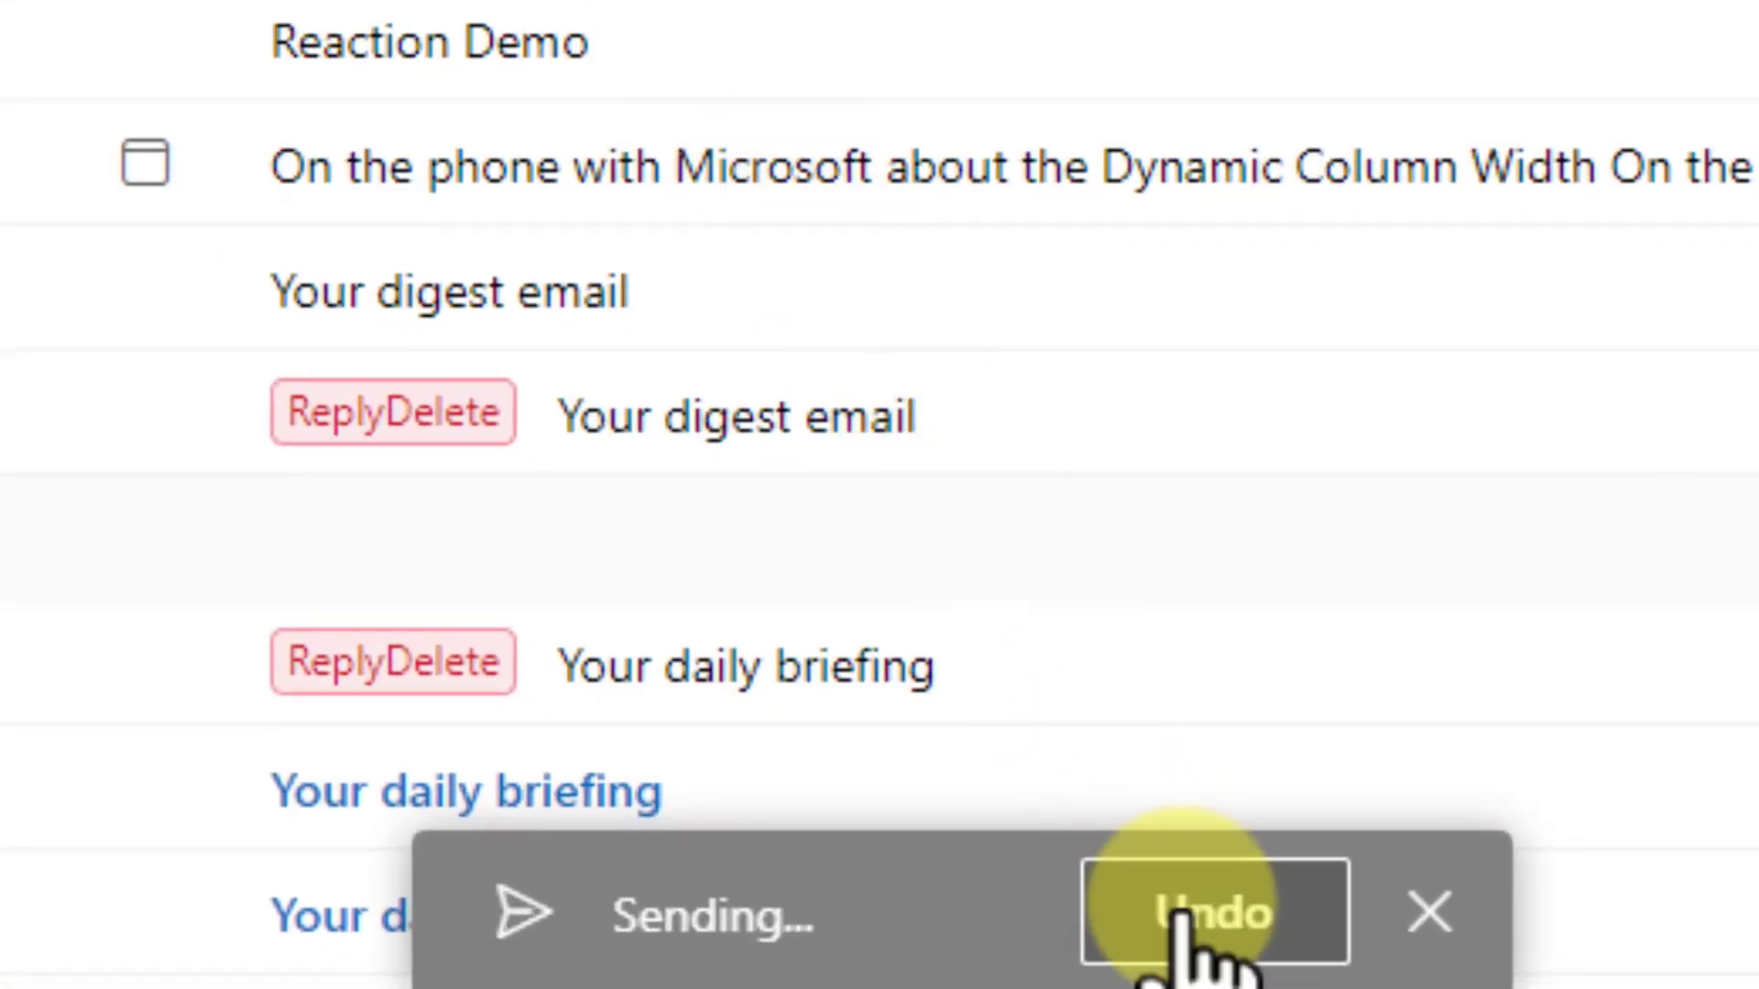
left_click(1160, 944)
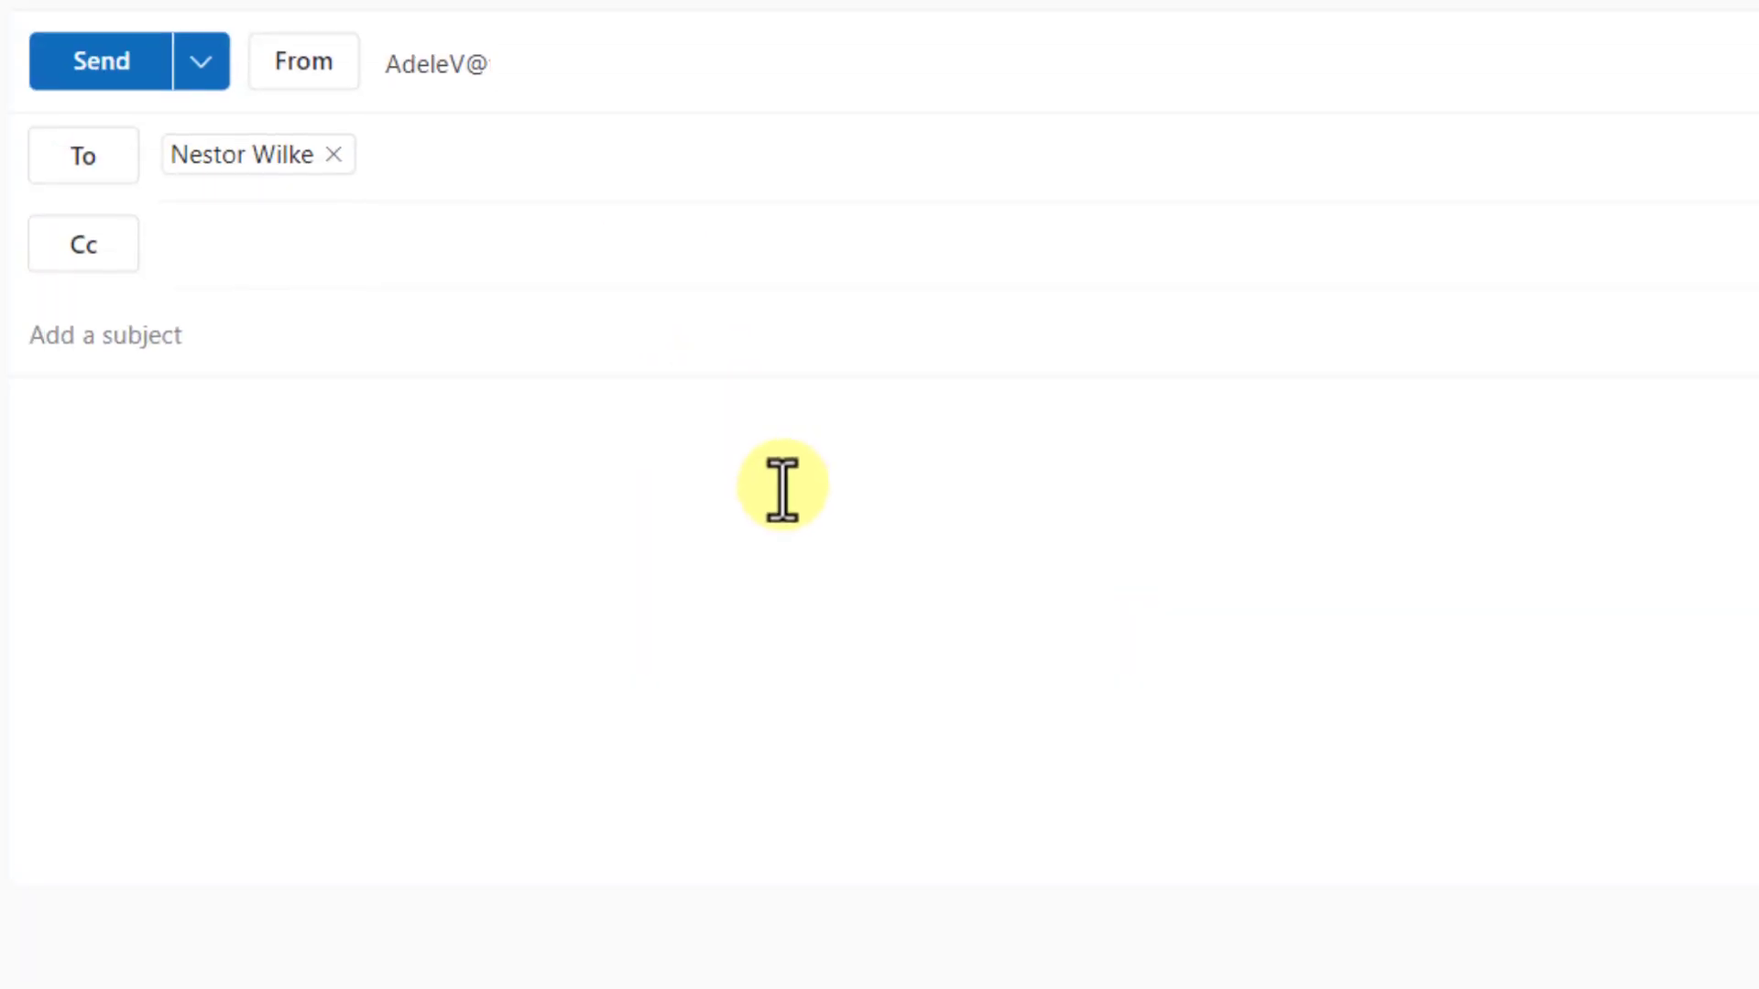